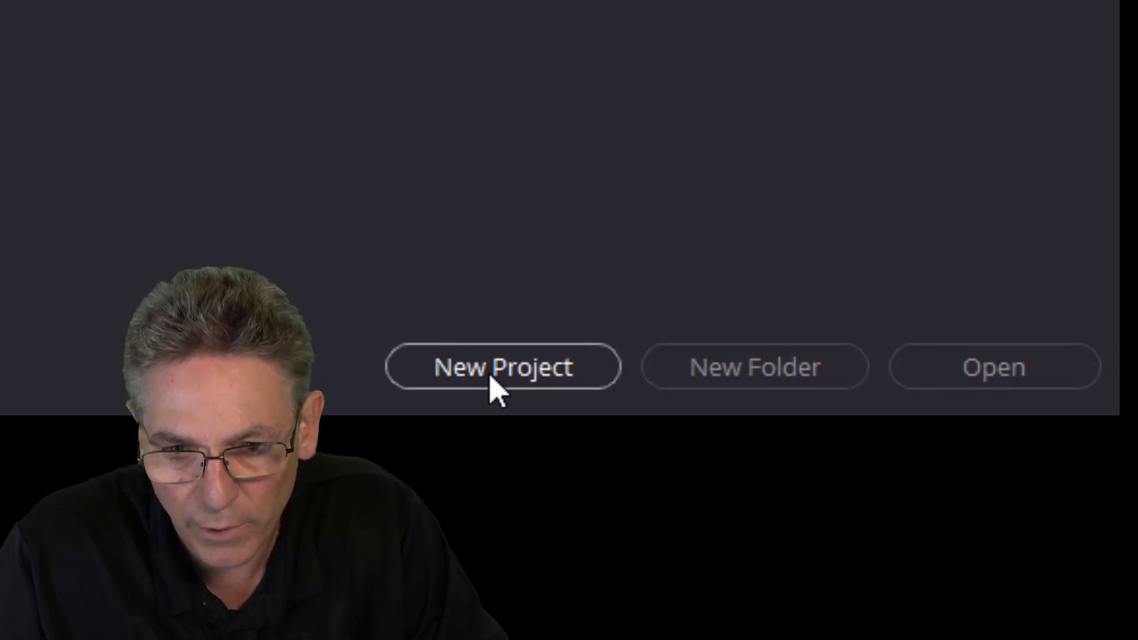
- Create a new project named "stinger 2"
click(492, 380)
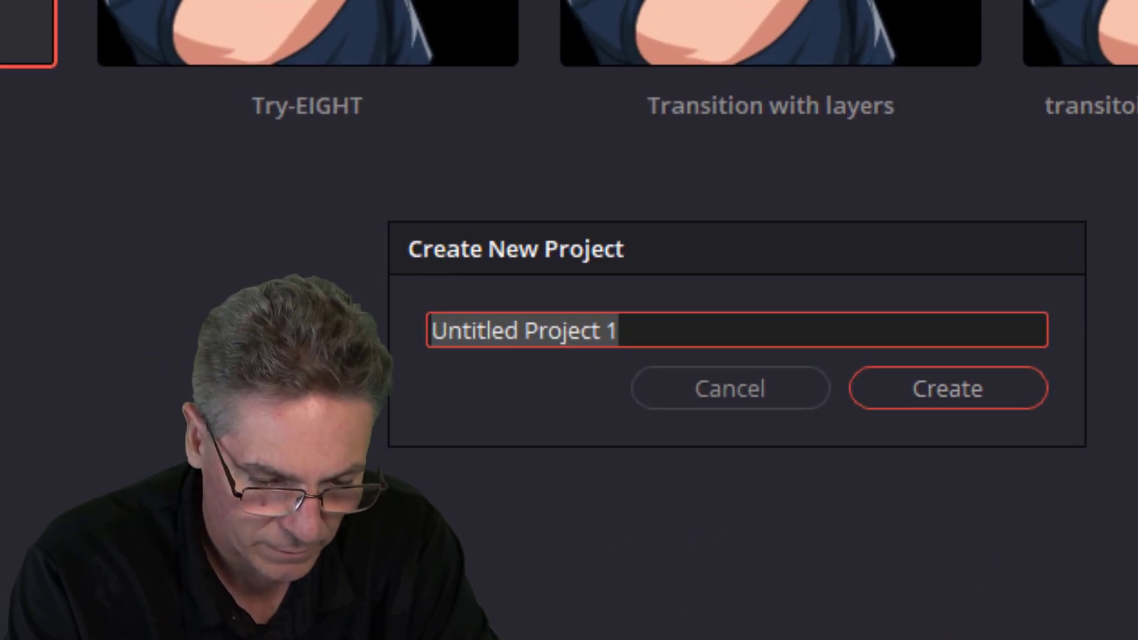
text(stinger 2)
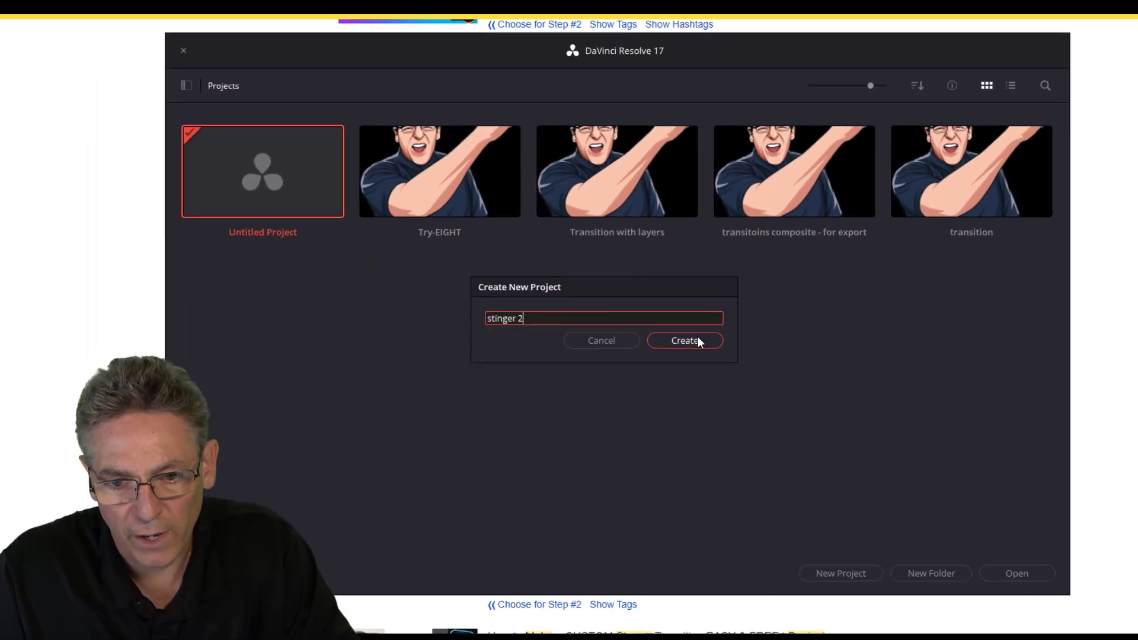
click(948, 388)
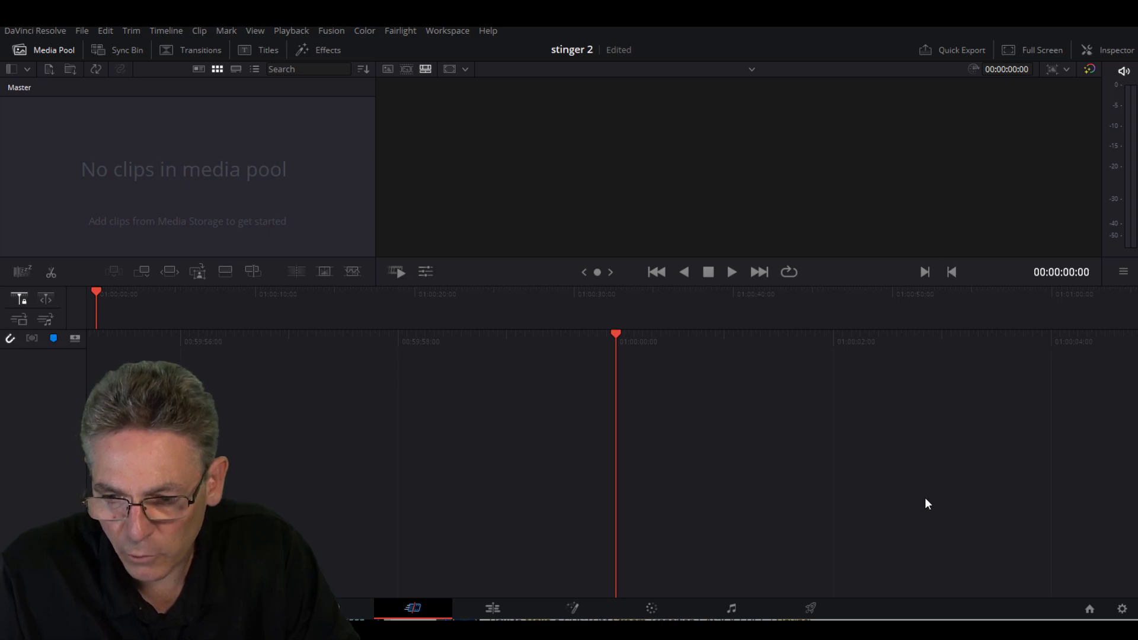
- Set the project's timeline and playback frame rates to 30 frames per second and save the project settings
click(1122, 610)
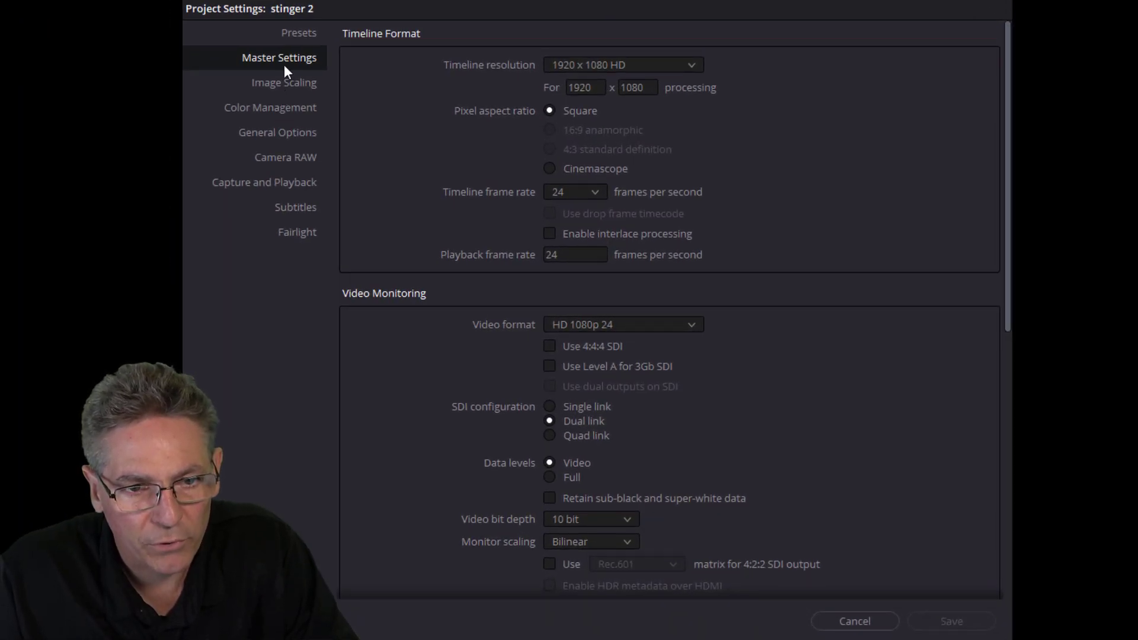
click(284, 82)
click(274, 107)
click(286, 155)
click(279, 182)
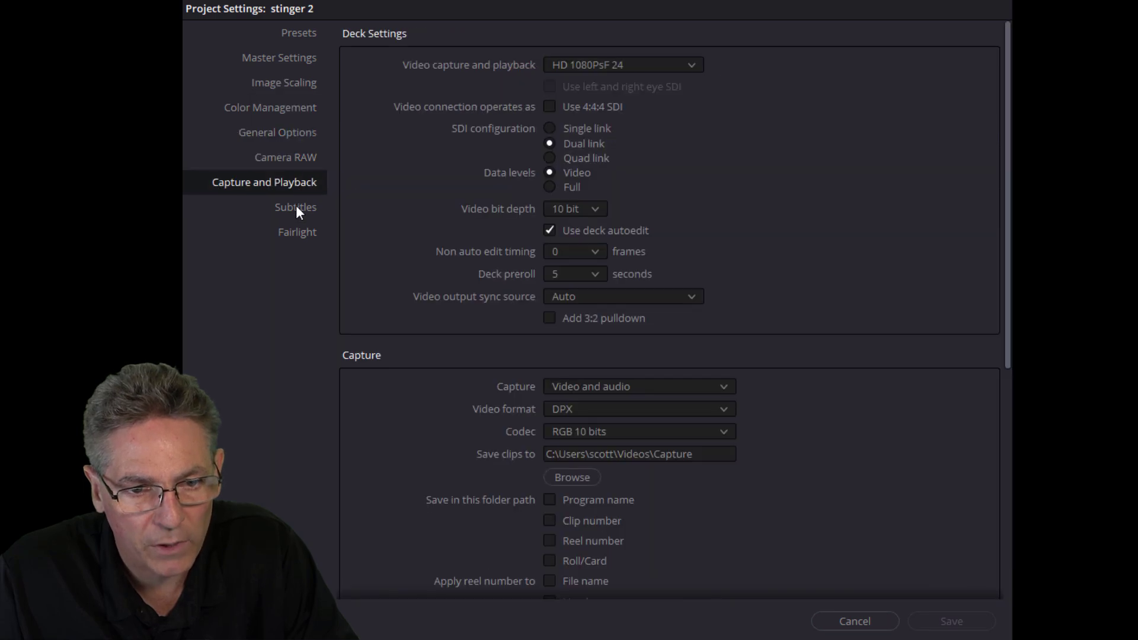
click(297, 232)
click(286, 59)
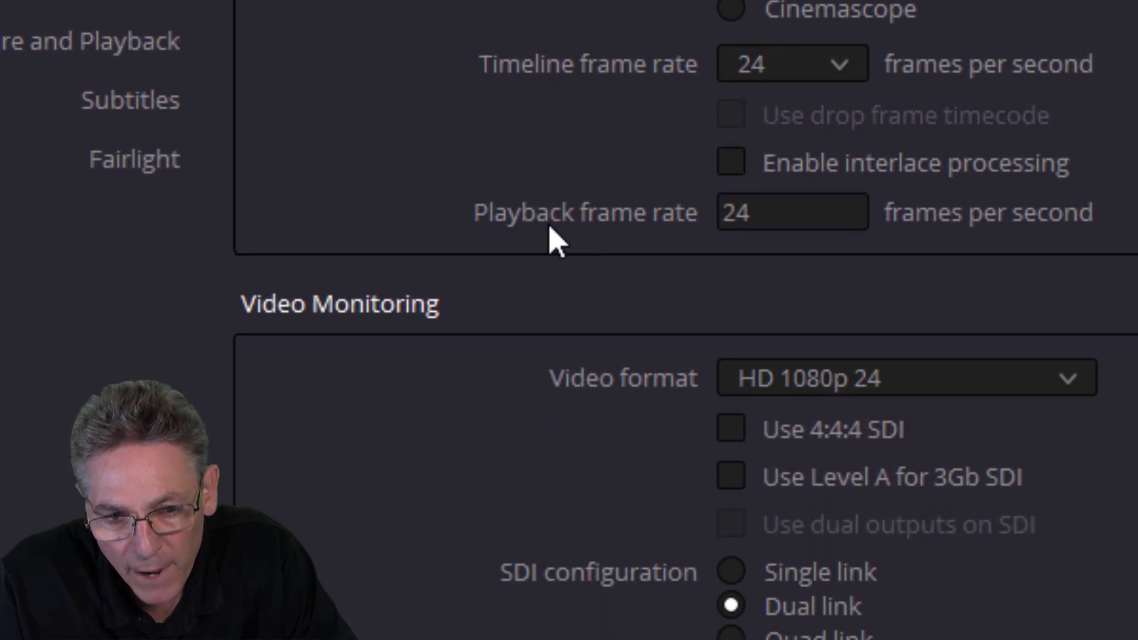
click(832, 74)
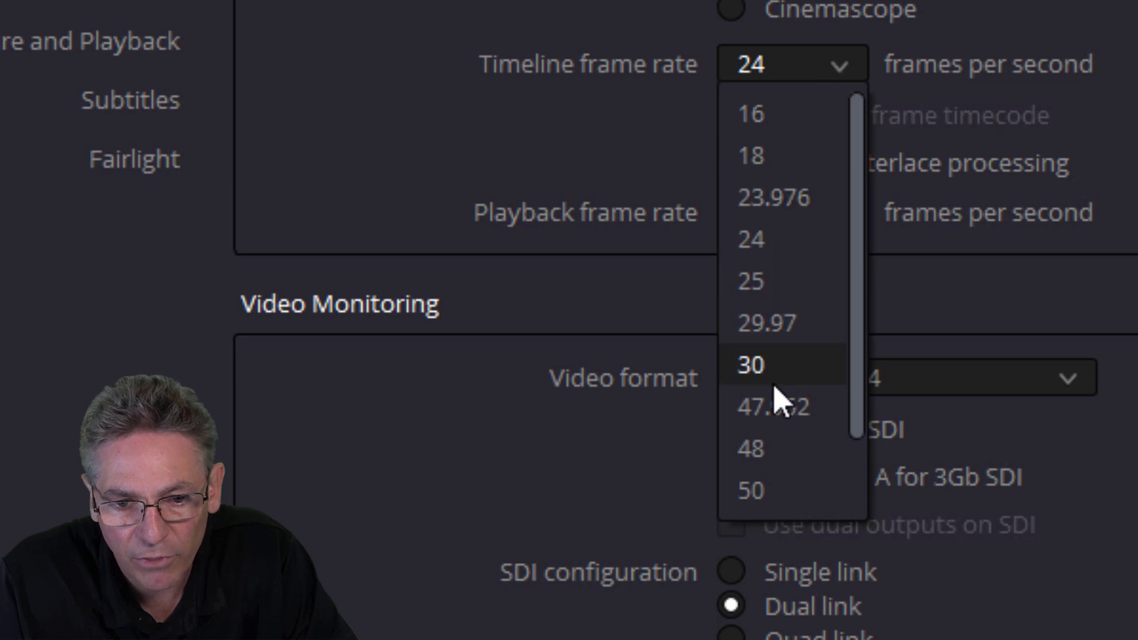
click(749, 399)
click(839, 217)
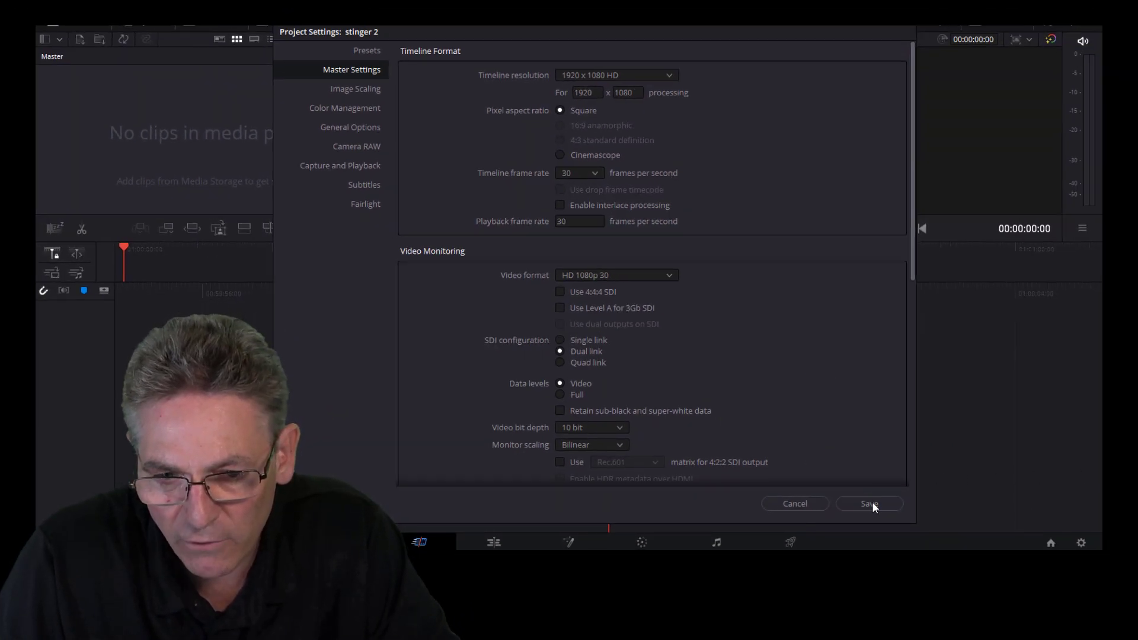
click(869, 503)
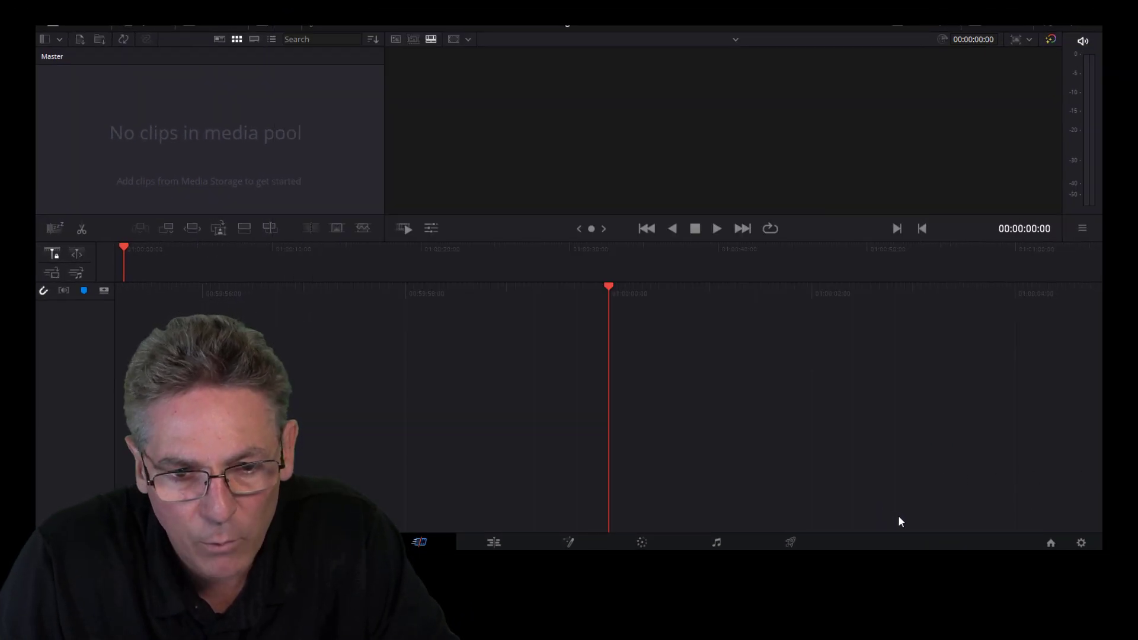
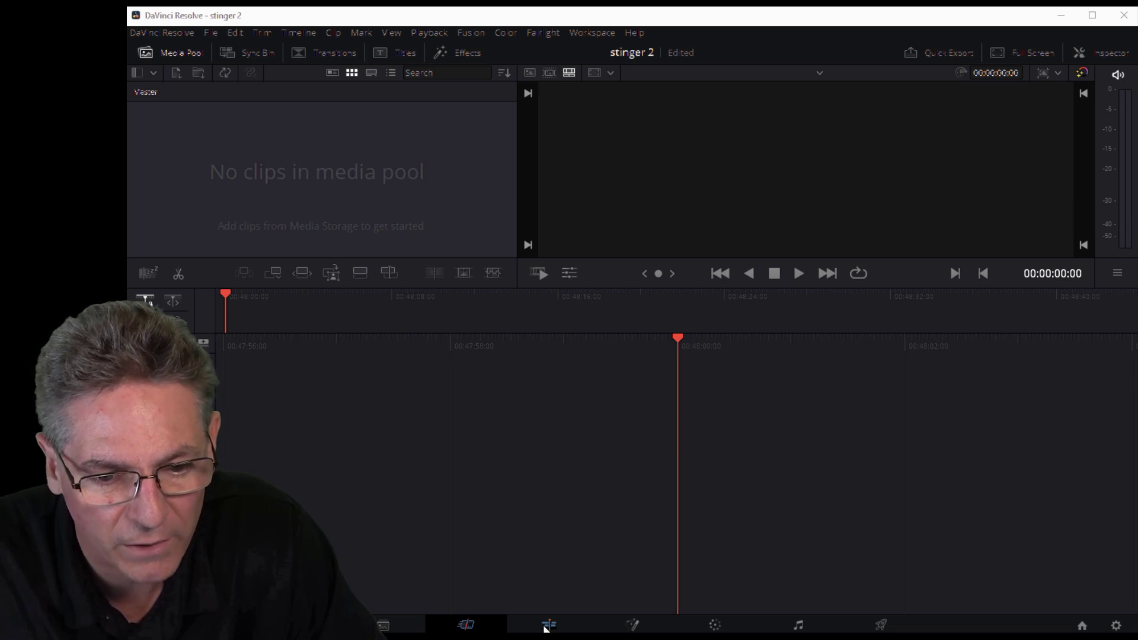
- Switch to the Edit page and import the three PNG graphics from the graphics folder into the media pool
click(548, 626)
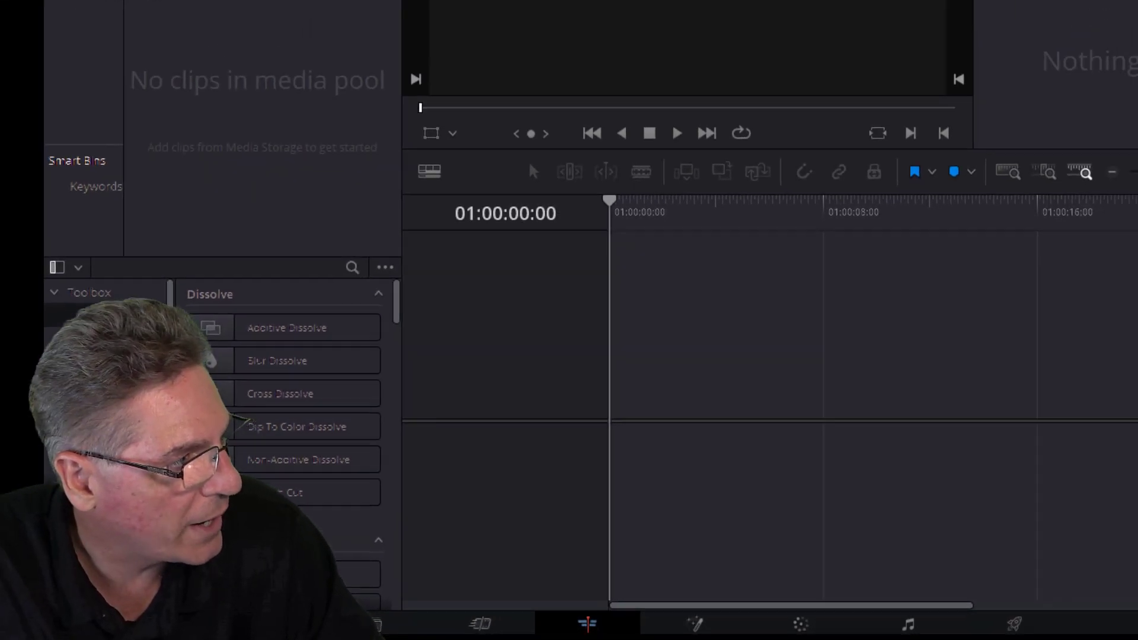
key(alt+Tab)
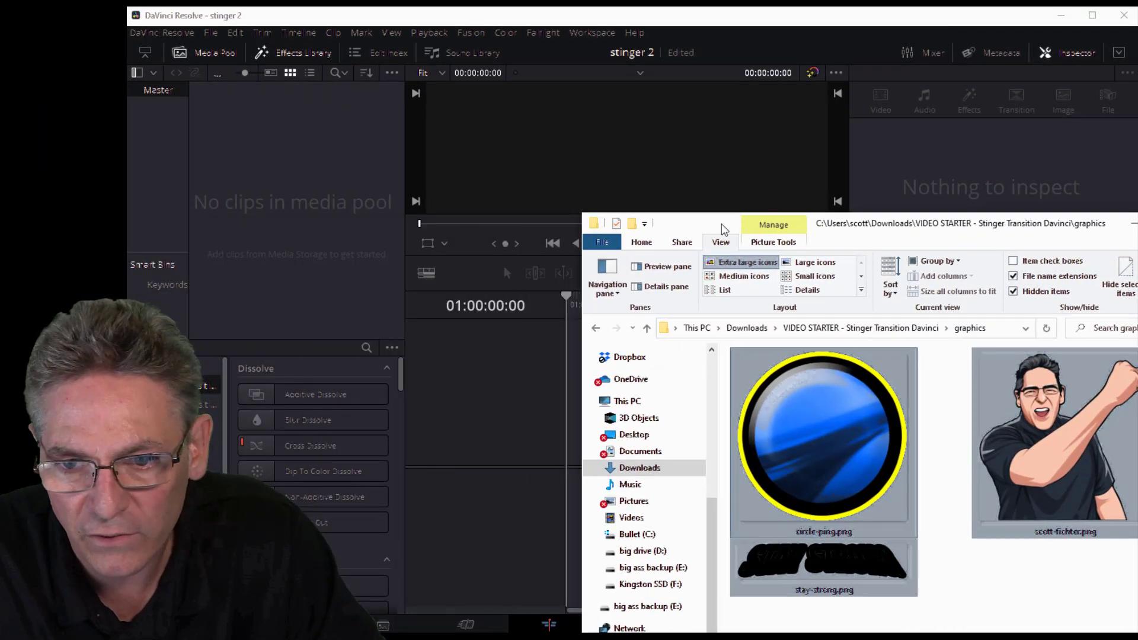
drag(725, 230, 650, 109)
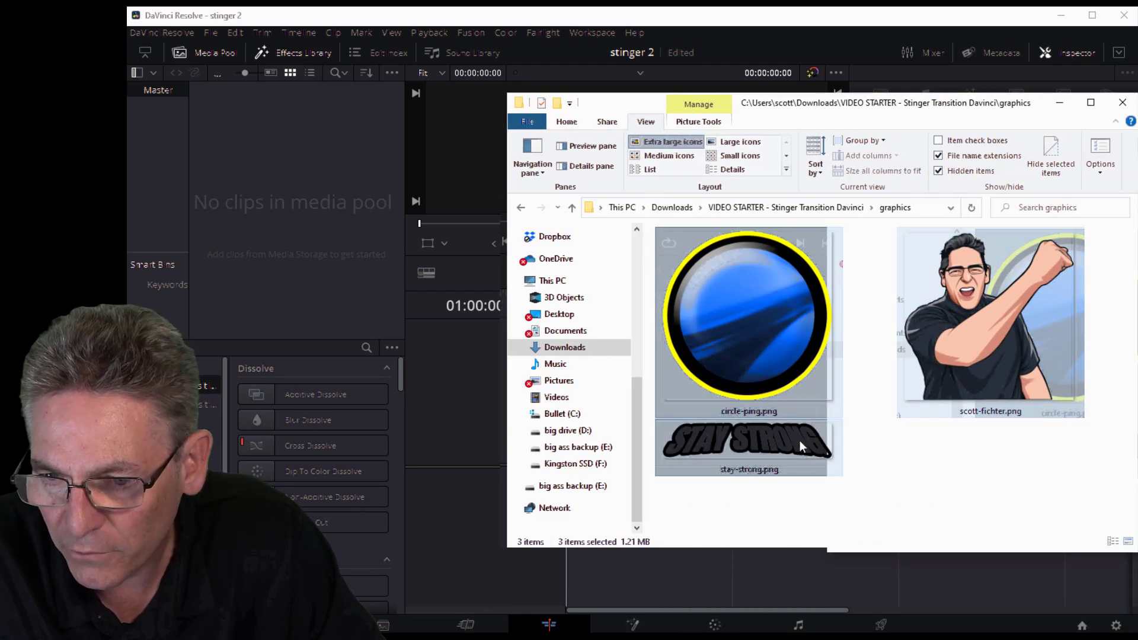
drag(754, 333, 281, 222)
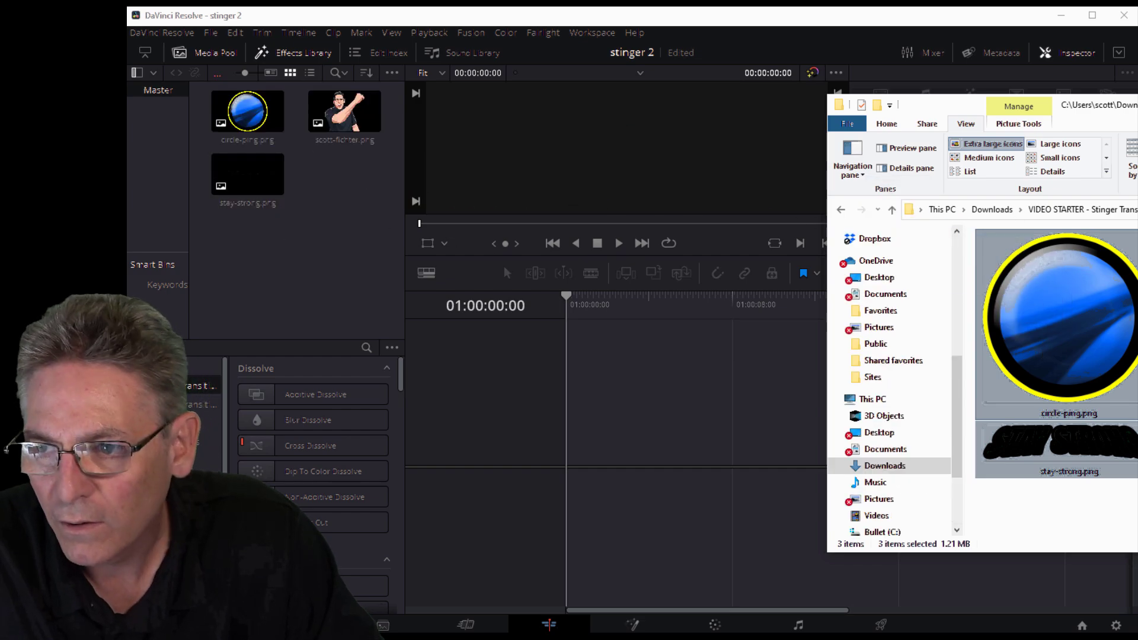
click(665, 261)
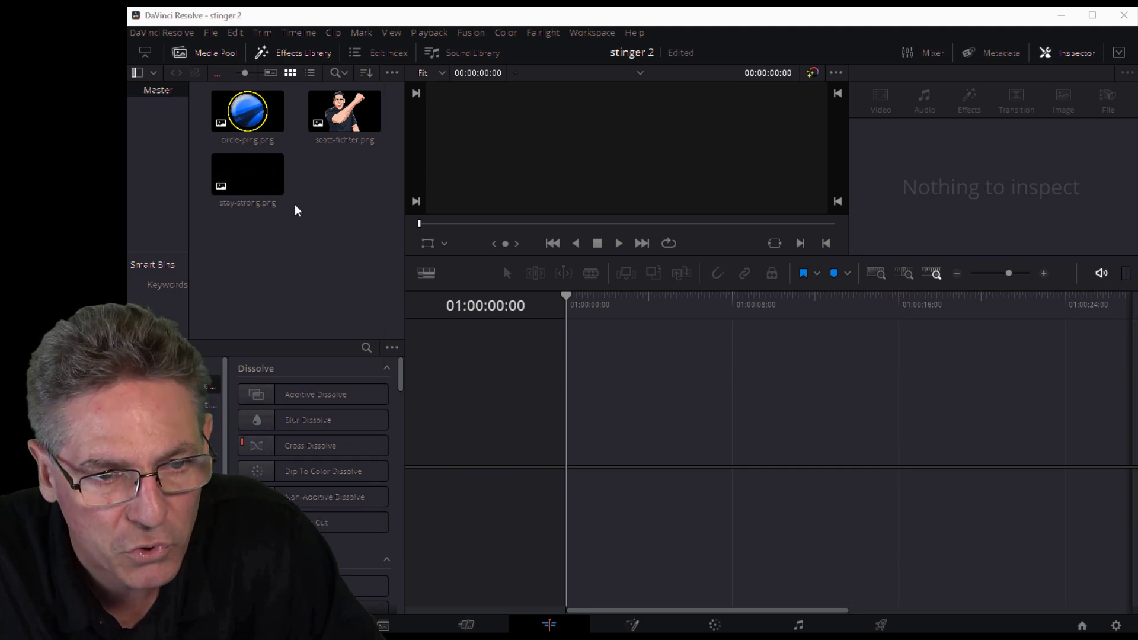
- Stack the graphics at the timeline start: circle-ping.png on Video 1, the man's image on Video 2 and stay-strong.png on Video 3
click(264, 138)
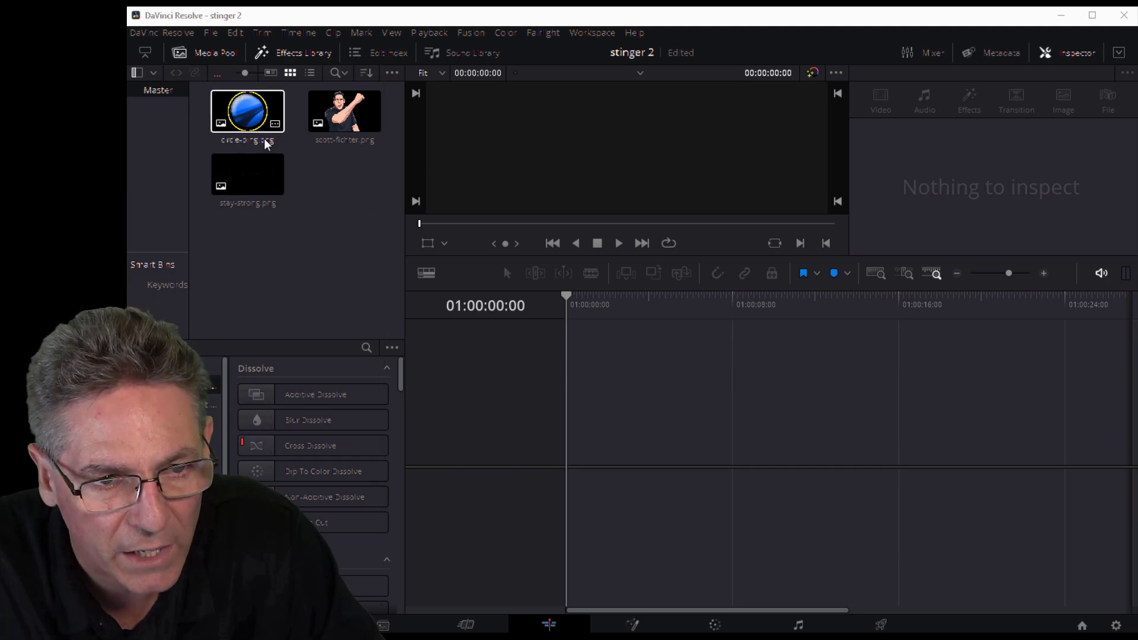
click(957, 274)
click(957, 275)
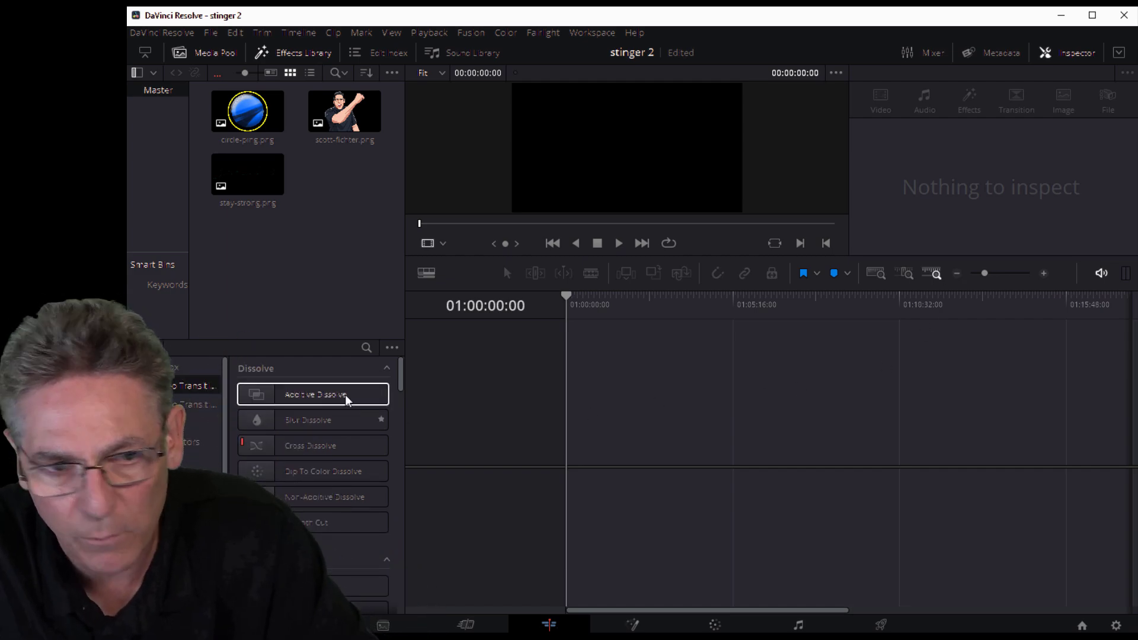
click(261, 129)
drag(262, 129, 570, 437)
drag(345, 113, 563, 374)
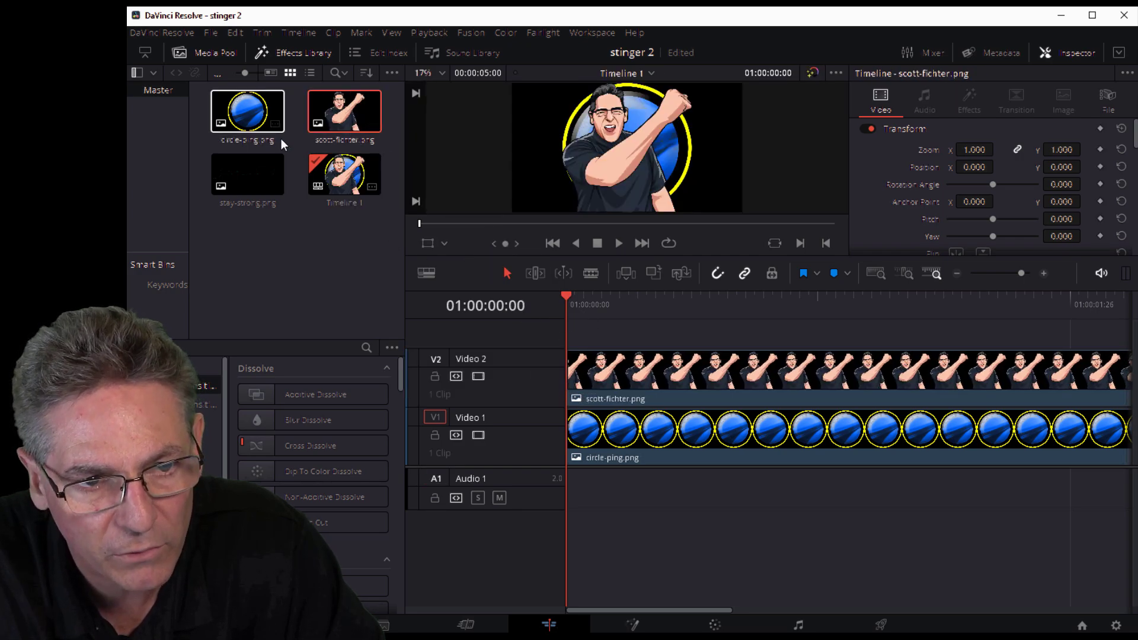
drag(250, 175, 570, 330)
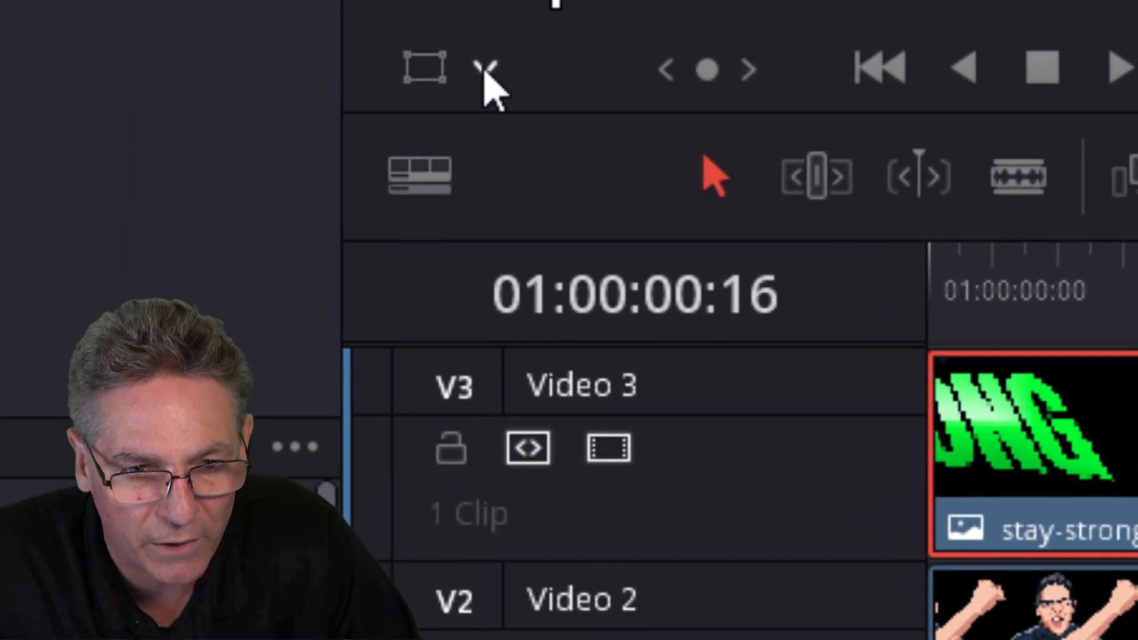
- Enable the on-screen Transform controls and move the STAY STRONG graphic mostly out of the frame, exposing the man and circle
click(388, 432)
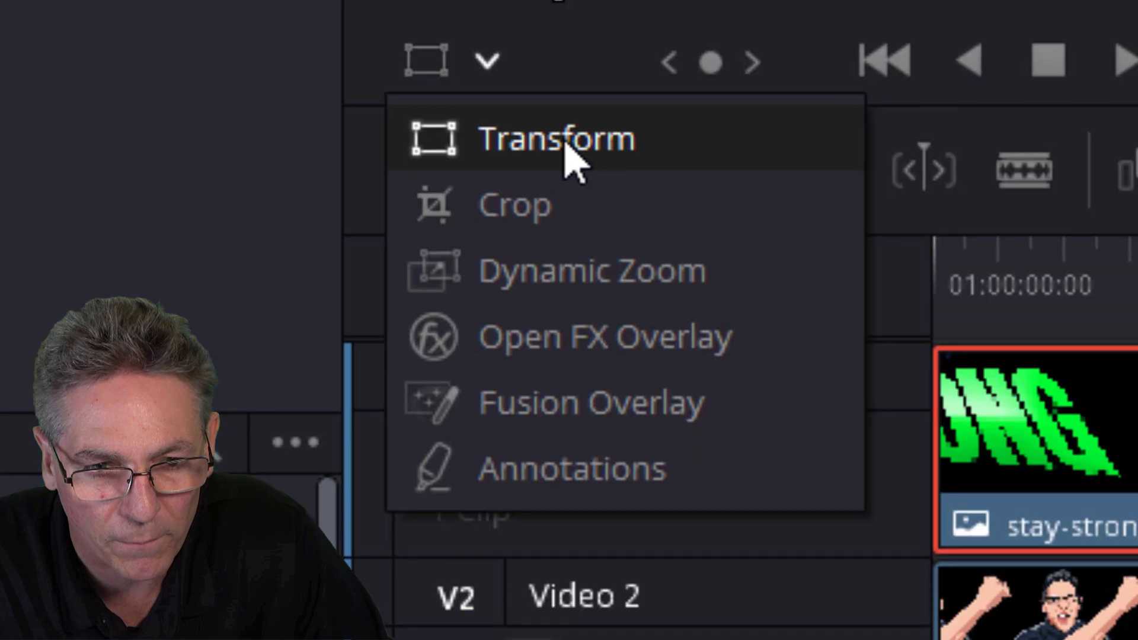
click(564, 145)
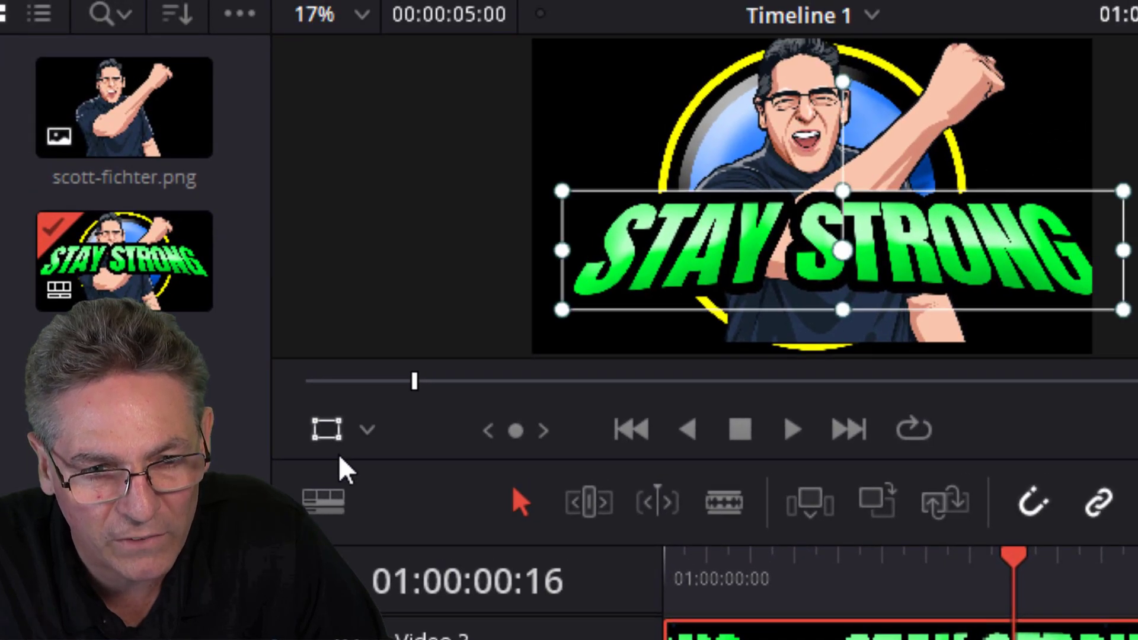
click(326, 437)
click(325, 433)
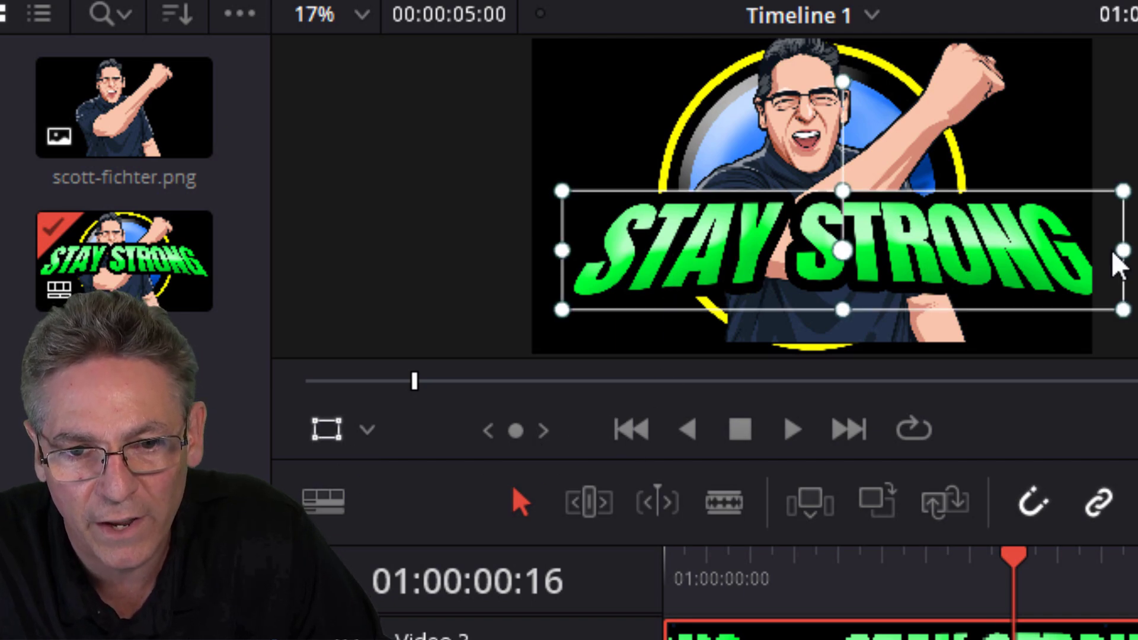
drag(998, 266, 1137, 225)
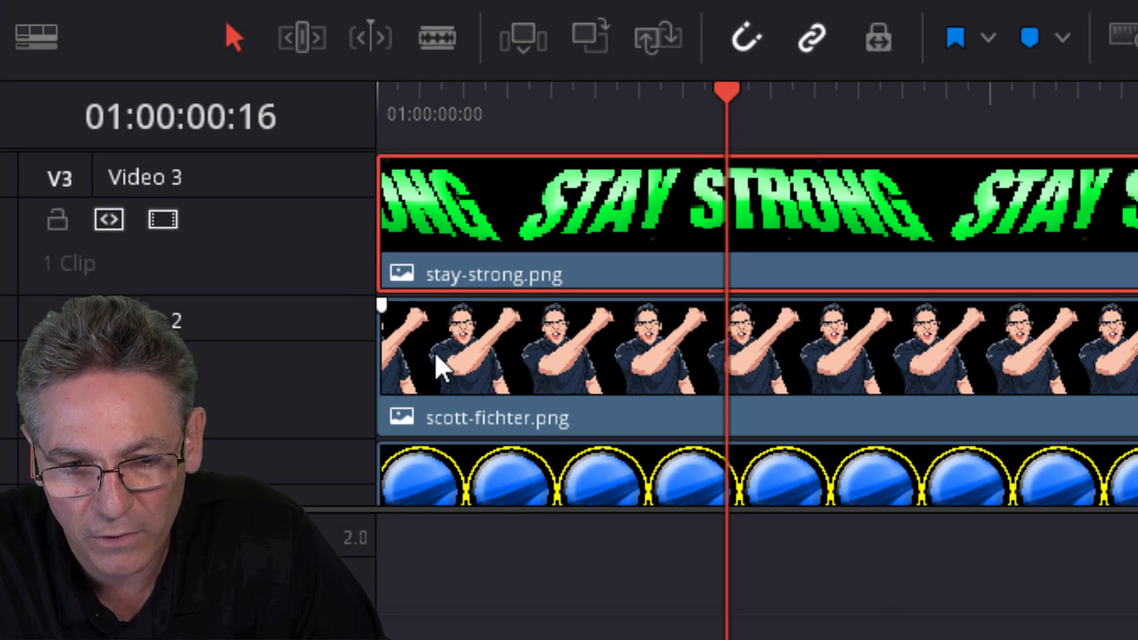
- Scale down the man's image on Video 2 and position it in the upper part of the blue circle
click(524, 357)
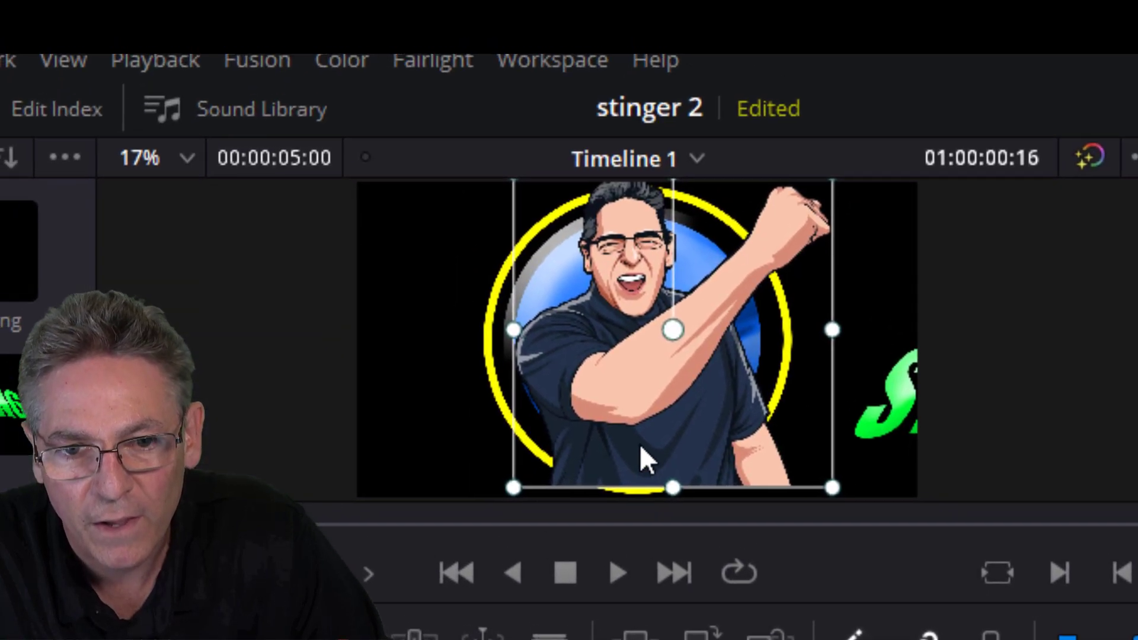
drag(638, 428, 628, 468)
drag(827, 212, 788, 244)
drag(673, 334, 675, 314)
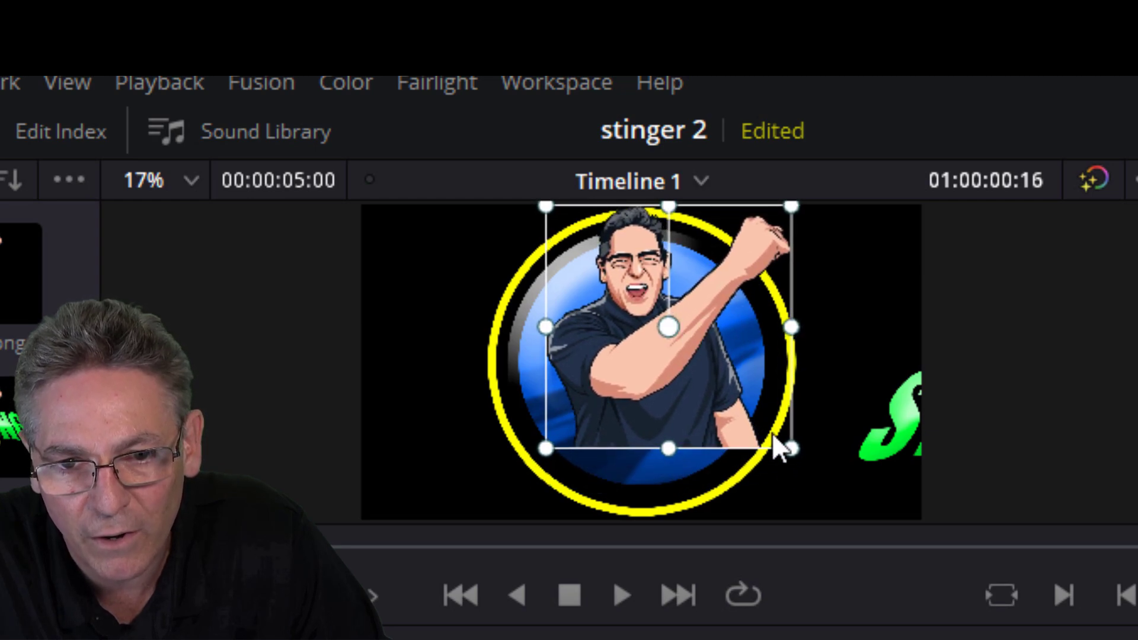
drag(793, 449, 801, 458)
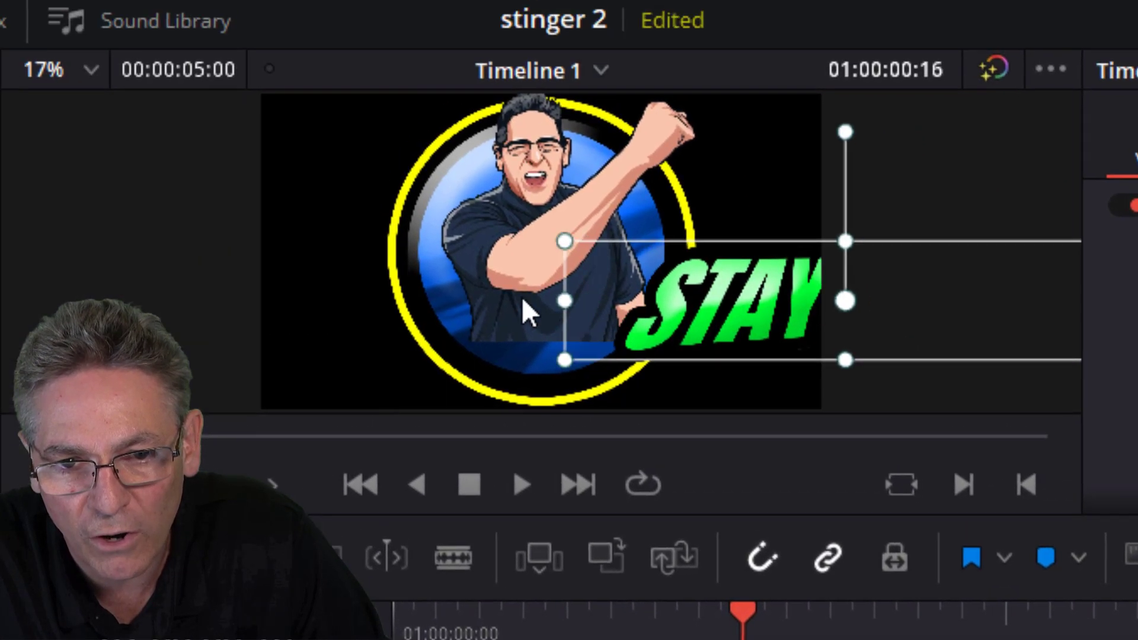
- Position the STAY STRONG graphic across the lower part of the circle and shrink it slightly to fit the frame
drag(521, 305, 318, 402)
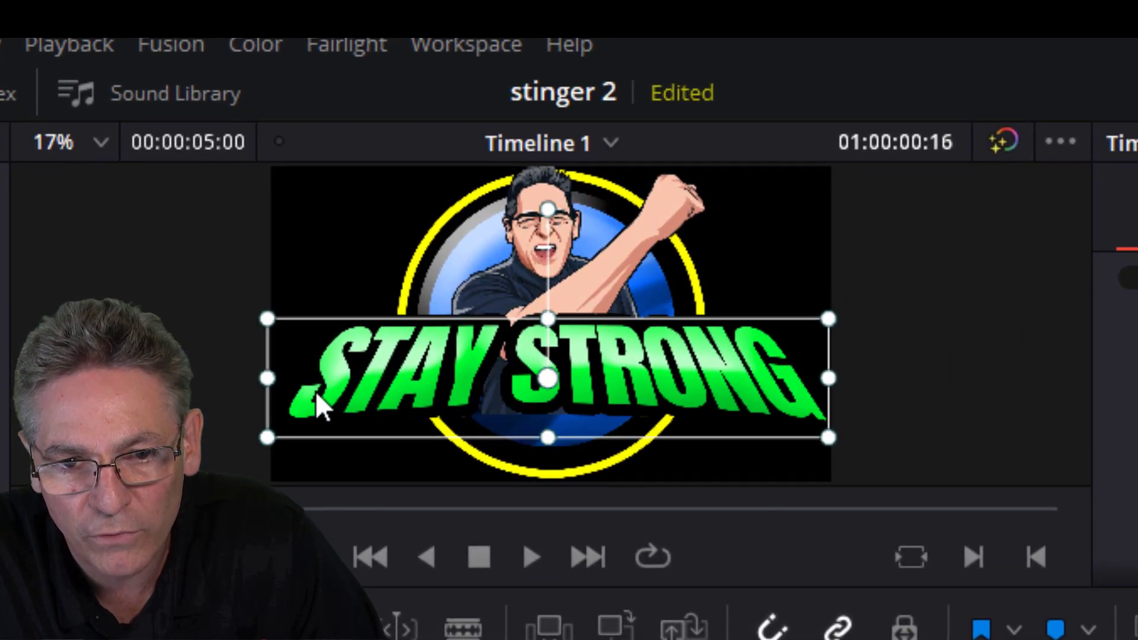
drag(314, 440, 314, 429)
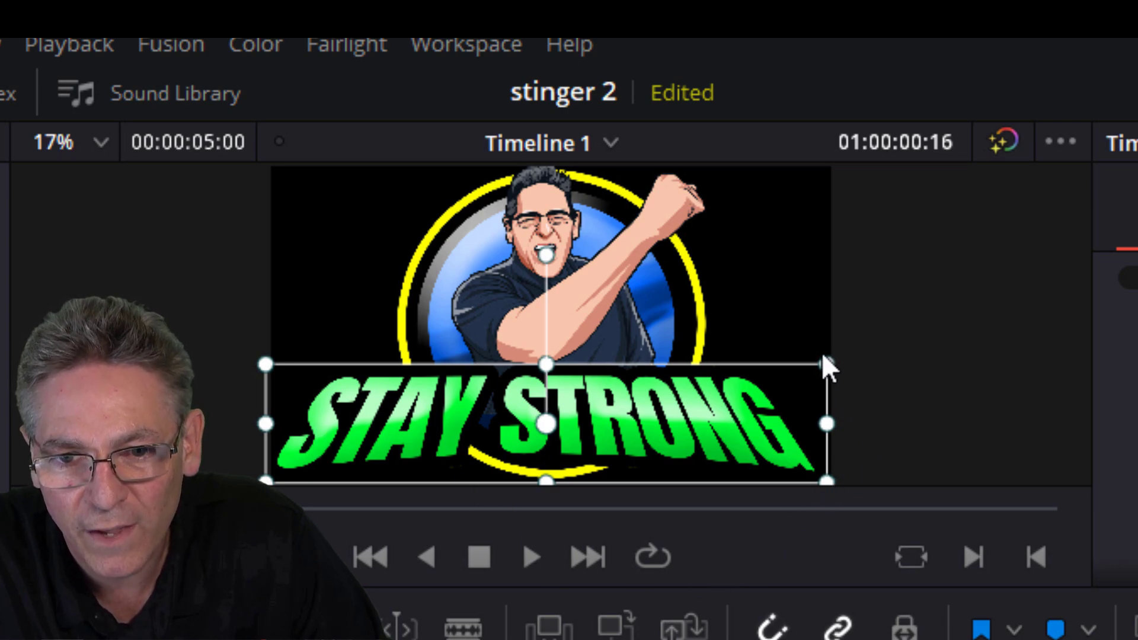
drag(824, 362, 797, 371)
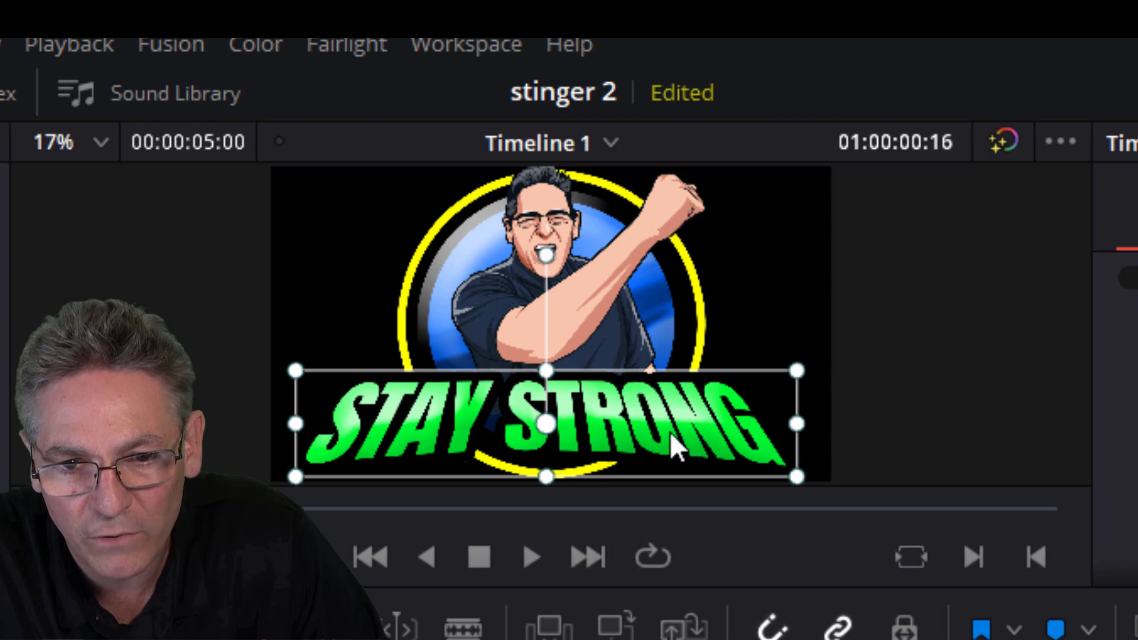
drag(671, 435, 679, 433)
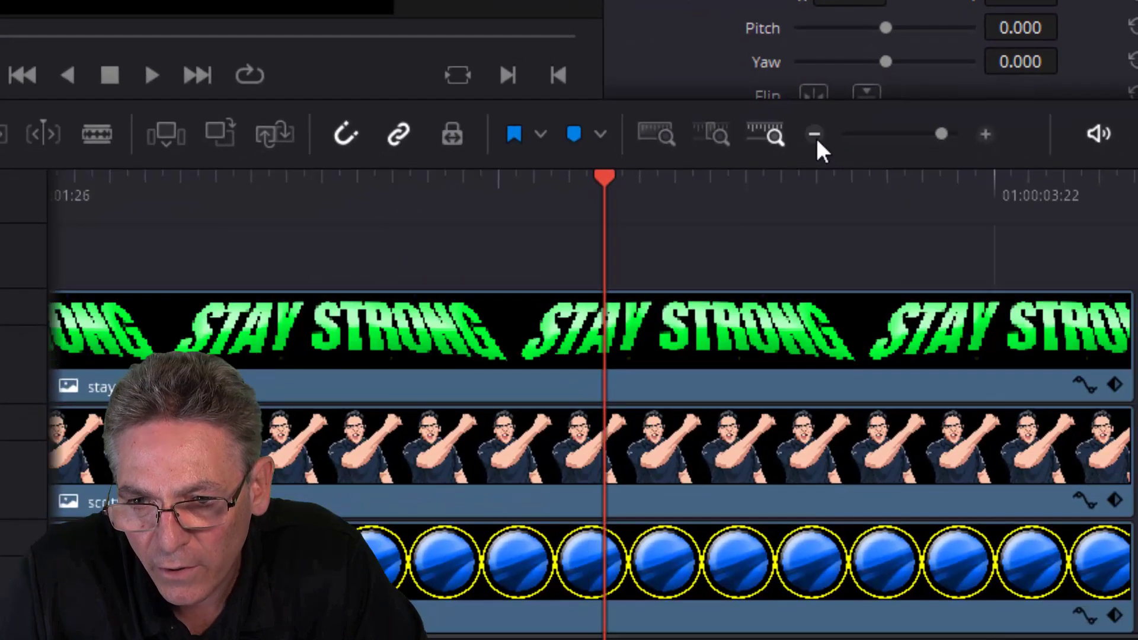
- Trim the ends of all three stacked clips together to about the 3-second mark
click(563, 373)
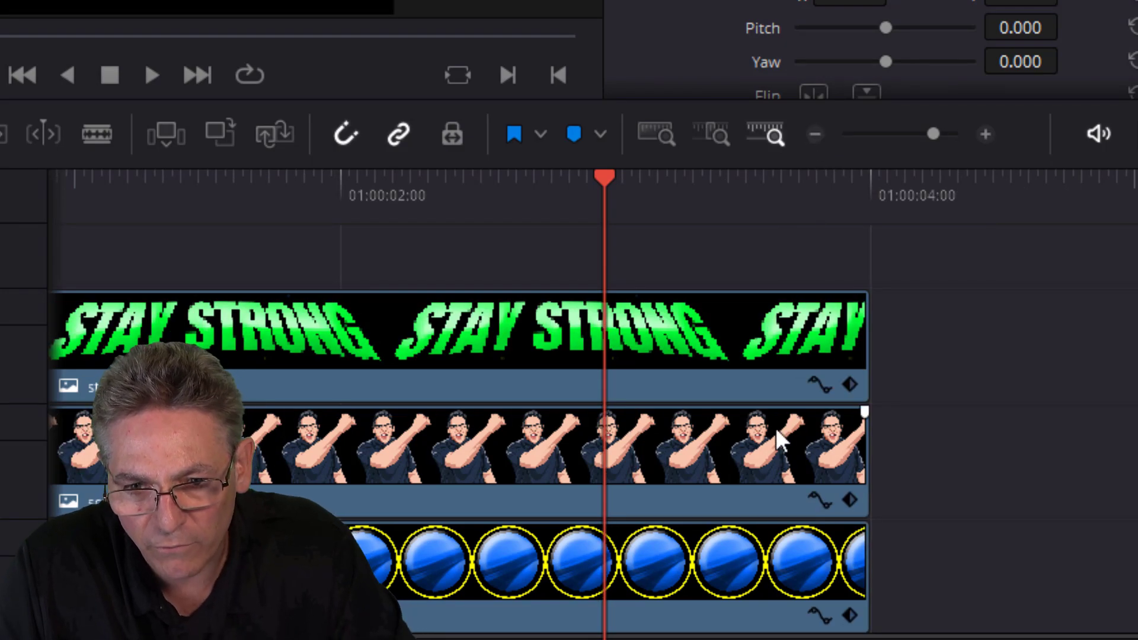
click(501, 579)
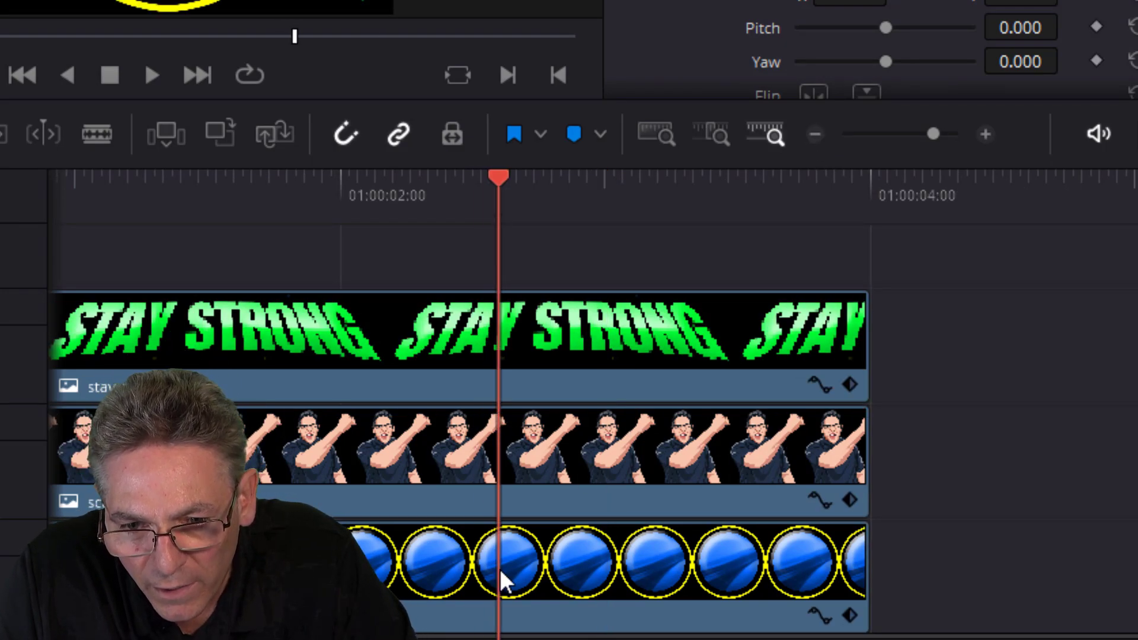
drag(423, 231, 463, 622)
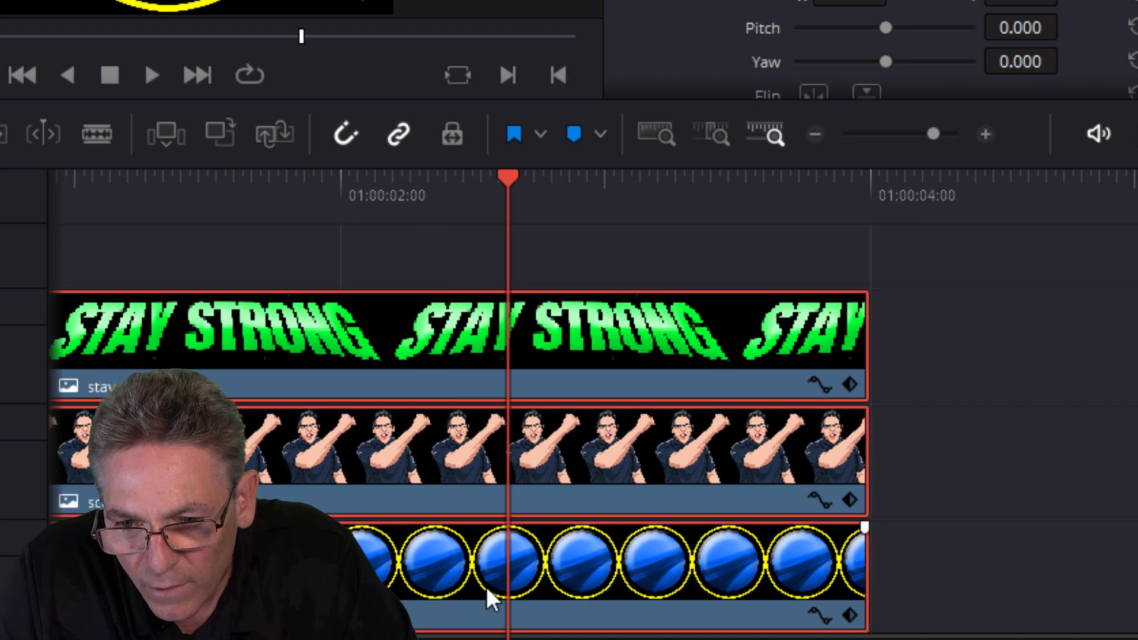
click(866, 453)
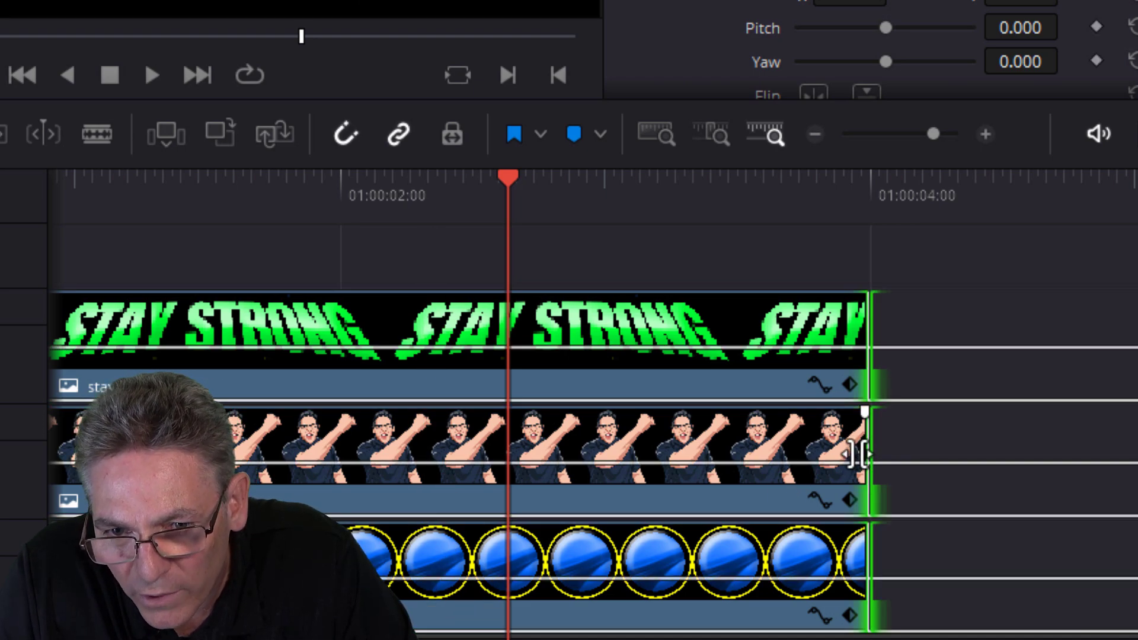
drag(857, 454, 607, 440)
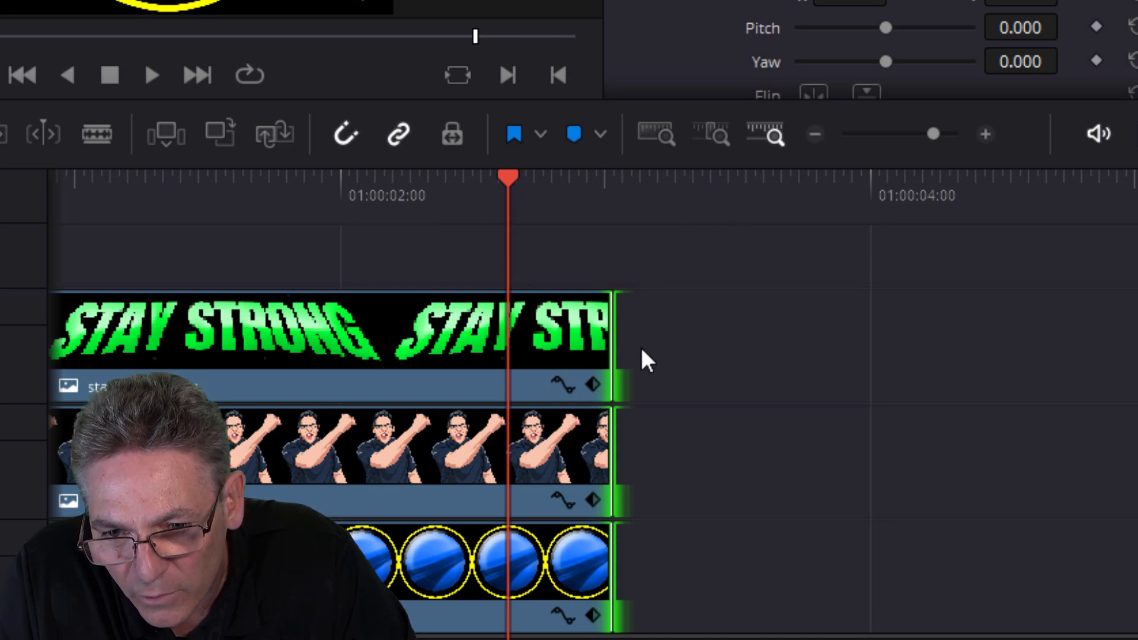
- Adjust the shared end of the three stacked clips, and disable the Video 3 and Video 2 tracks to show only the circle
drag(611, 349, 735, 358)
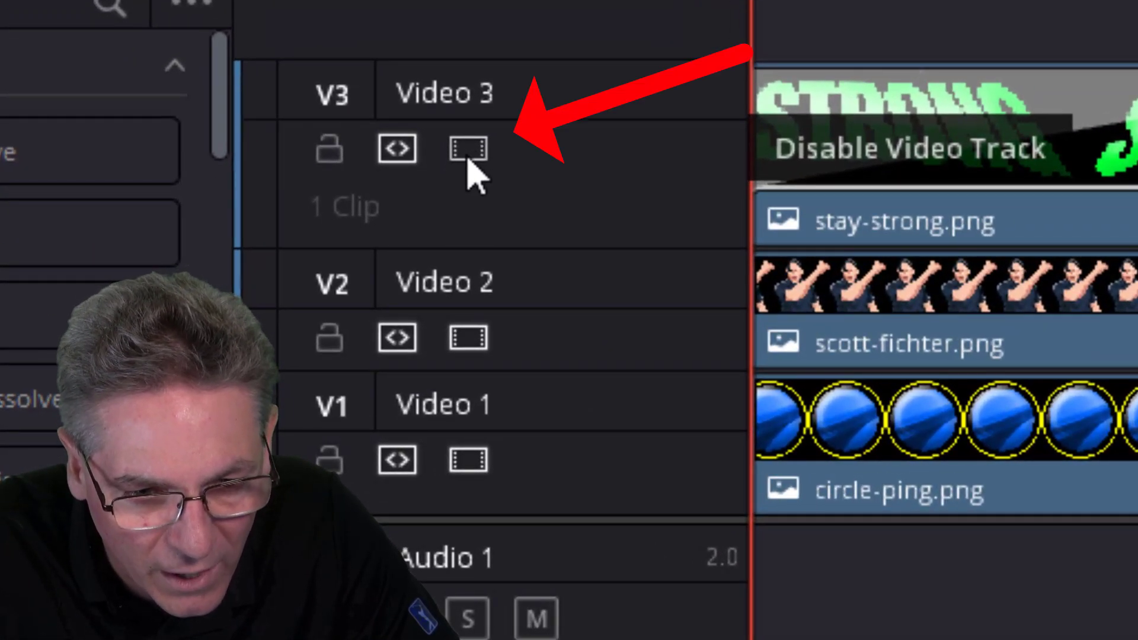
click(470, 155)
click(470, 344)
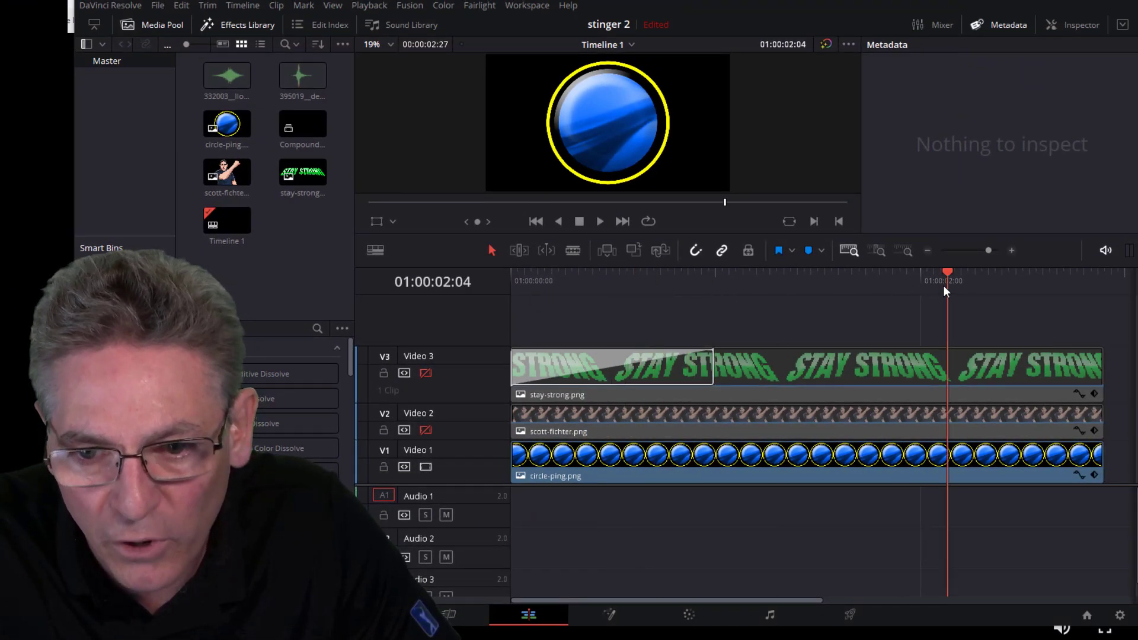
- Park the playhead at 01:00:00:05, show the circle clip's Zoom X curve and raise it to 1.138
drag(750, 282, 544, 278)
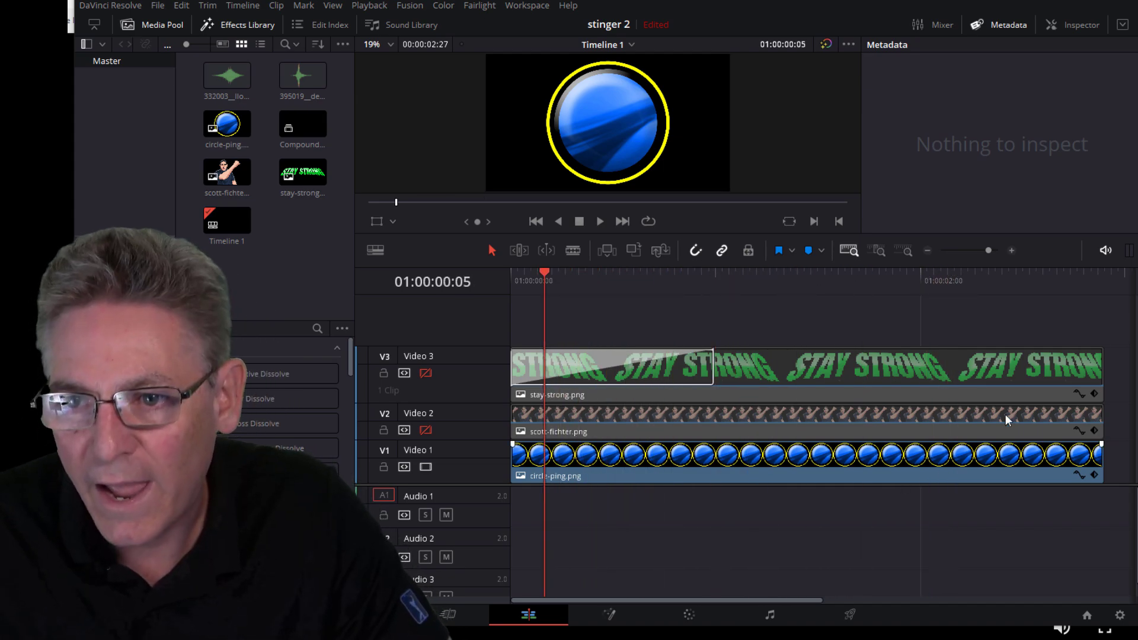
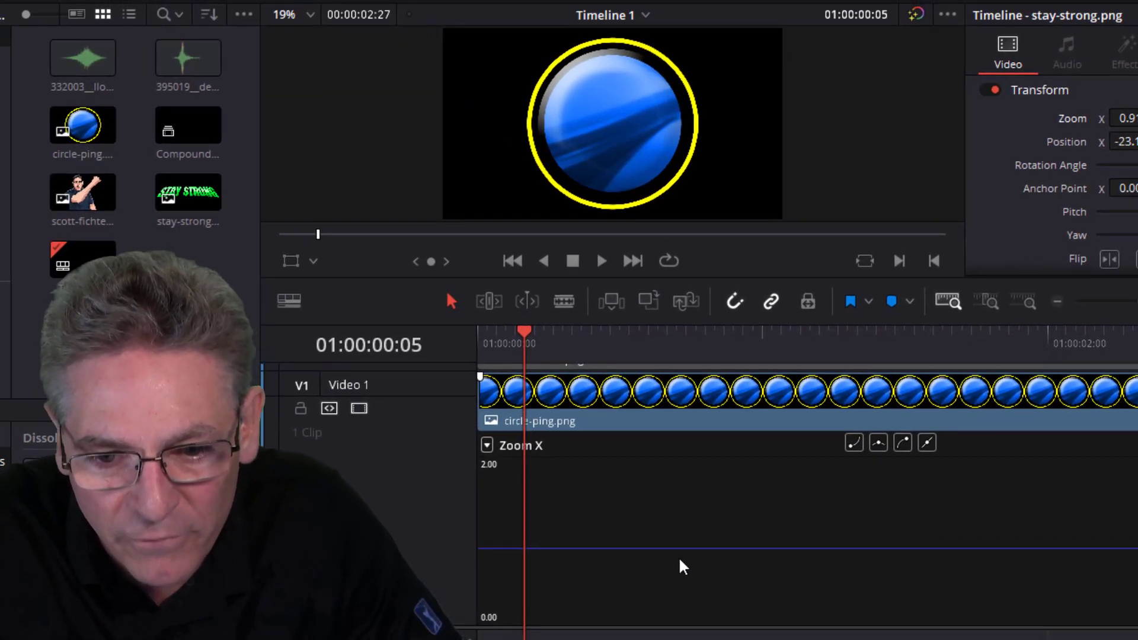
click(636, 507)
mouse_move(679, 548)
mouse_down()
mouse_move(681, 472)
mouse_move(684, 603)
mouse_move(692, 532)
mouse_up()
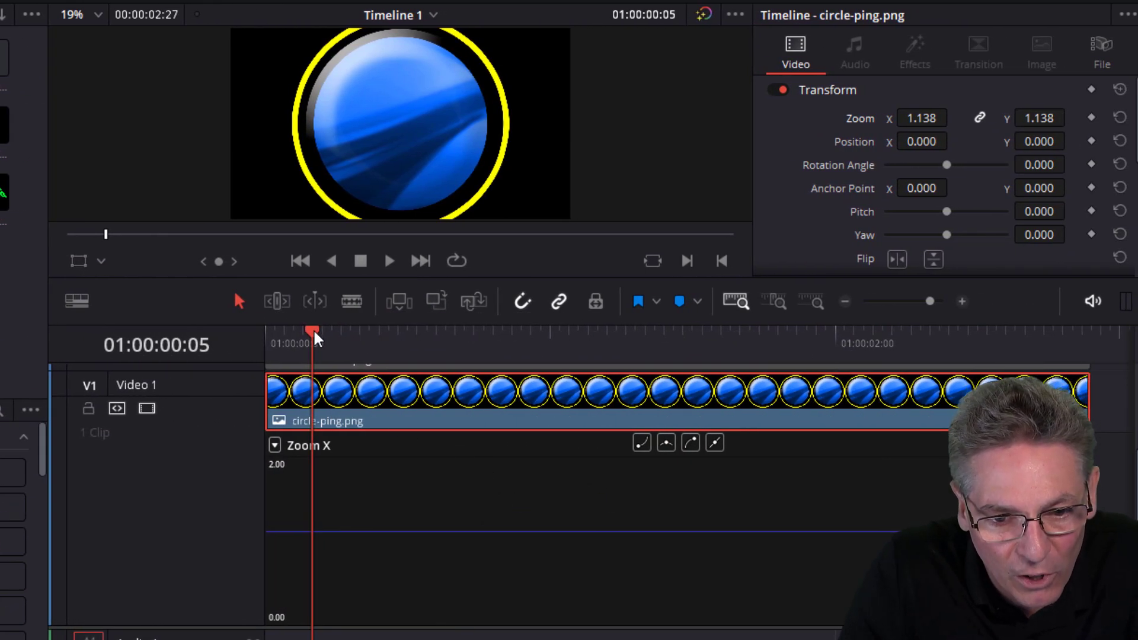
- Add Zoom keyframes to the circle clip at 01:00:00:00 and 01:00:00:12
drag(316, 337, 266, 337)
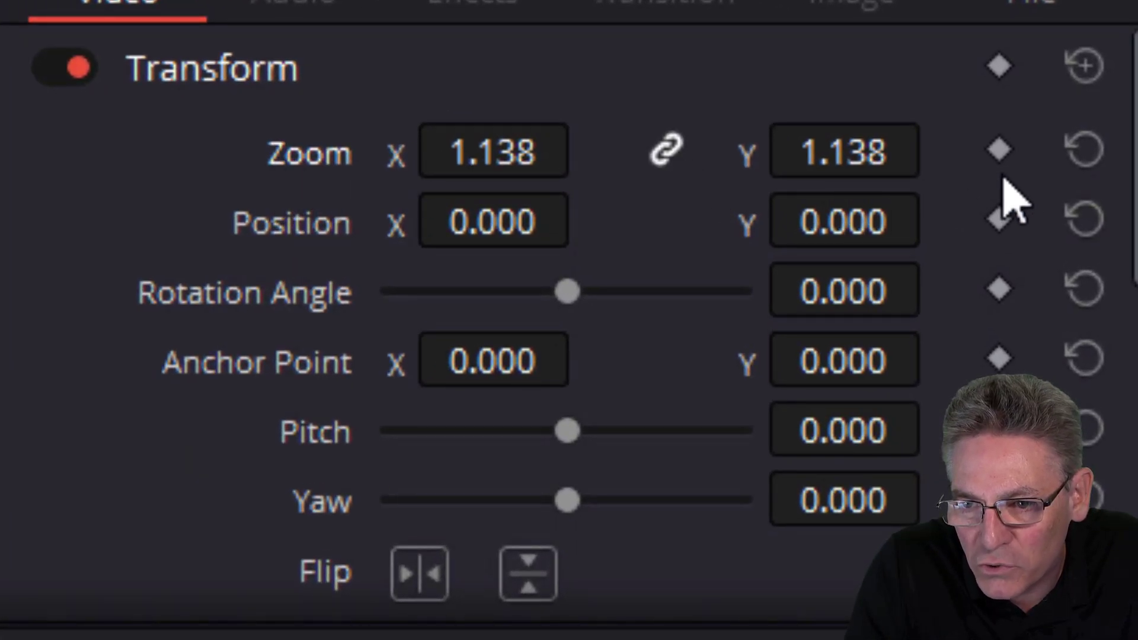
click(999, 151)
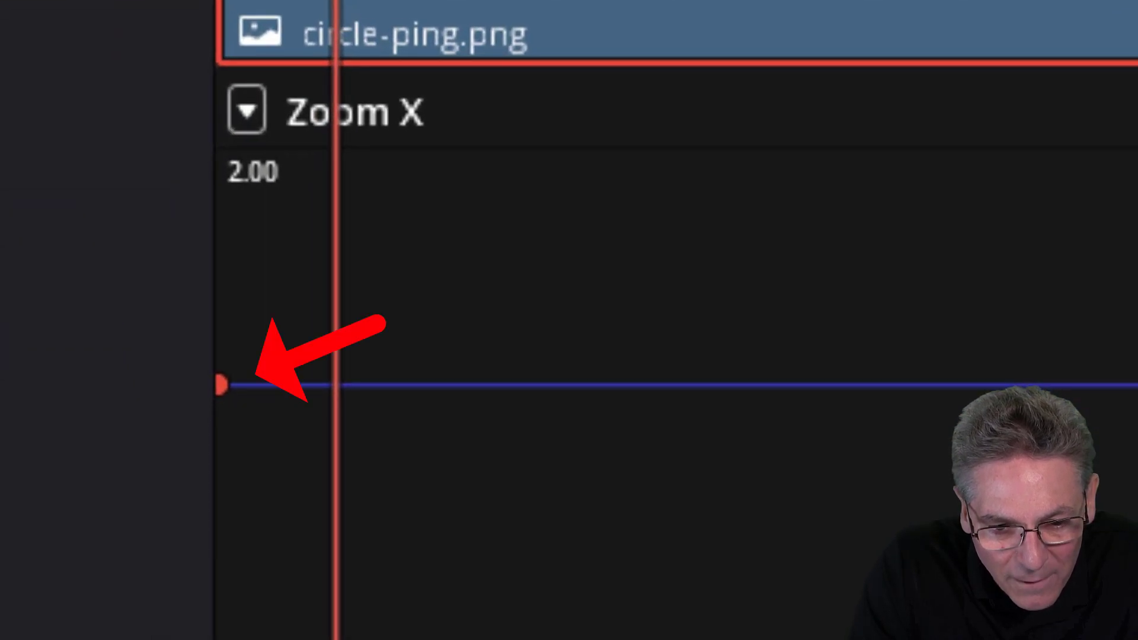
key(space)
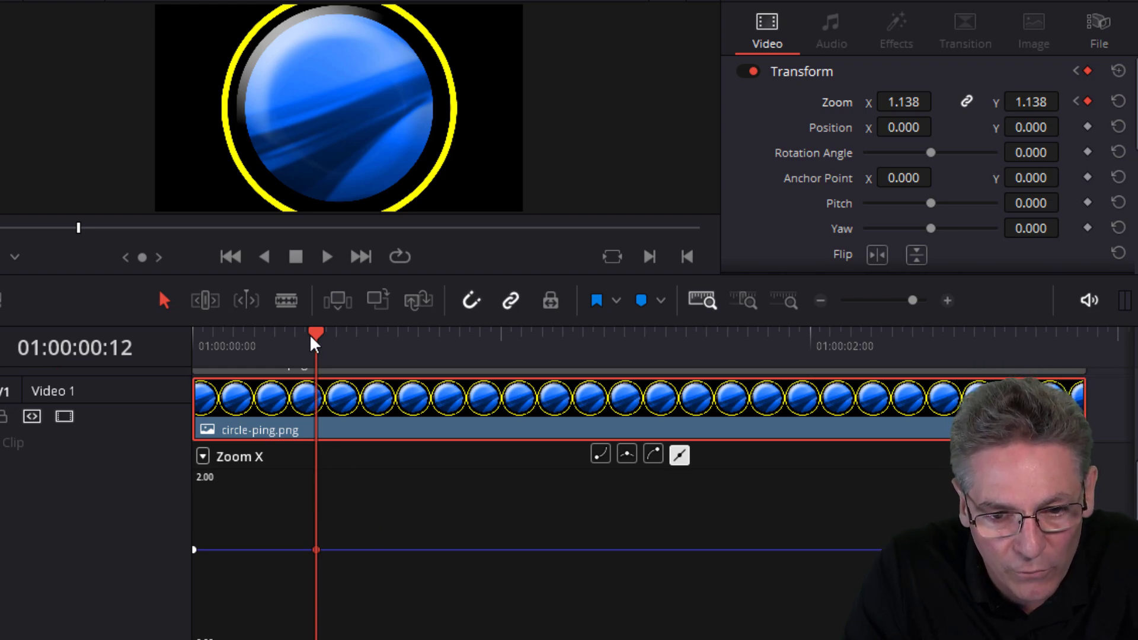
- Set the circle's zoom to 0.000 at the starting keyframe and 0.947 at the 01:00:00:12 keyframe on the curve
key(Home)
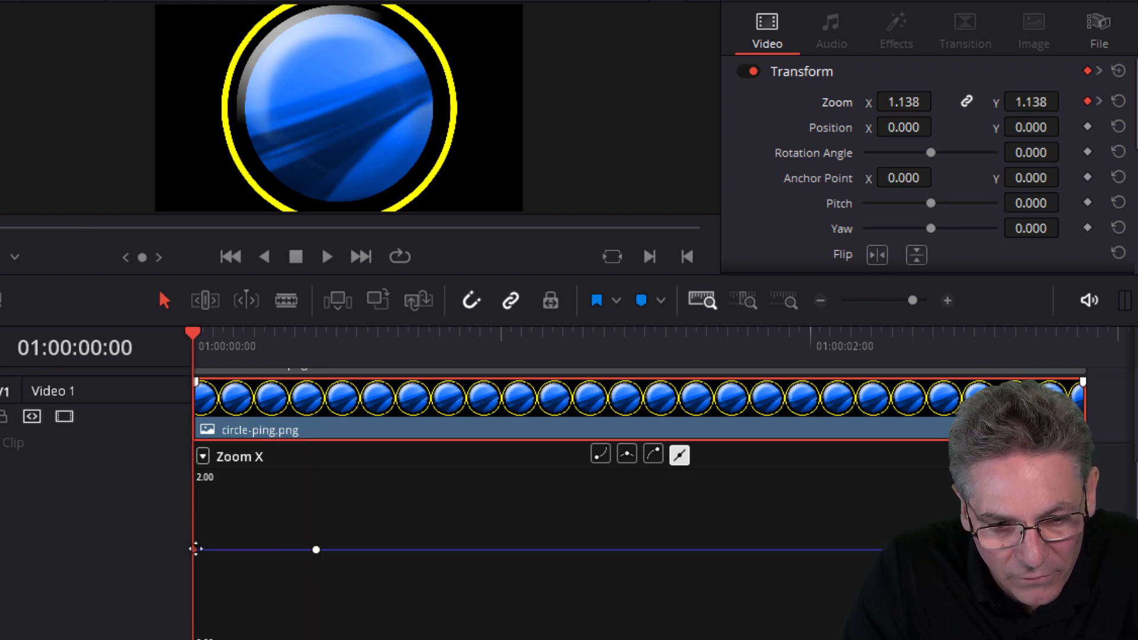
drag(195, 547, 194, 609)
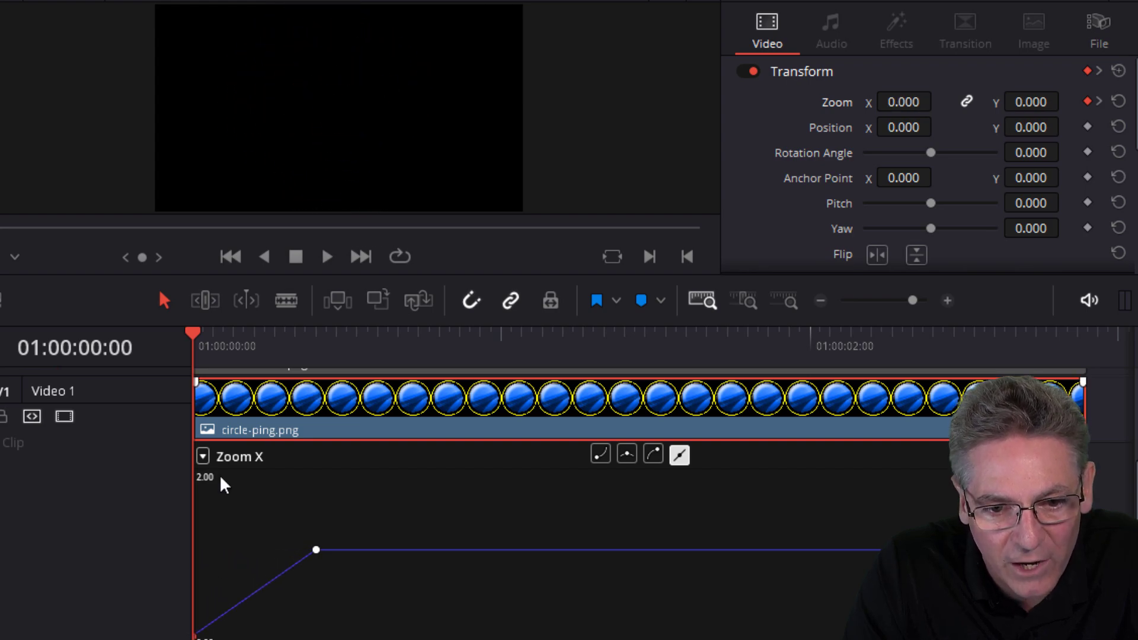
drag(196, 337, 303, 355)
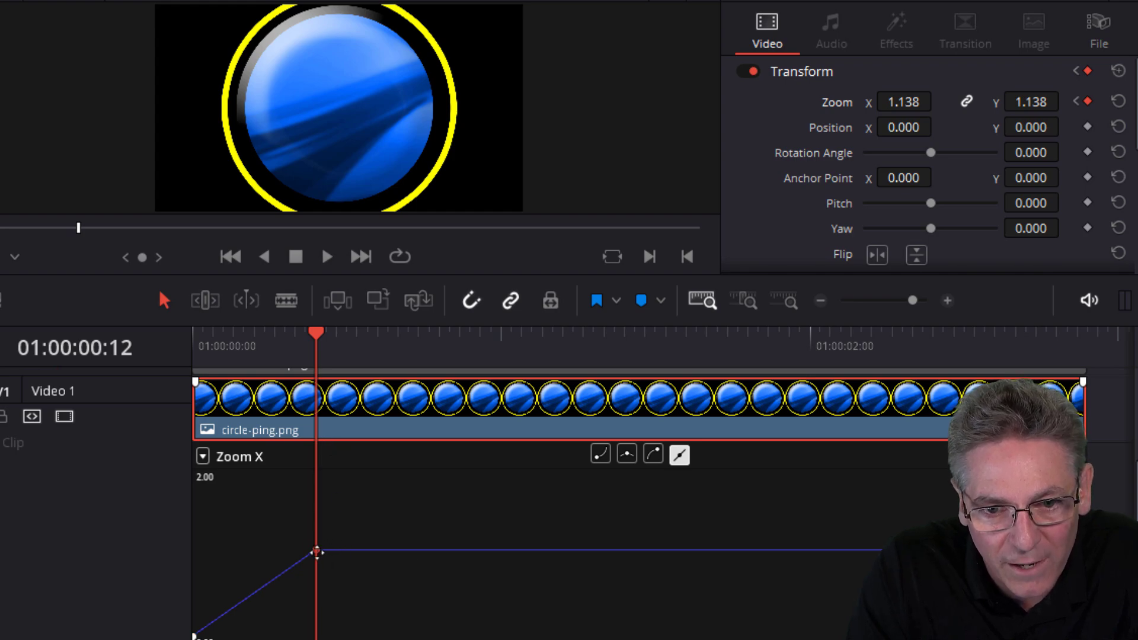
mouse_move(316, 553)
mouse_down()
mouse_move(316, 591)
mouse_move(316, 564)
mouse_up()
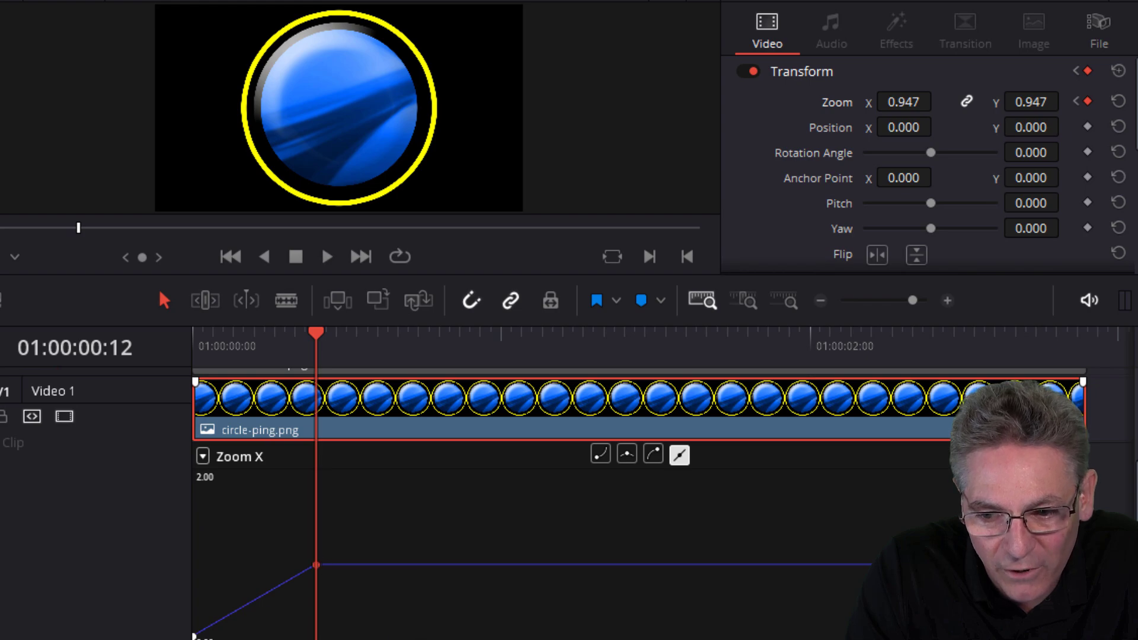
- Play the circle's zoom-in animation from the start of the timeline and stop playback
drag(316, 337, 181, 350)
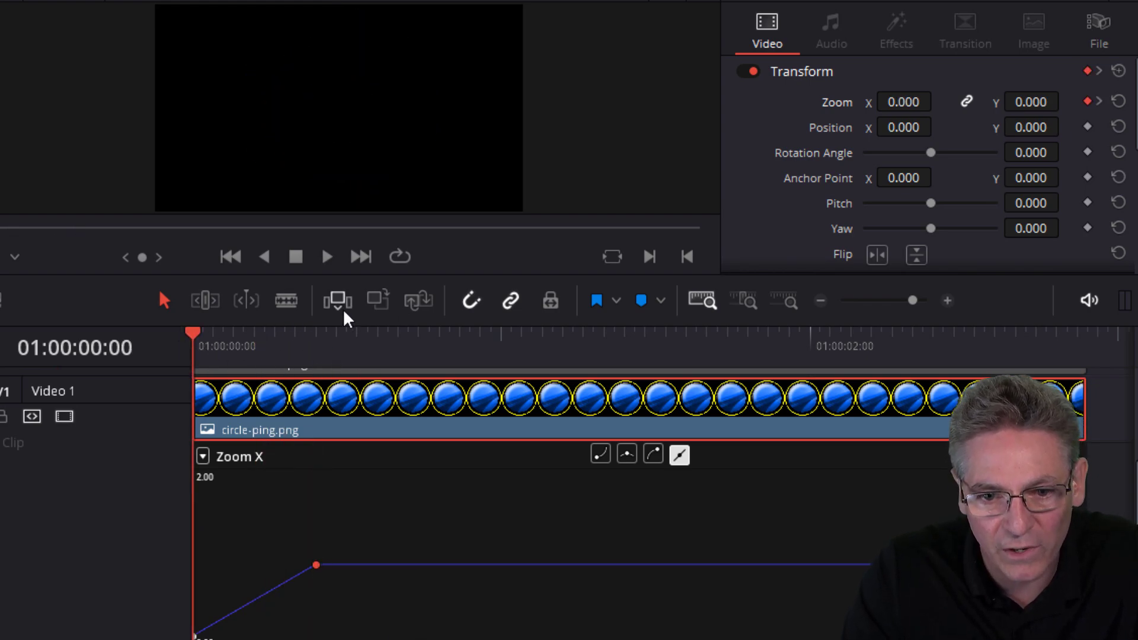
click(327, 256)
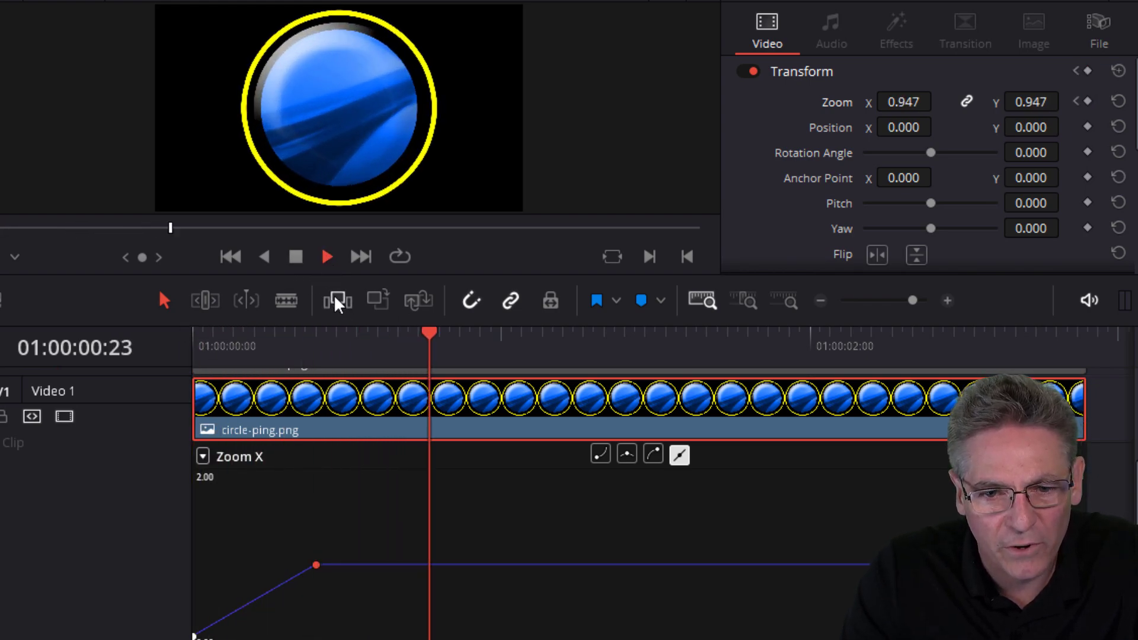
click(296, 257)
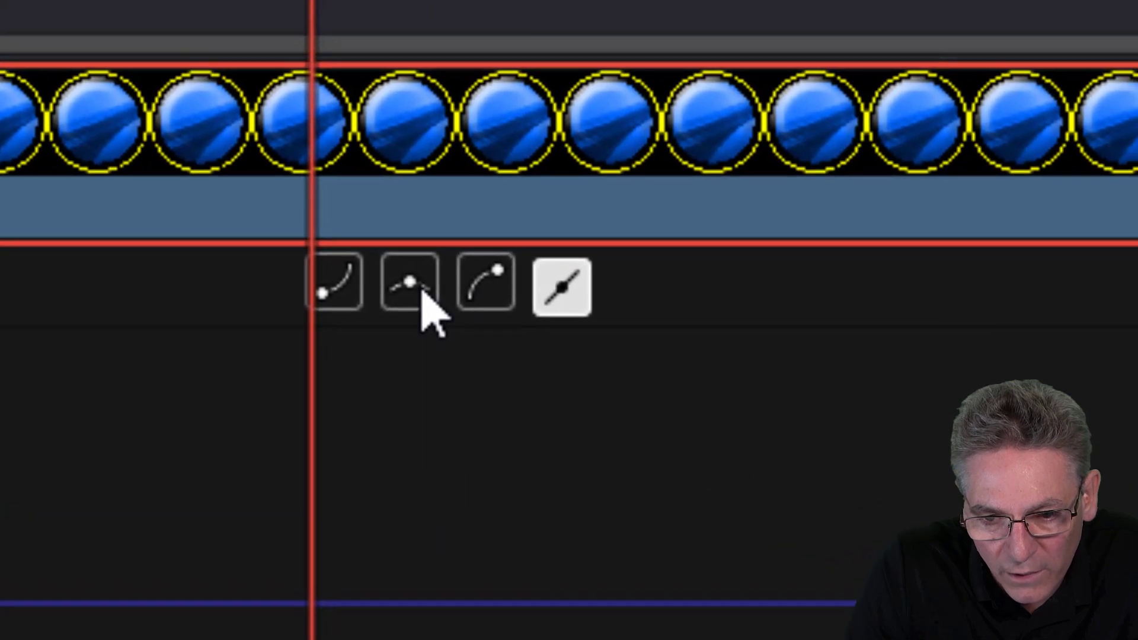
- Smooth the circle's zoom curve into the 01:00:00:12 keyframe and adjust its Bezier handle to shape the easing
click(437, 299)
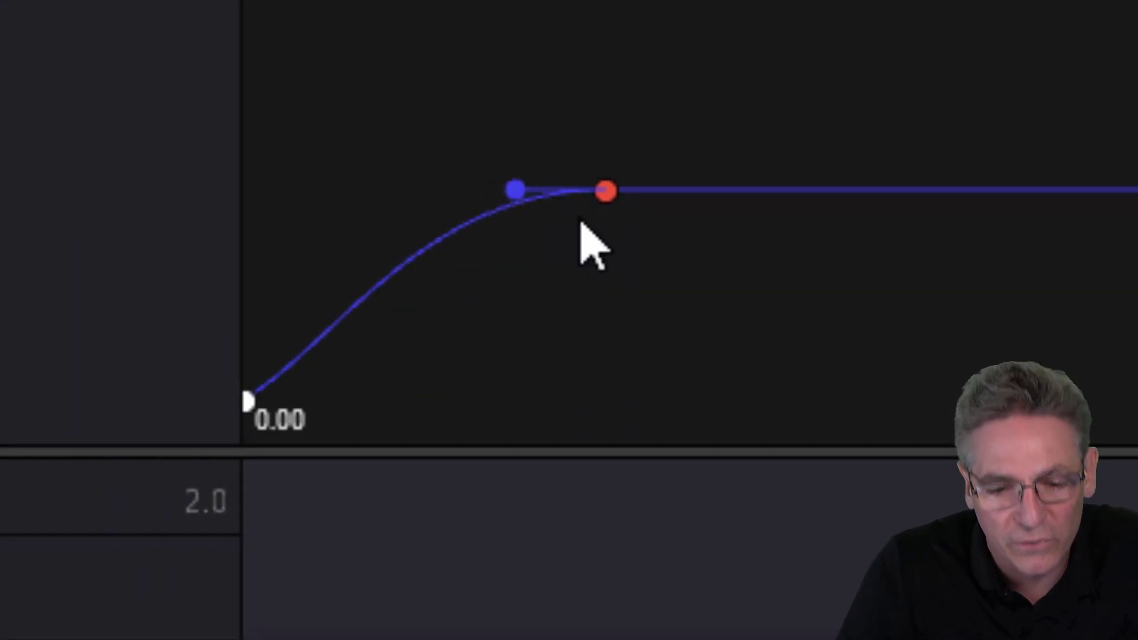
drag(512, 190, 388, 199)
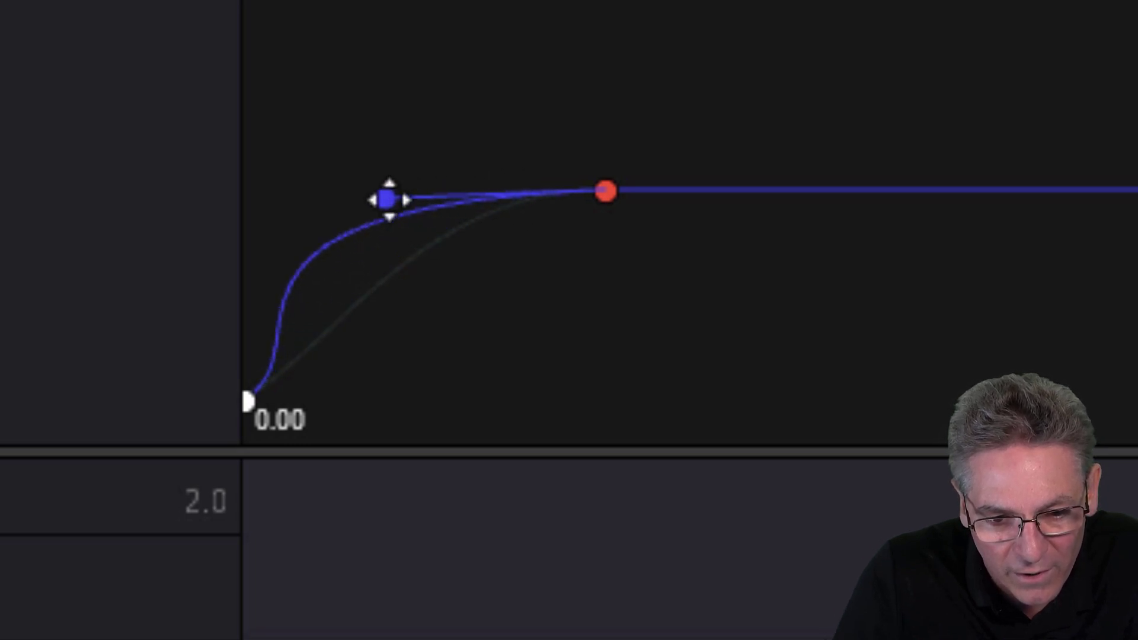
drag(467, 203, 430, 190)
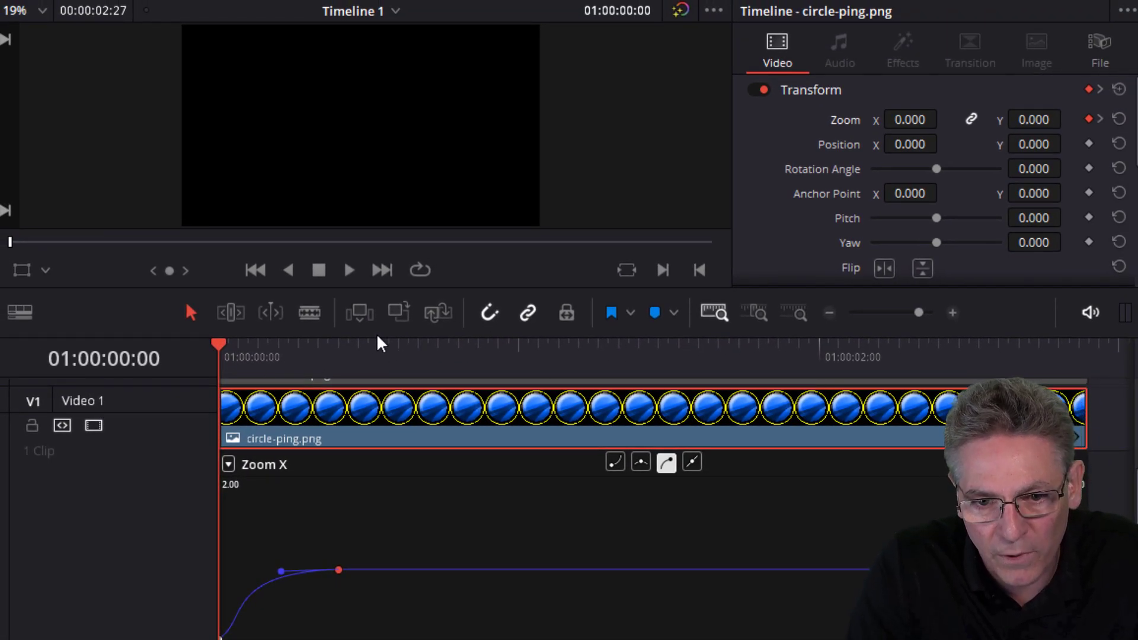
- Preview the circle's eased zoom-in, replaying it from the timeline start before stopping playback
click(349, 269)
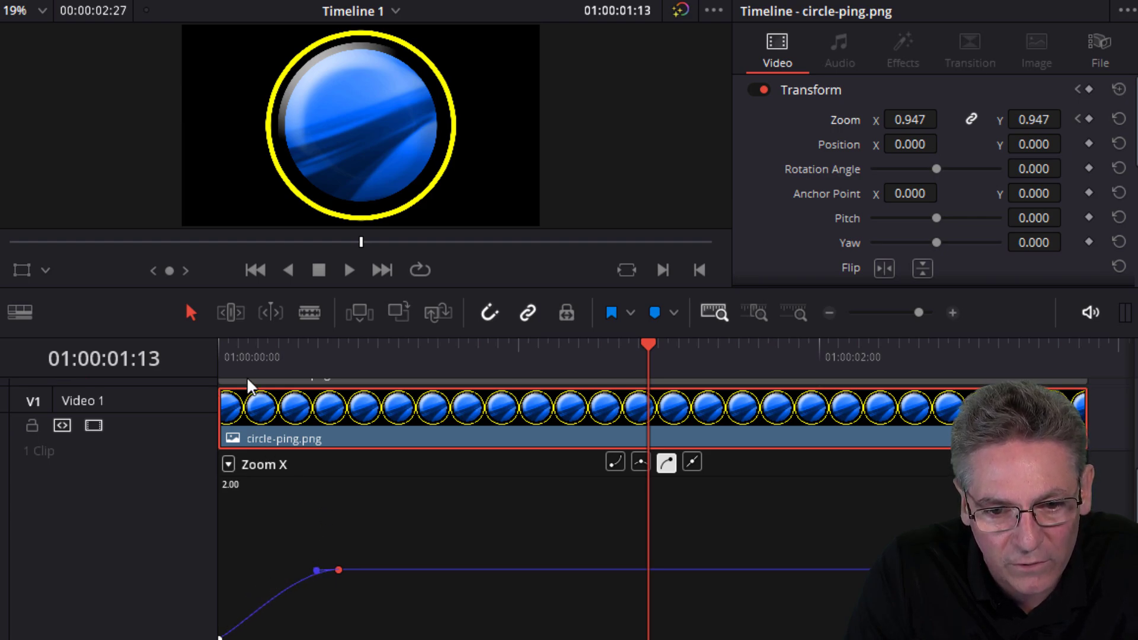
click(222, 355)
click(349, 269)
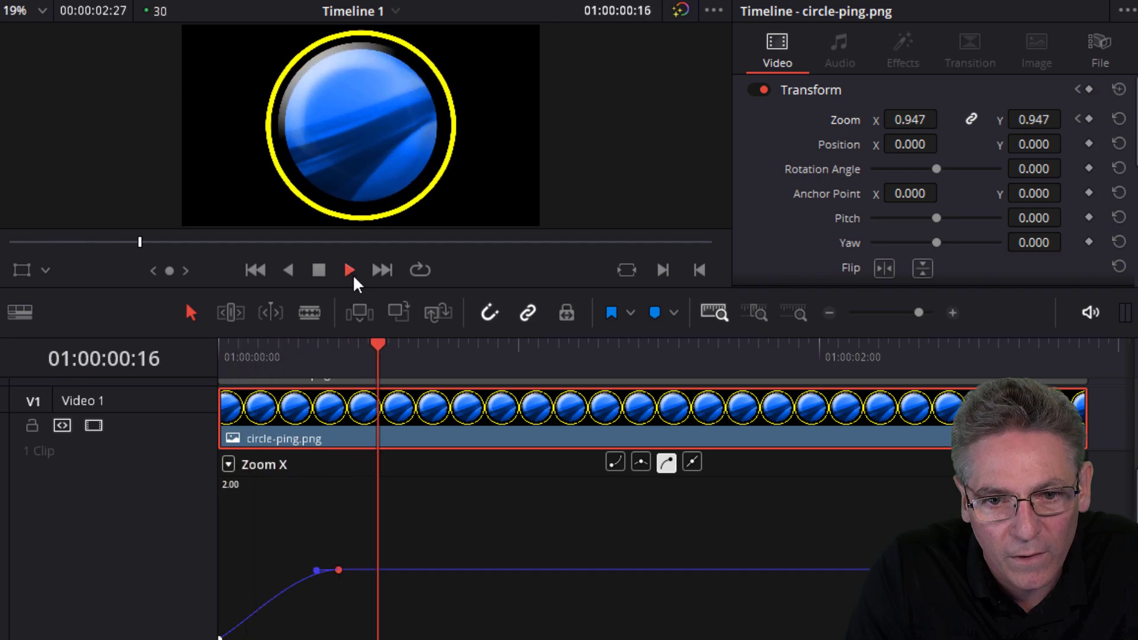
click(325, 274)
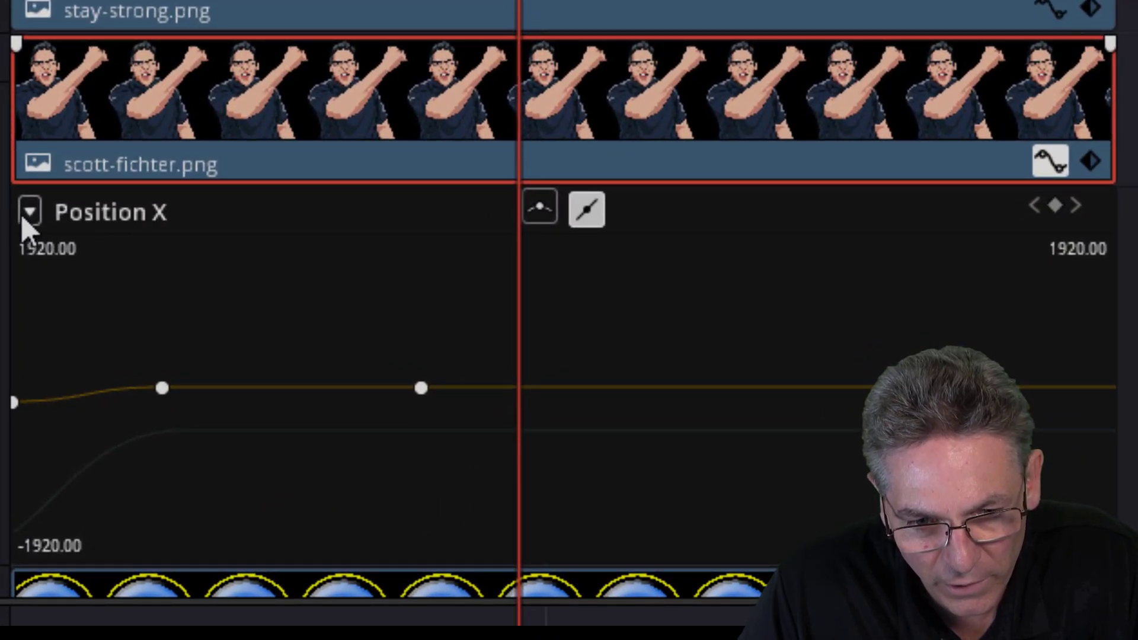
- Limit the curve display of the man's clip on Video 2 to Zoom X only
click(29, 212)
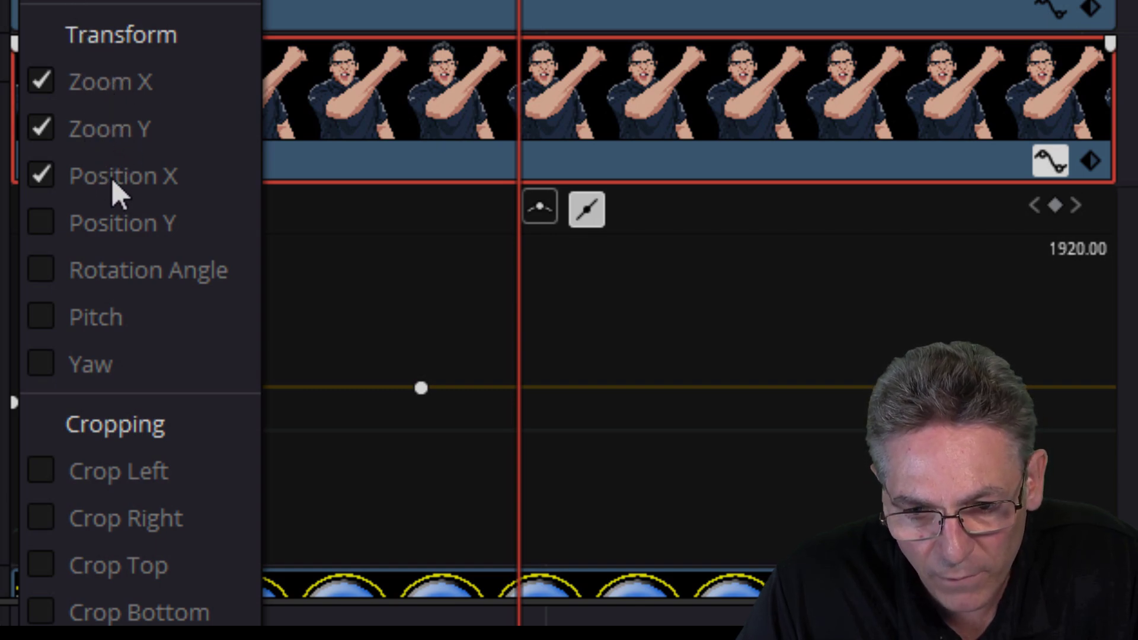
click(42, 176)
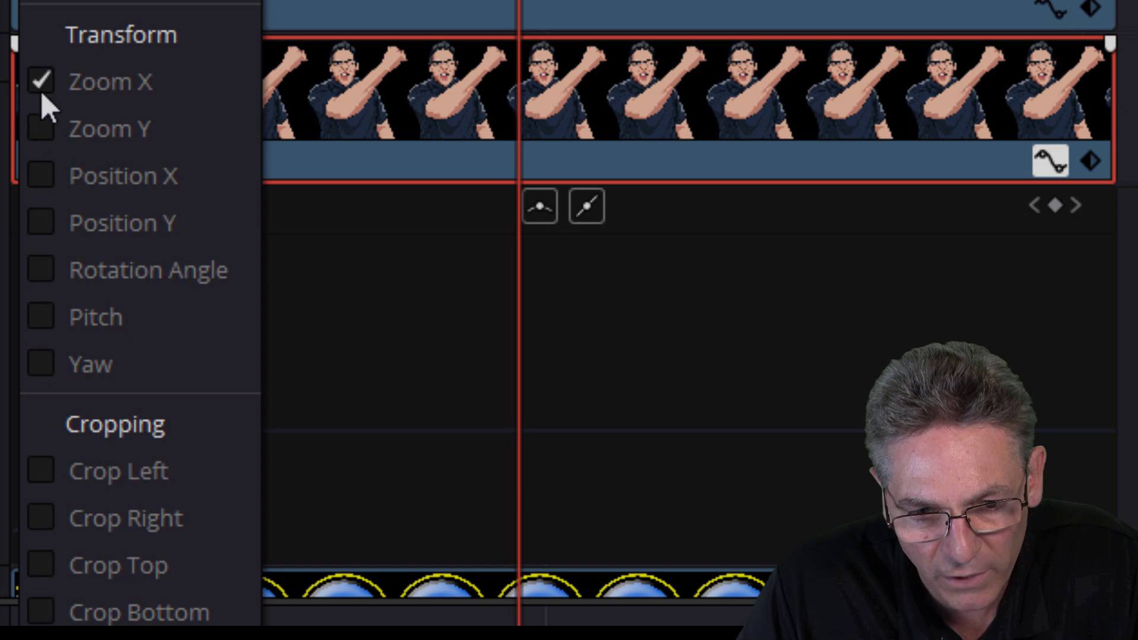
click(566, 349)
click(30, 212)
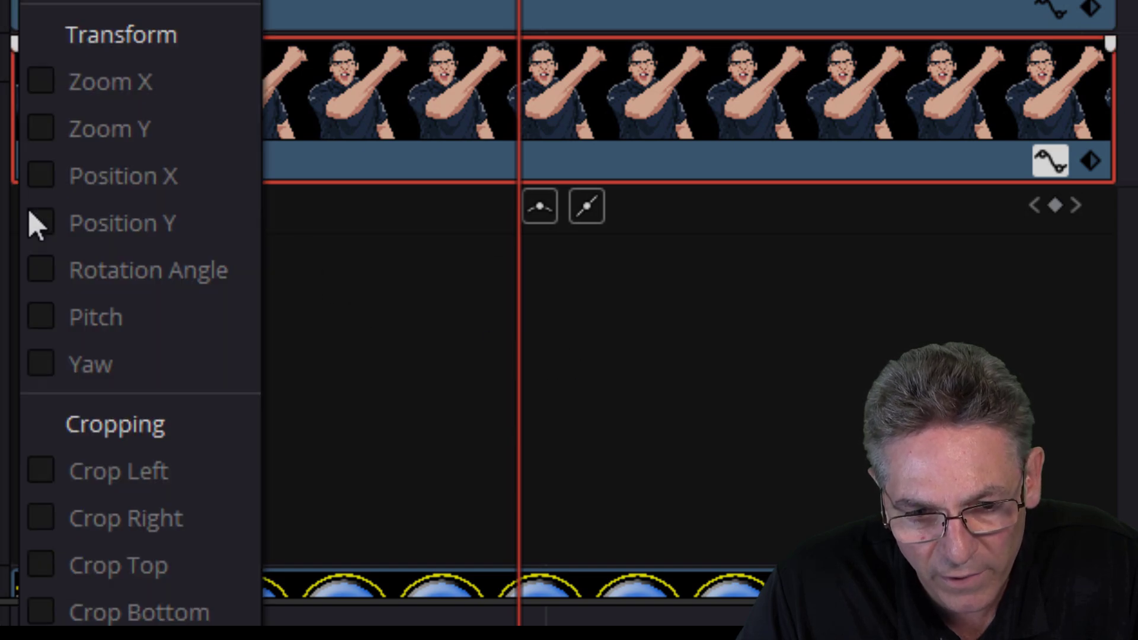
click(45, 101)
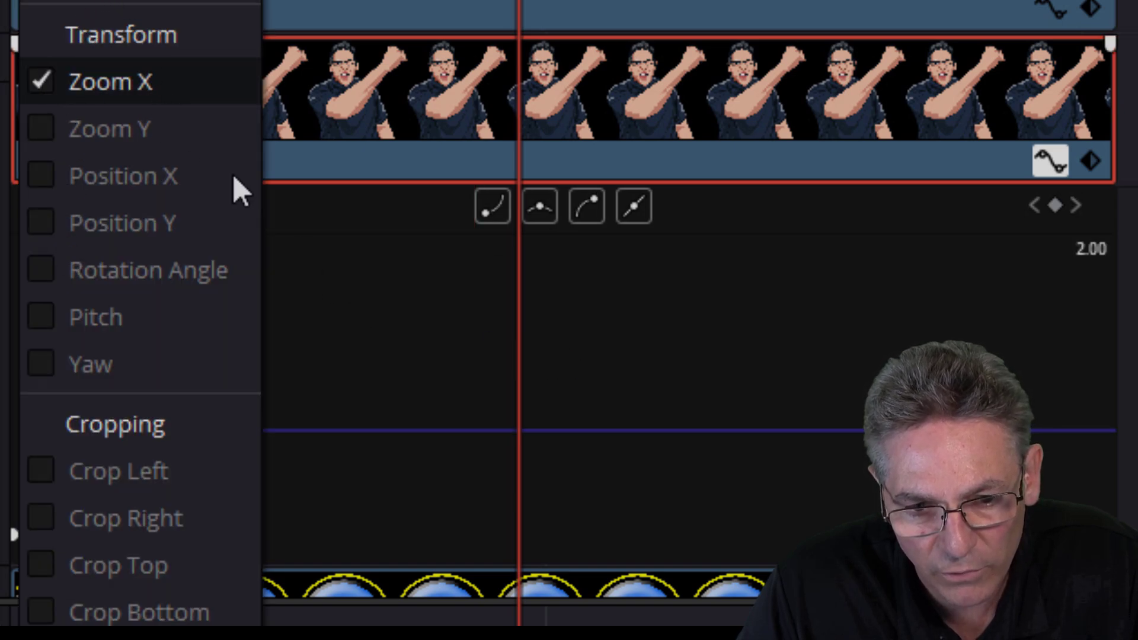
click(724, 279)
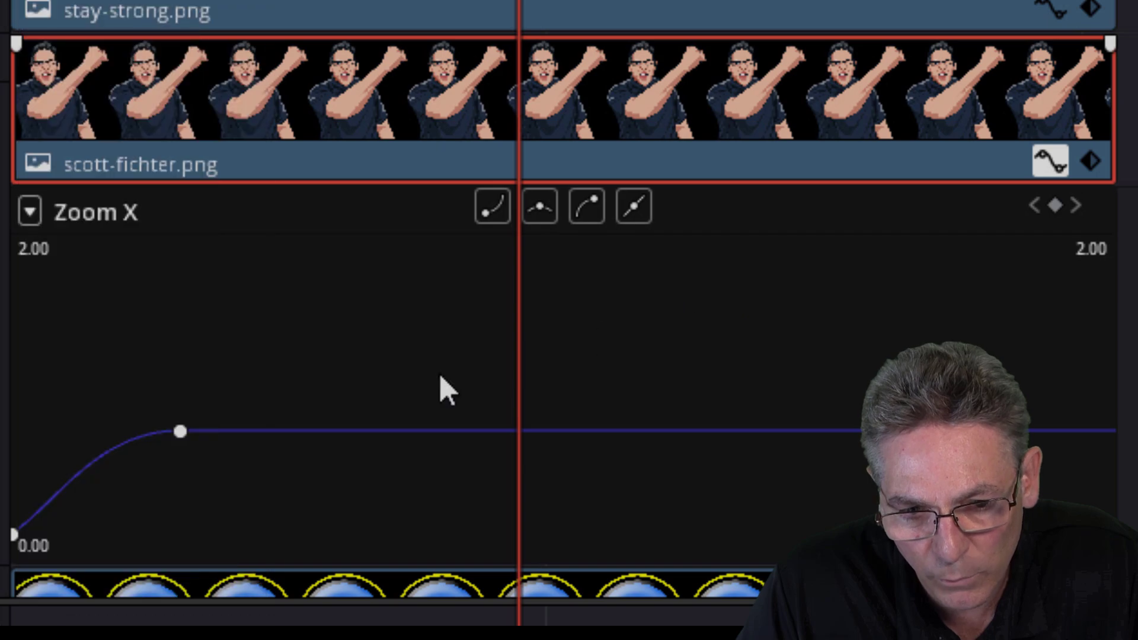
- Show the Zoom Y and Position X curves for the man's clip as well, and delete the third Position X keyframe
click(29, 212)
click(41, 132)
click(42, 175)
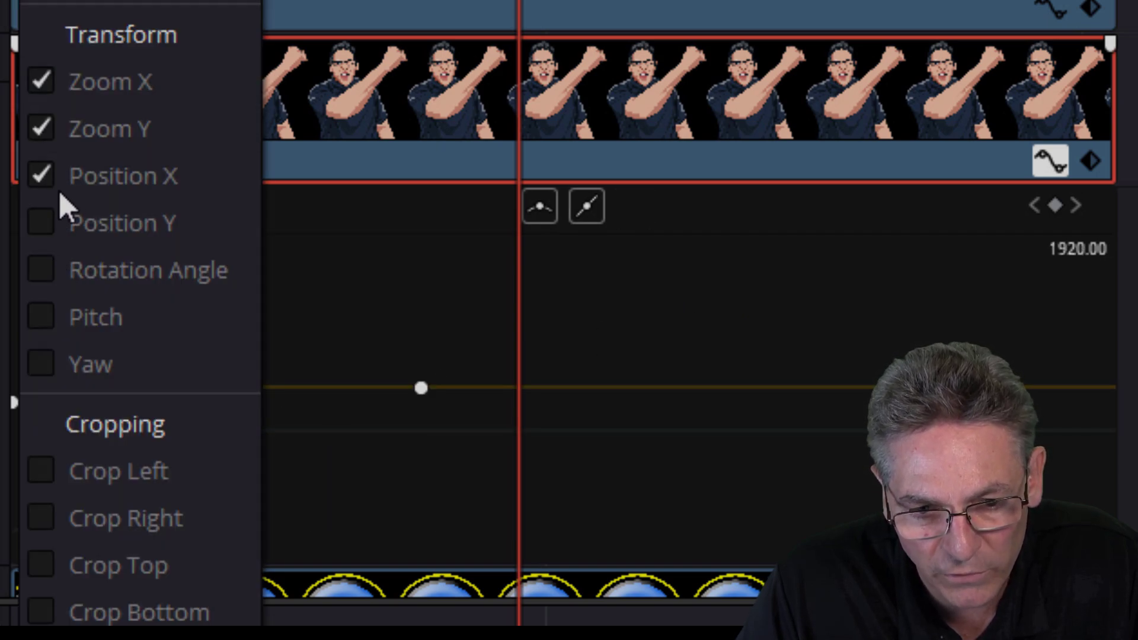
click(418, 387)
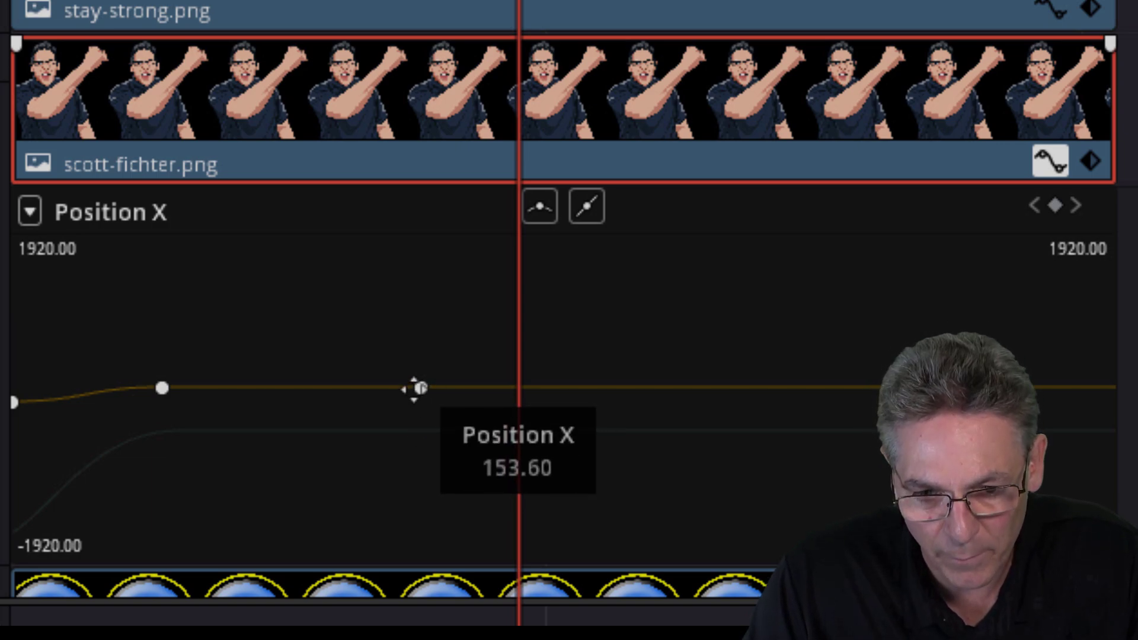
click(421, 388)
key(Delete)
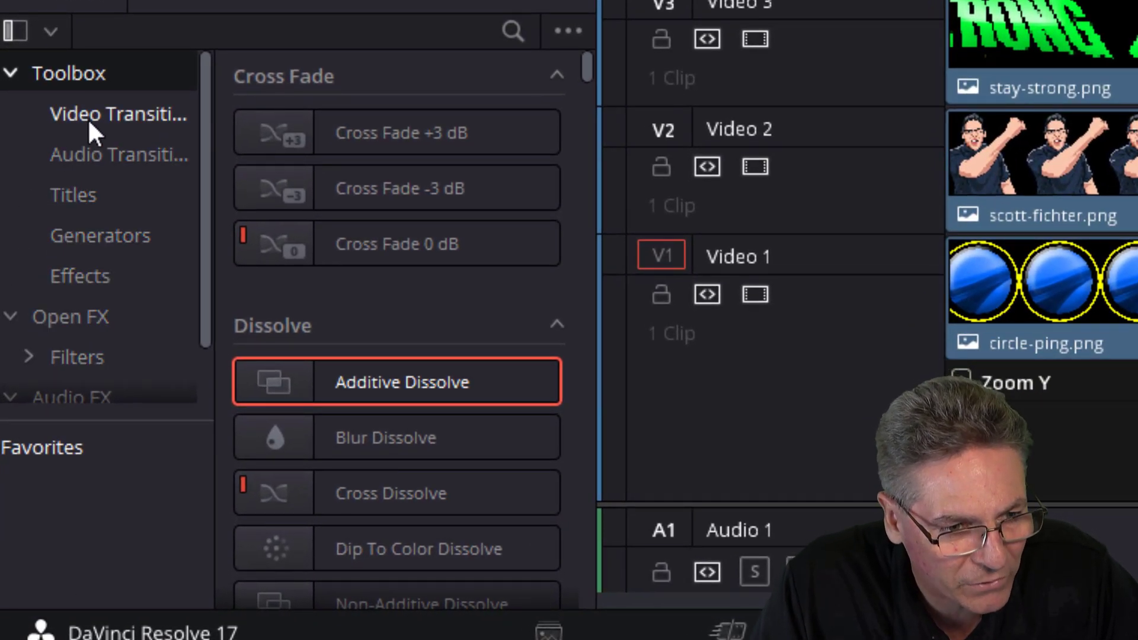
- Apply the Drop Warp transition from the Fusion video transitions to the start of the STAY STRONG clip on Video 3
drag(210, 126, 286, 125)
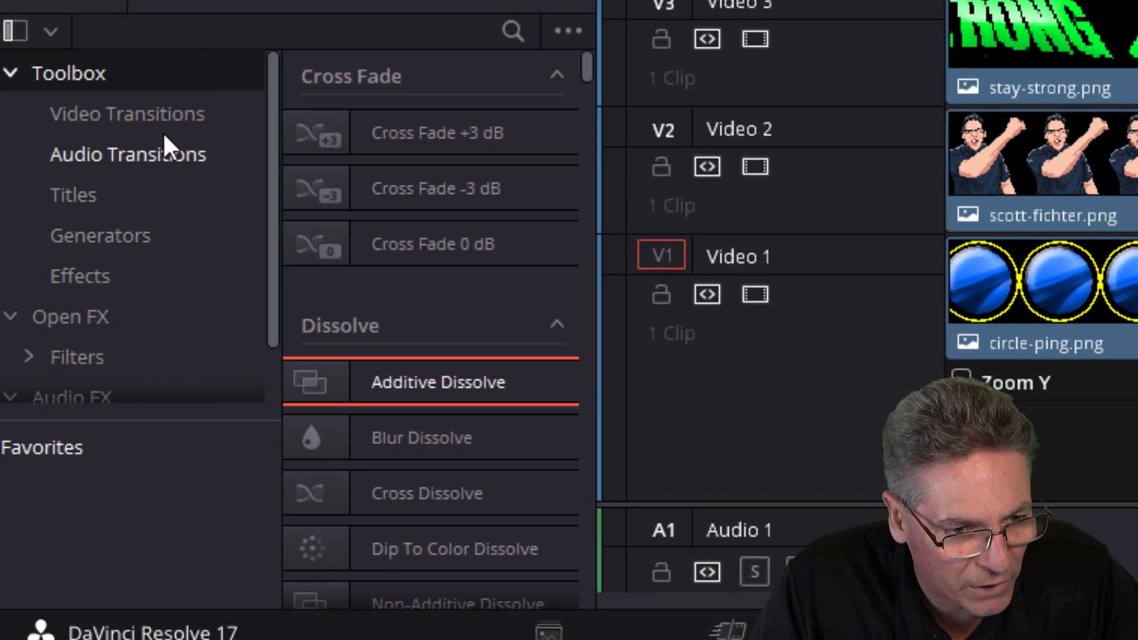
click(136, 115)
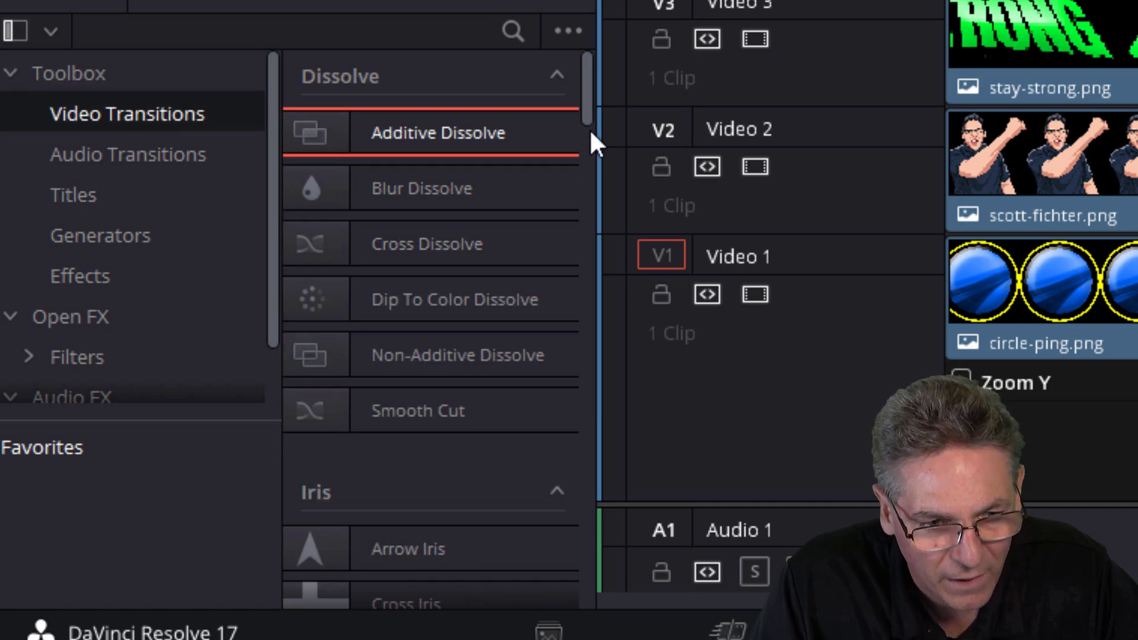
drag(588, 106, 589, 398)
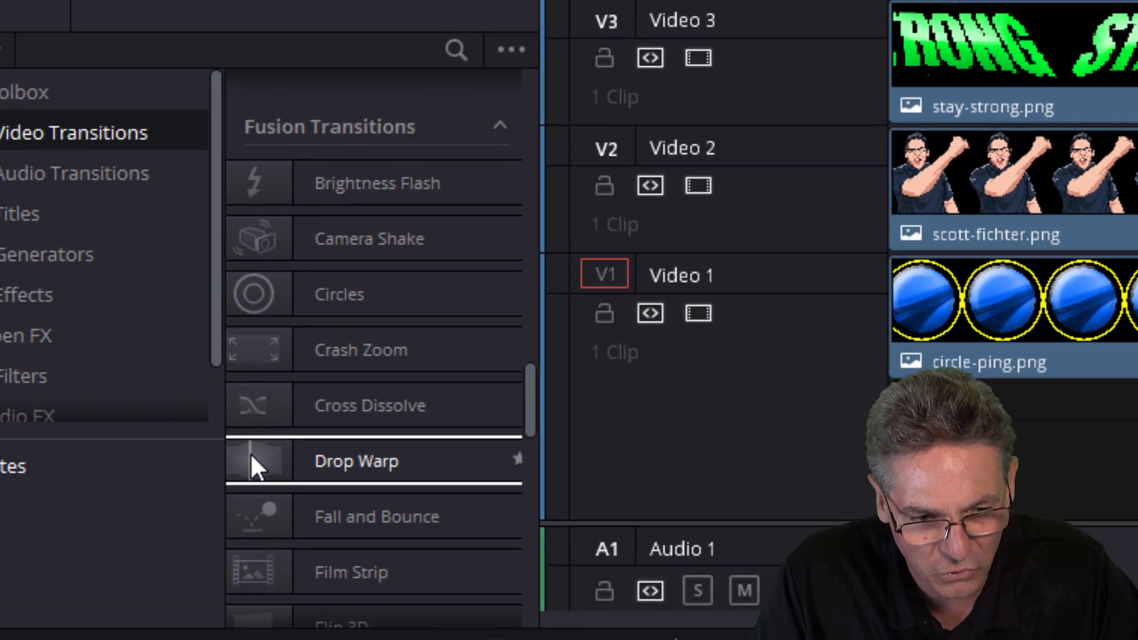
drag(308, 433, 475, 414)
drag(24, 563, 554, 172)
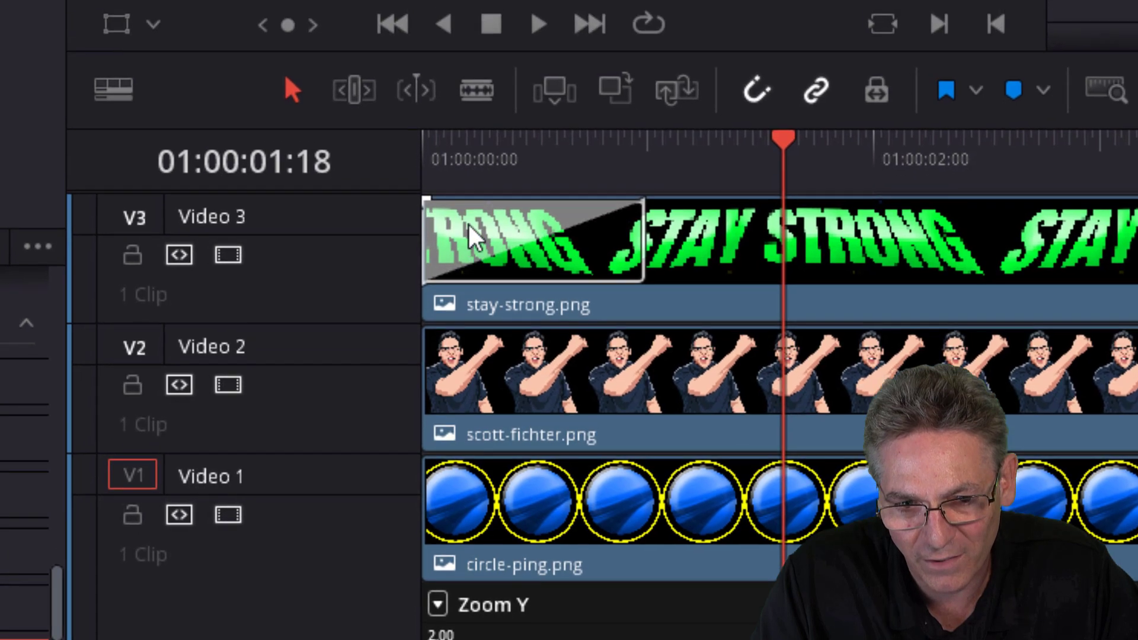
- Play the complete stinger from the beginning to review the layered animations and the opening transition
key(Home)
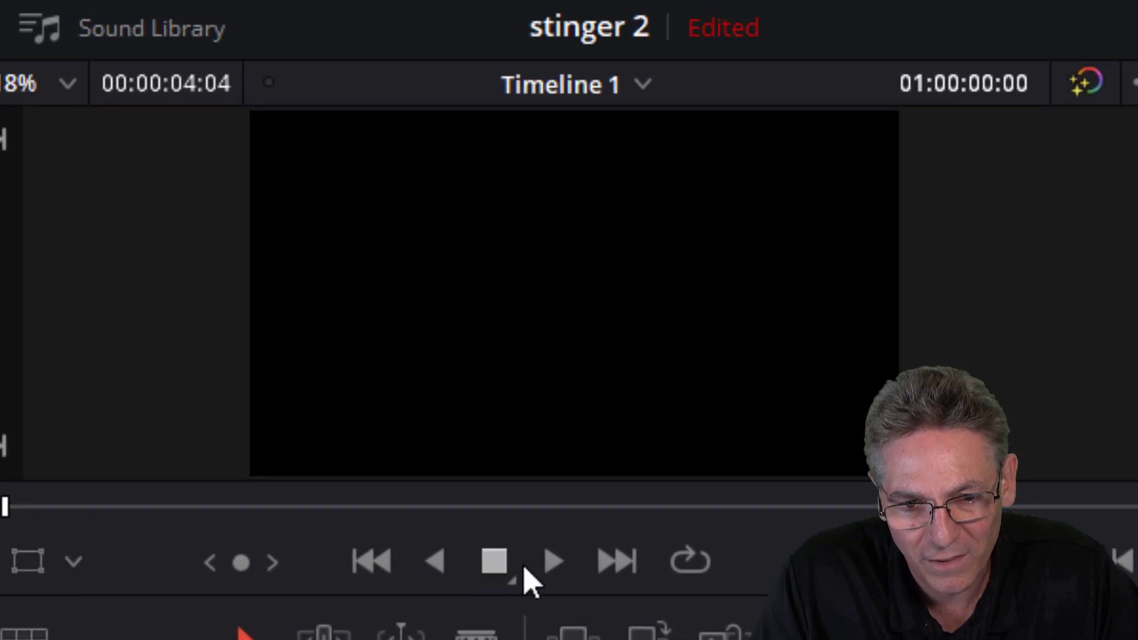
click(553, 563)
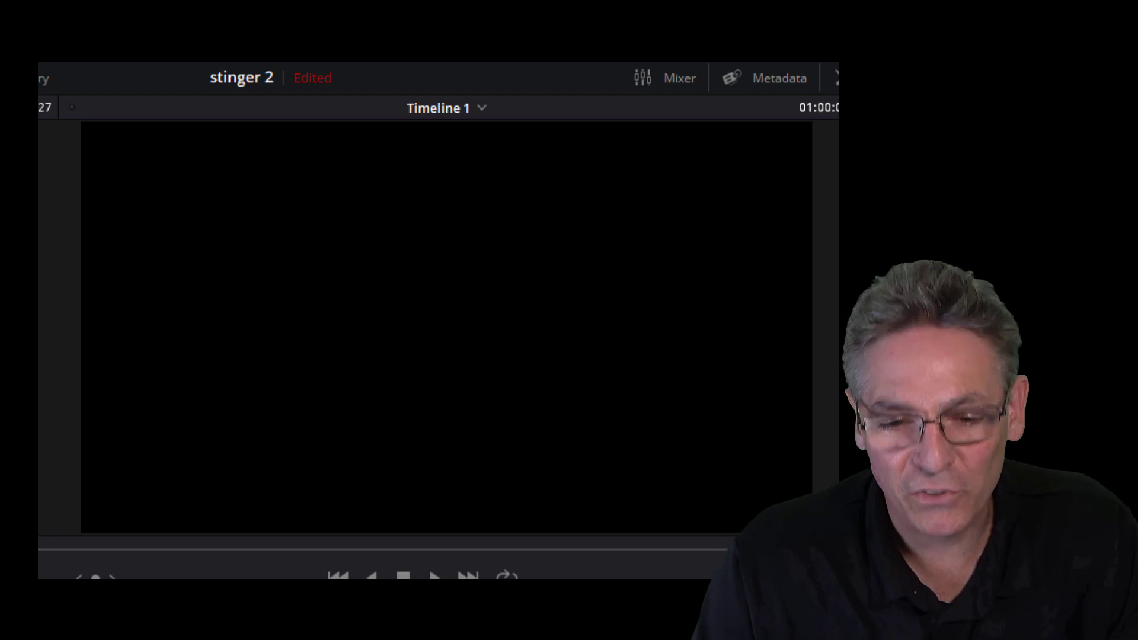
- Place the 332003 whoosh sound from the media pool on Audio 1 at the start of the timeline
key(space)
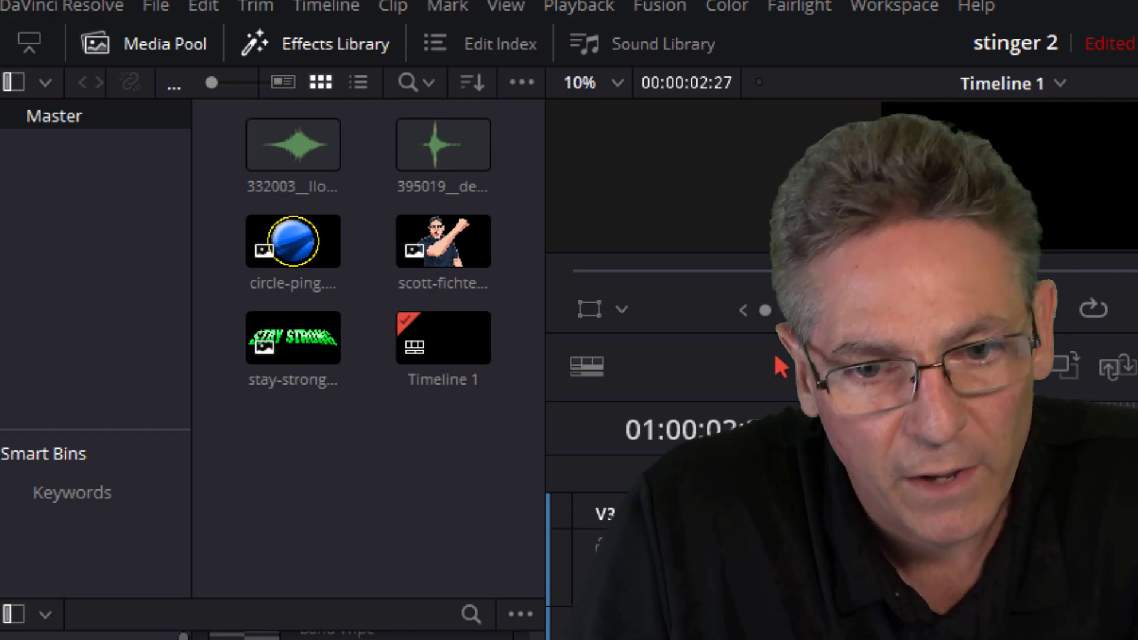
click(321, 217)
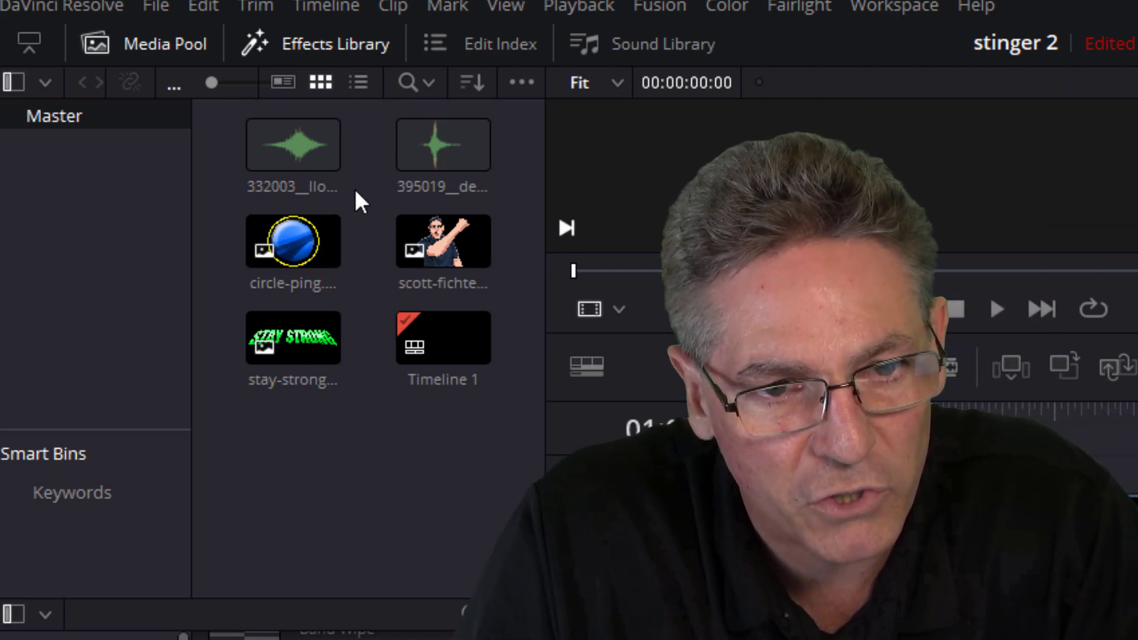
click(320, 162)
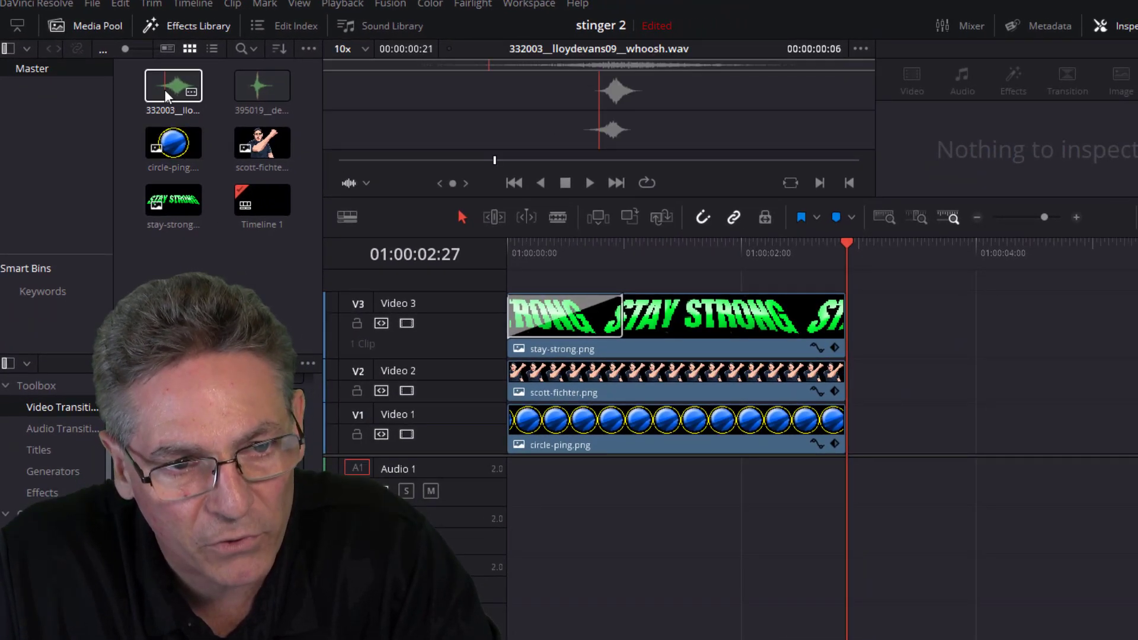
drag(207, 112, 677, 617)
drag(496, 482, 498, 483)
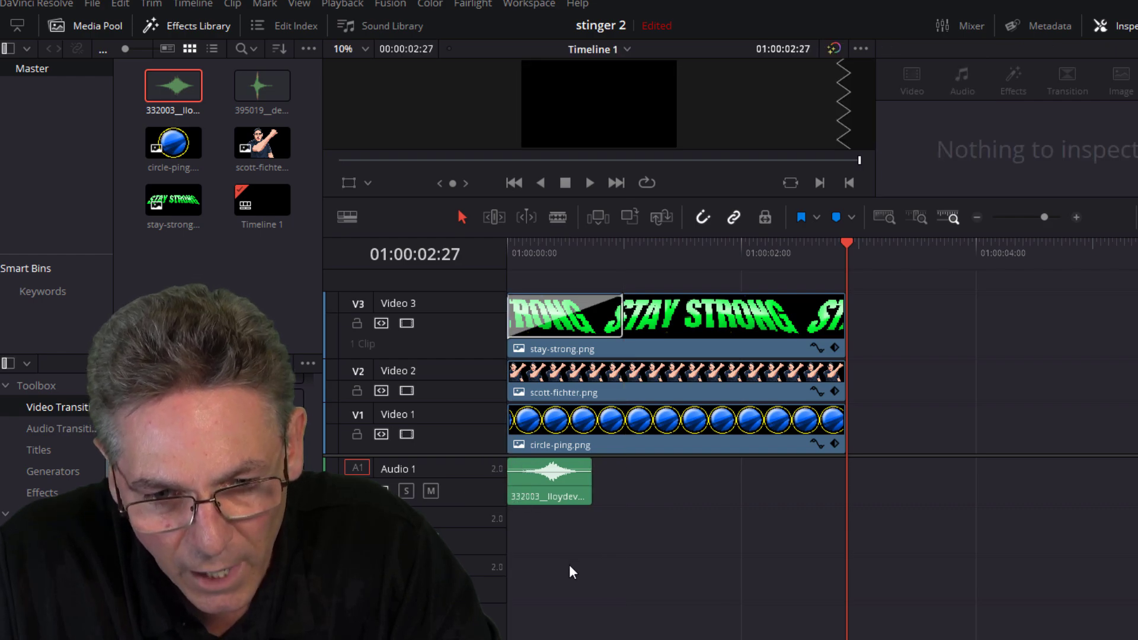
- Cut off the start of the whoosh clip on Audio 1 at 01:00:00:03 and move the rest to the timeline's start
key(b)
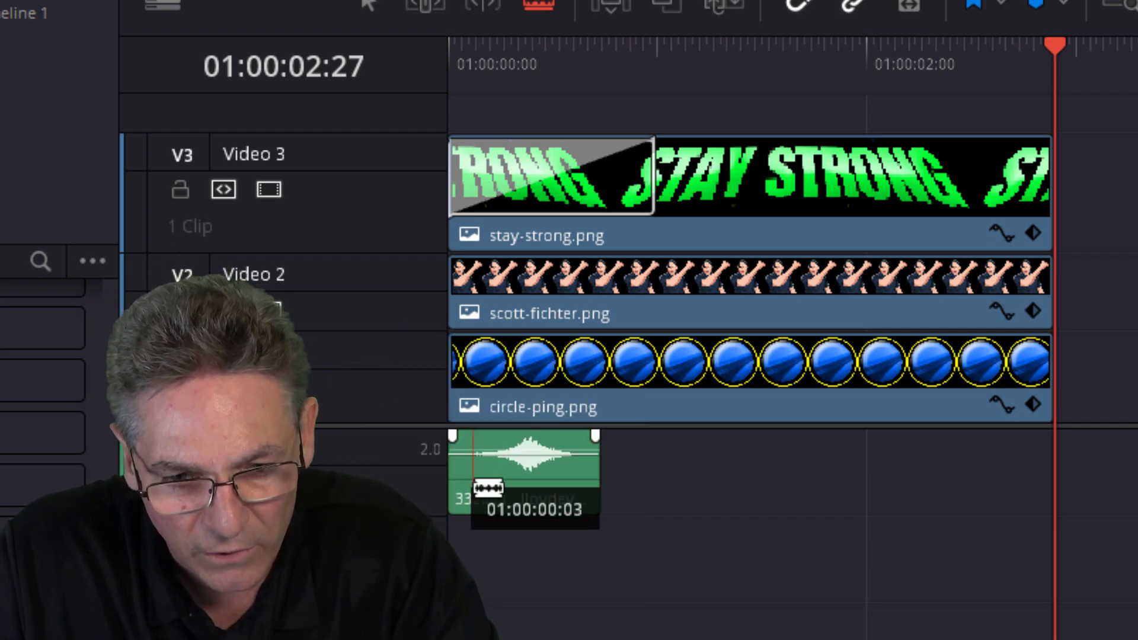
click(480, 489)
key(a)
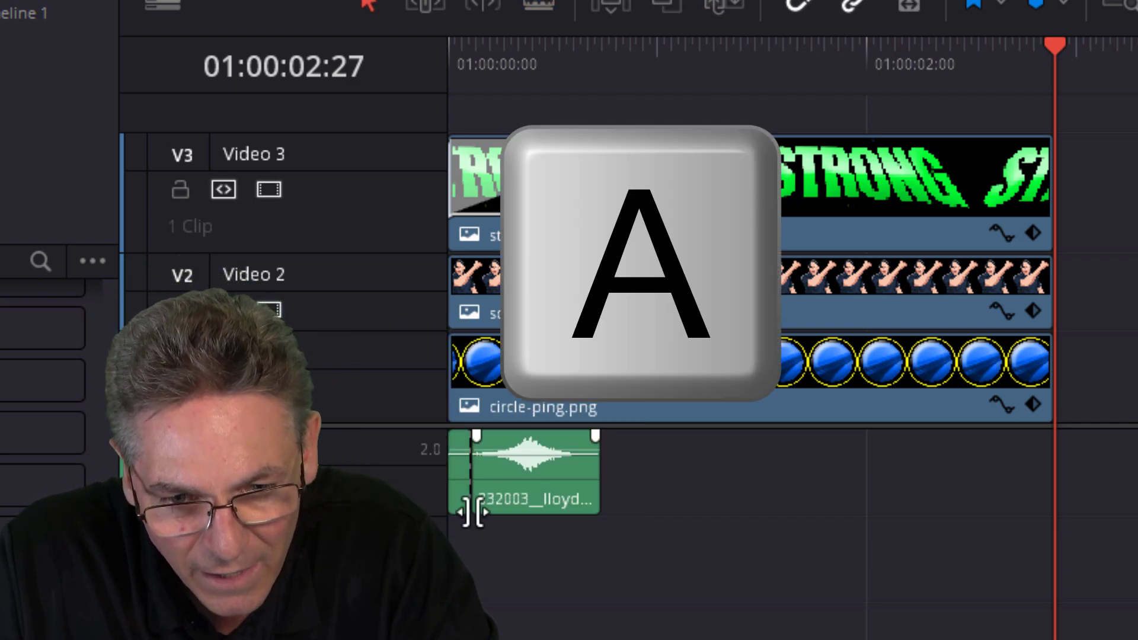
click(459, 496)
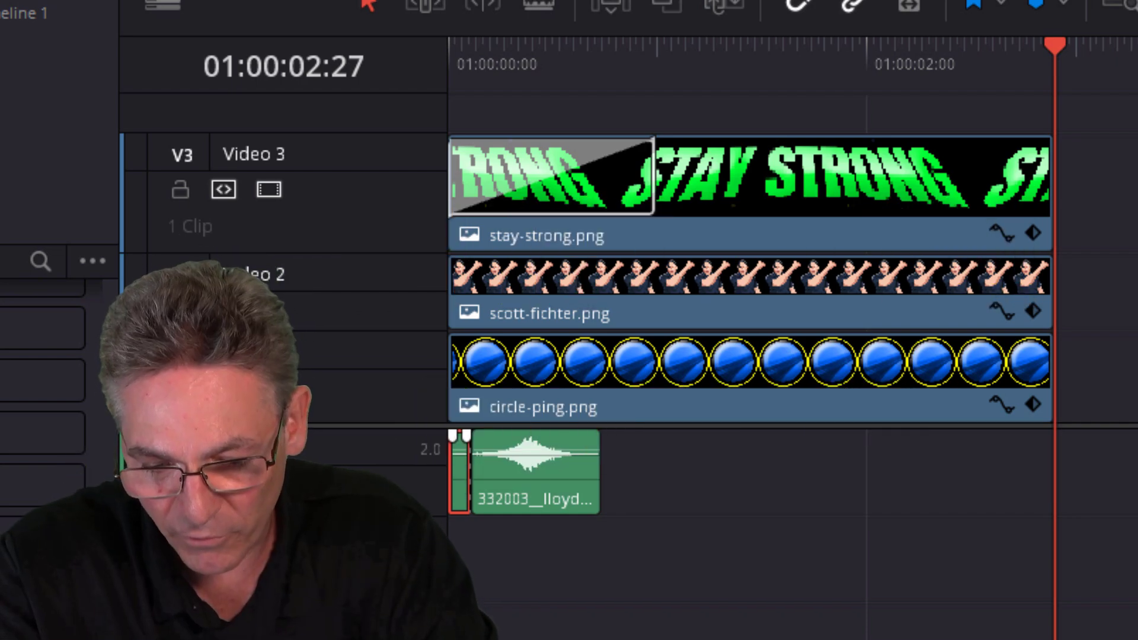
key(BackSpace)
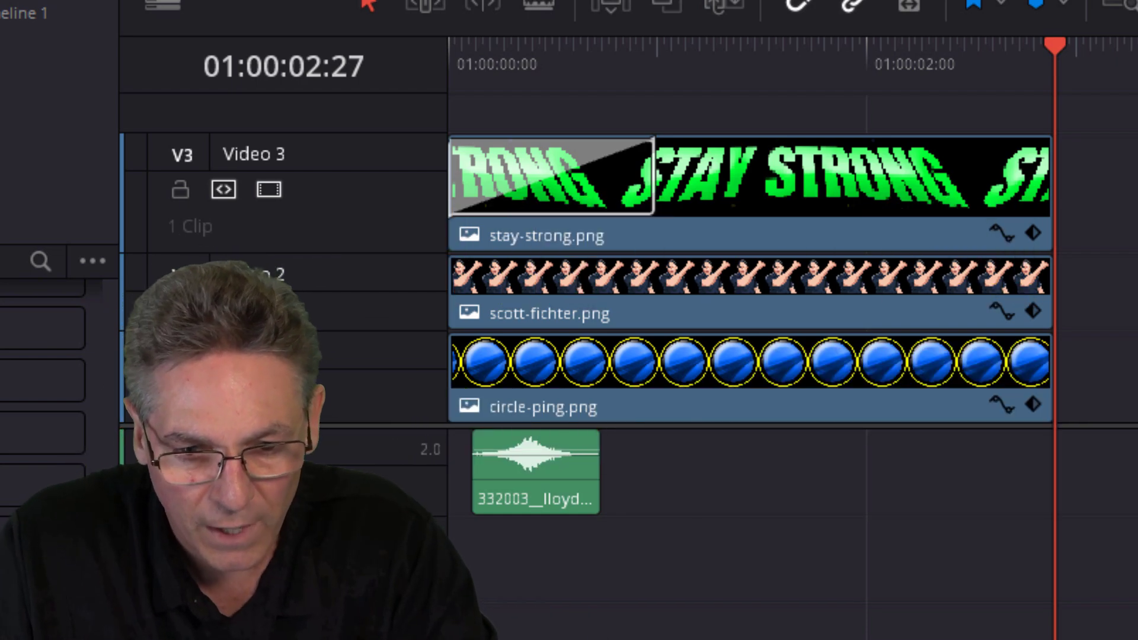
key(a)
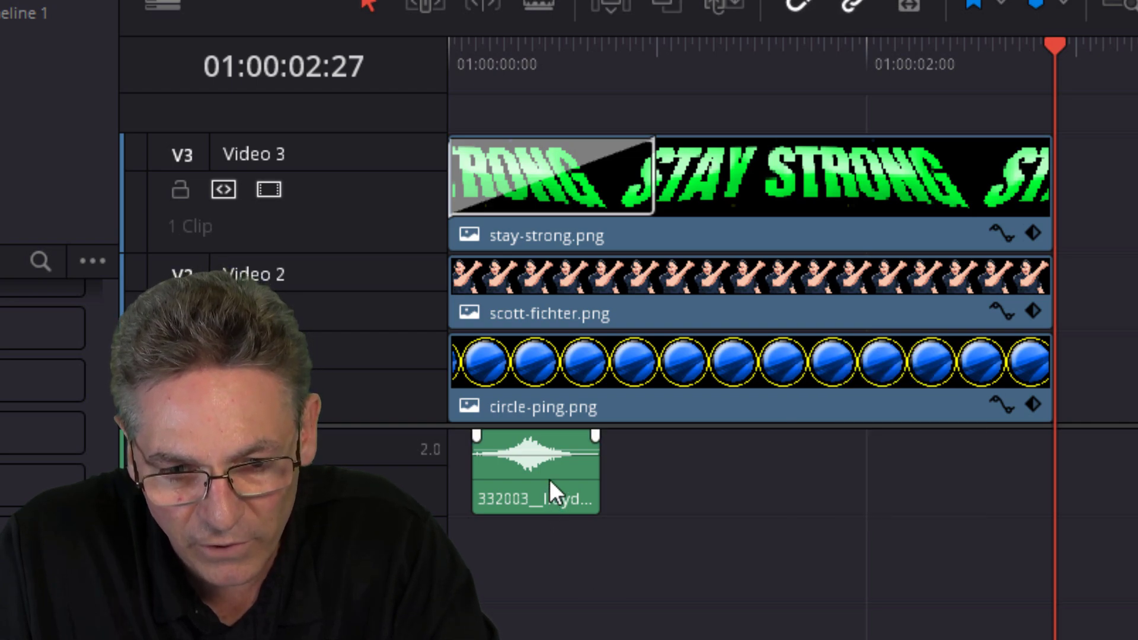
drag(549, 479, 504, 476)
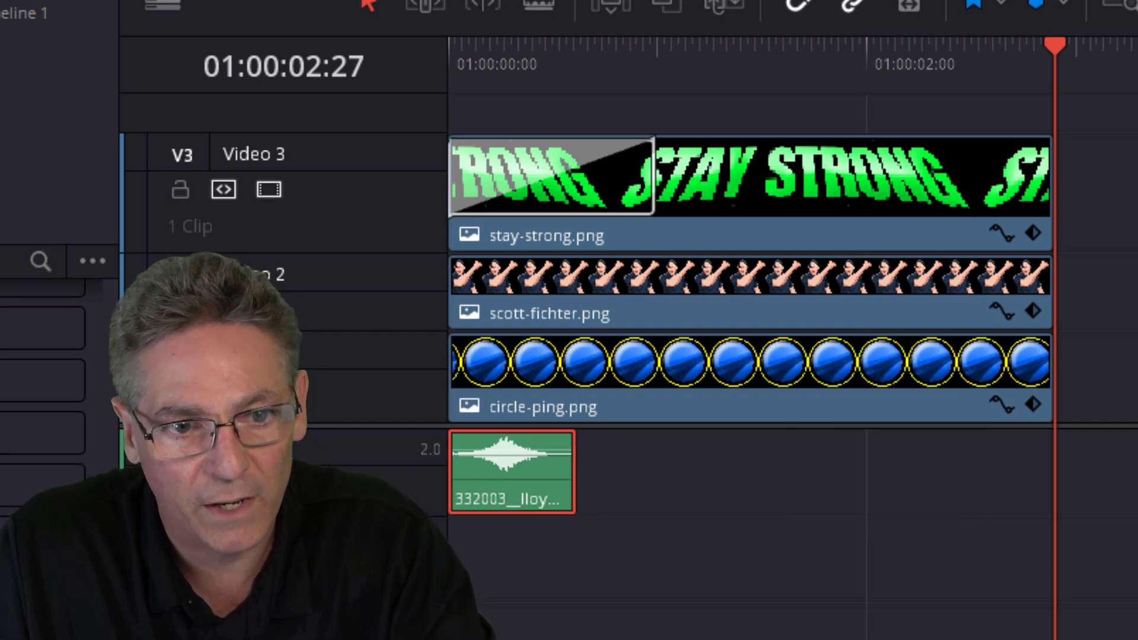
- Place a second 332003 whoosh on Audio 2 overlapping the first, and the 395019 sound on Audio 2 just before 01:00:02:00
drag(44, 326, 502, 559)
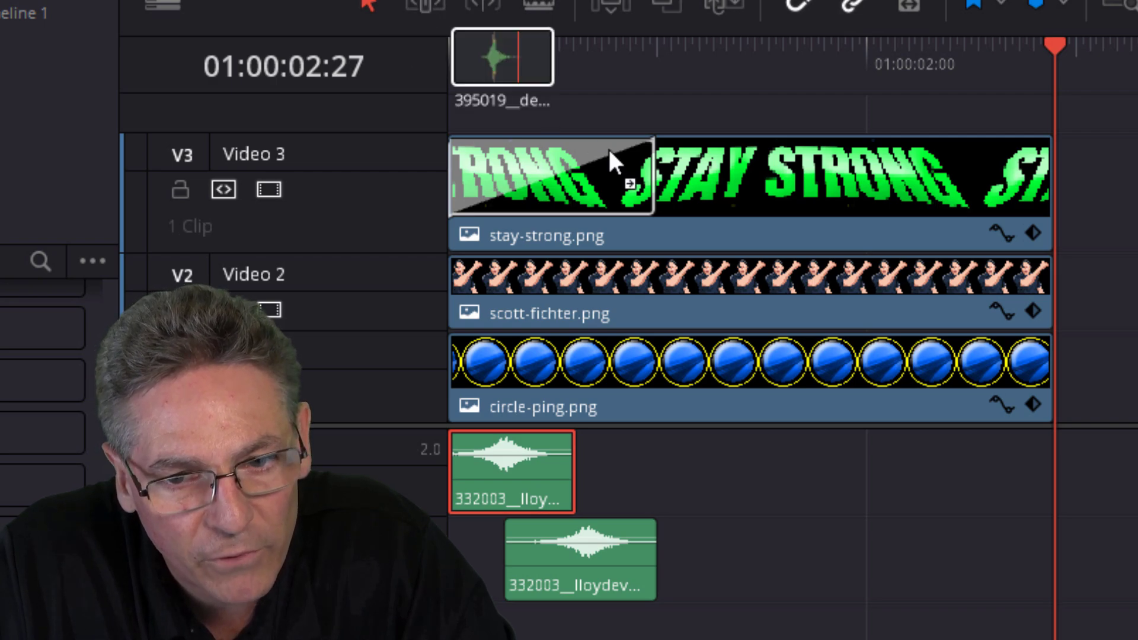
drag(609, 151, 848, 553)
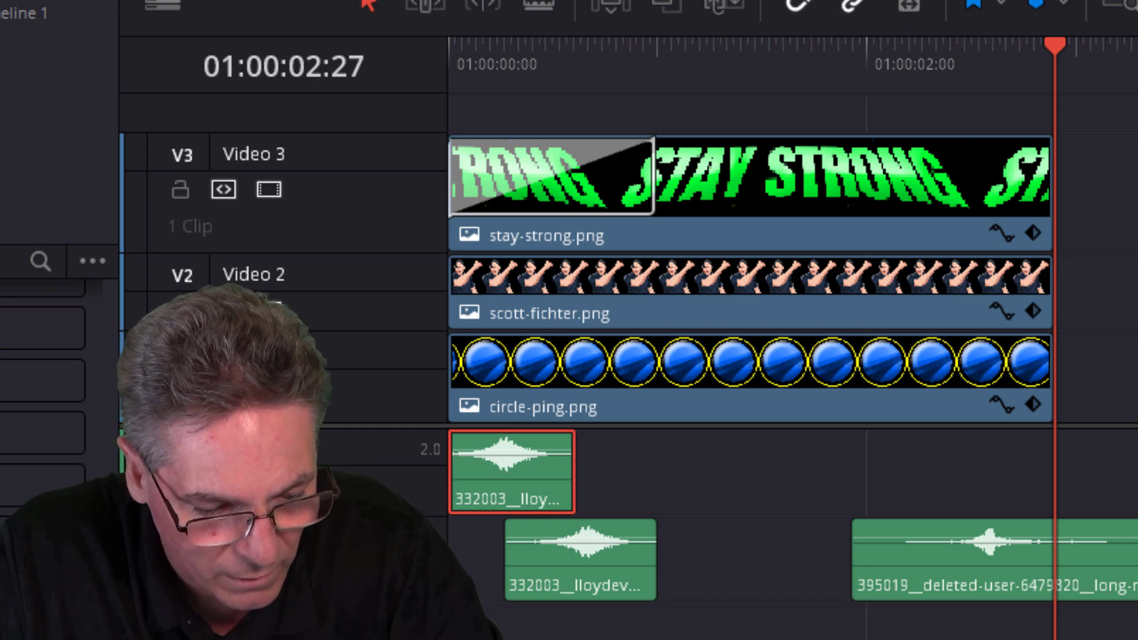
- Split the 395019 sound clip on Audio 2 at the end of the video clips and delete the part beyond it
key(b)
click(1057, 563)
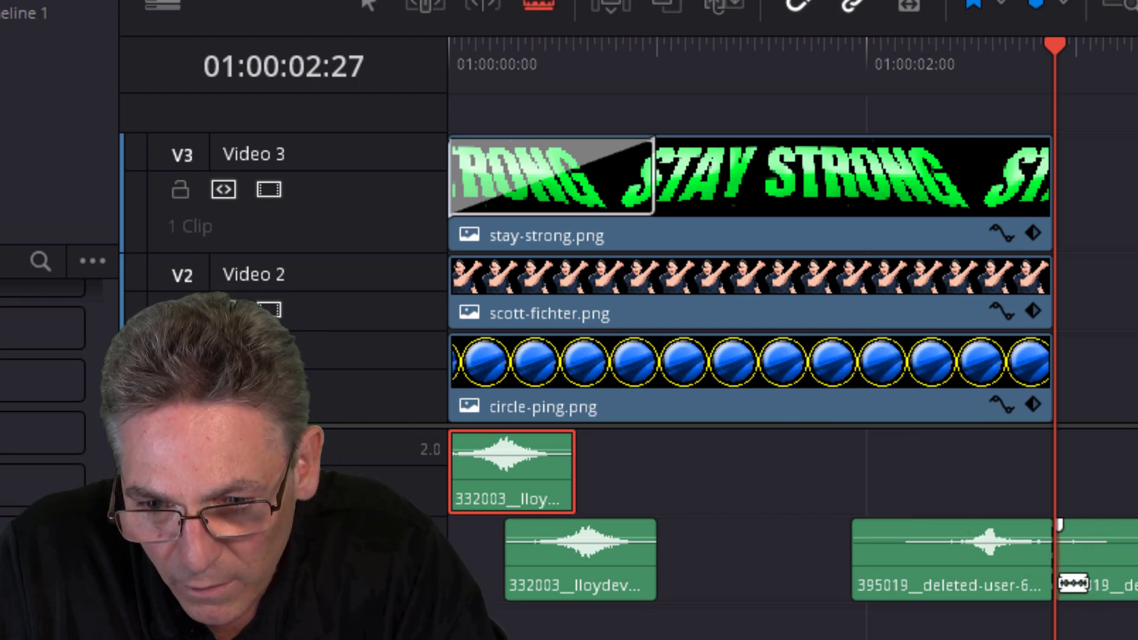
key(a)
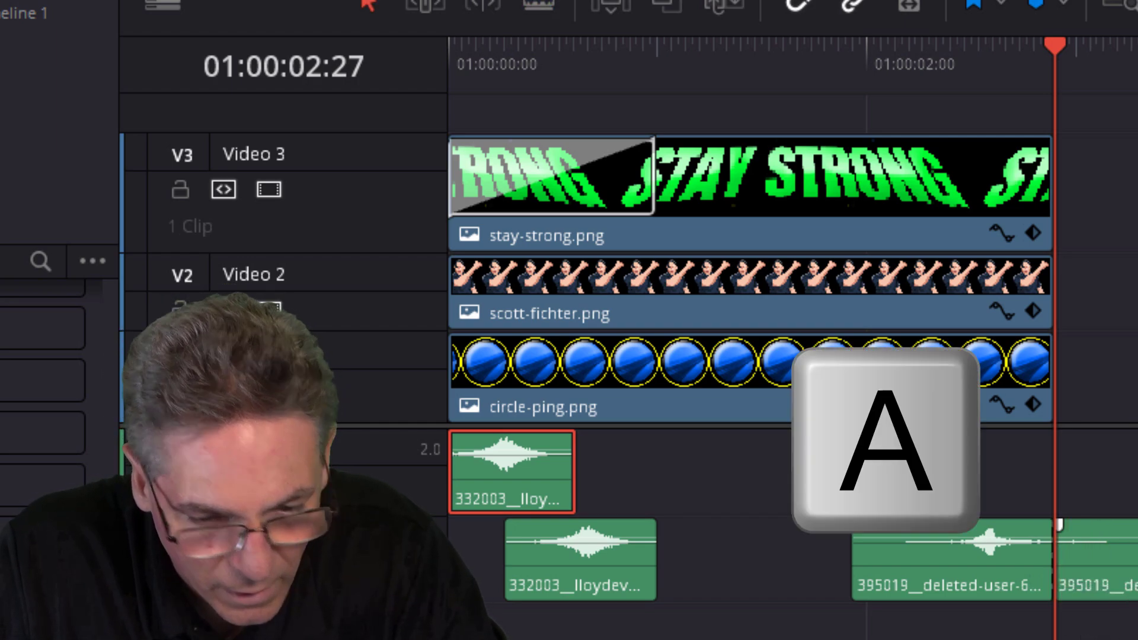
click(1070, 557)
key(BackSpace)
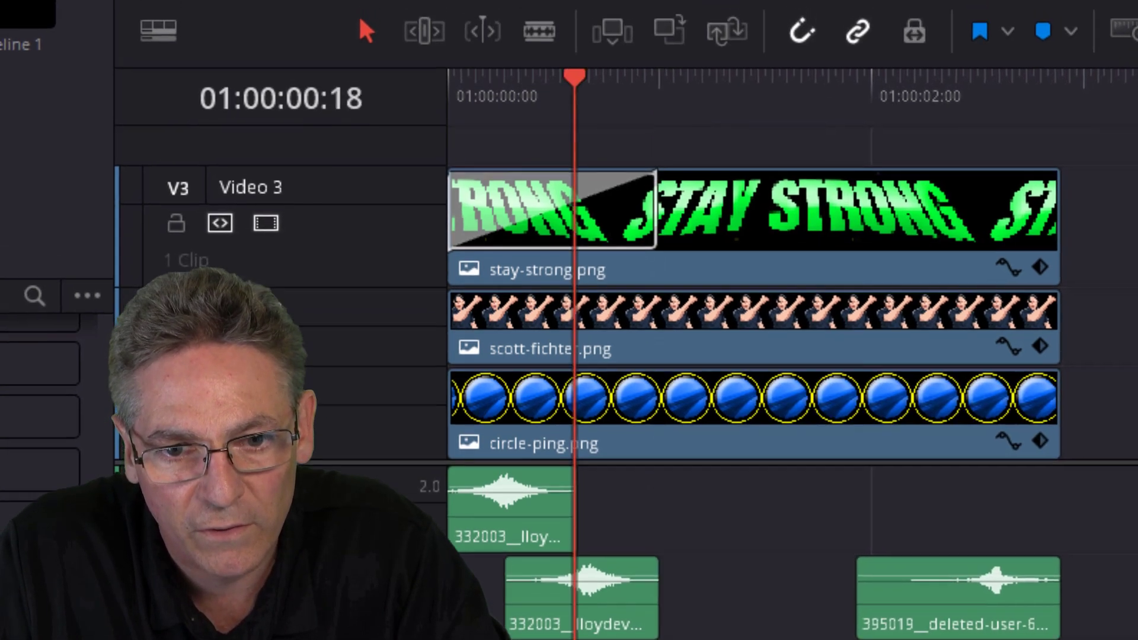
- Play the stinger from the beginning to review the sound effects, and select the two opening whoosh clips to point them out
click(453, 298)
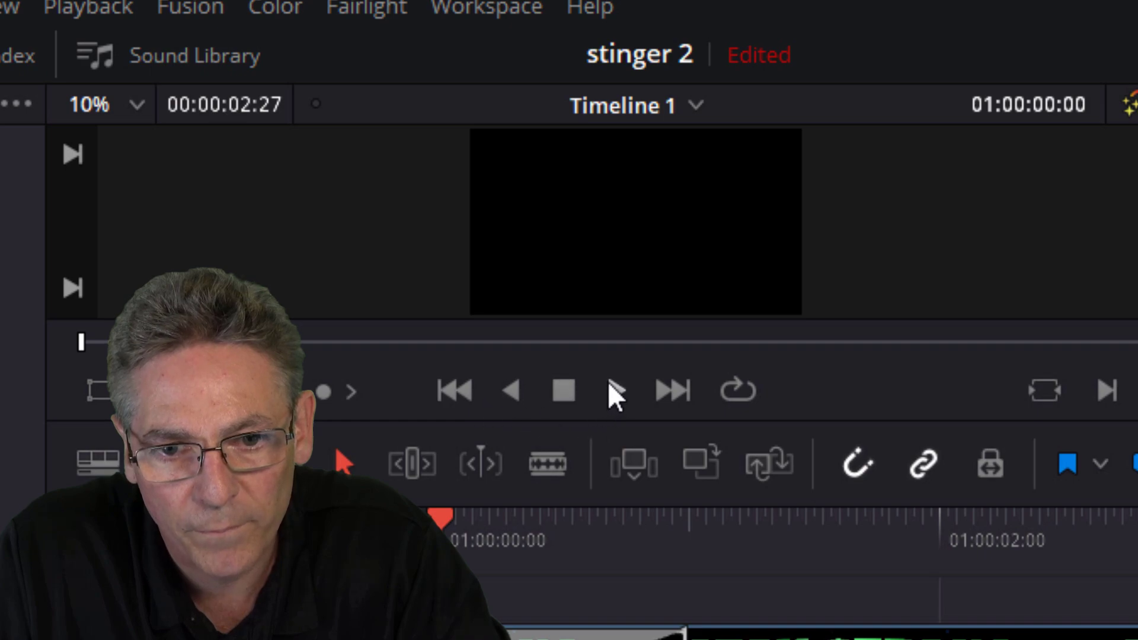
click(610, 386)
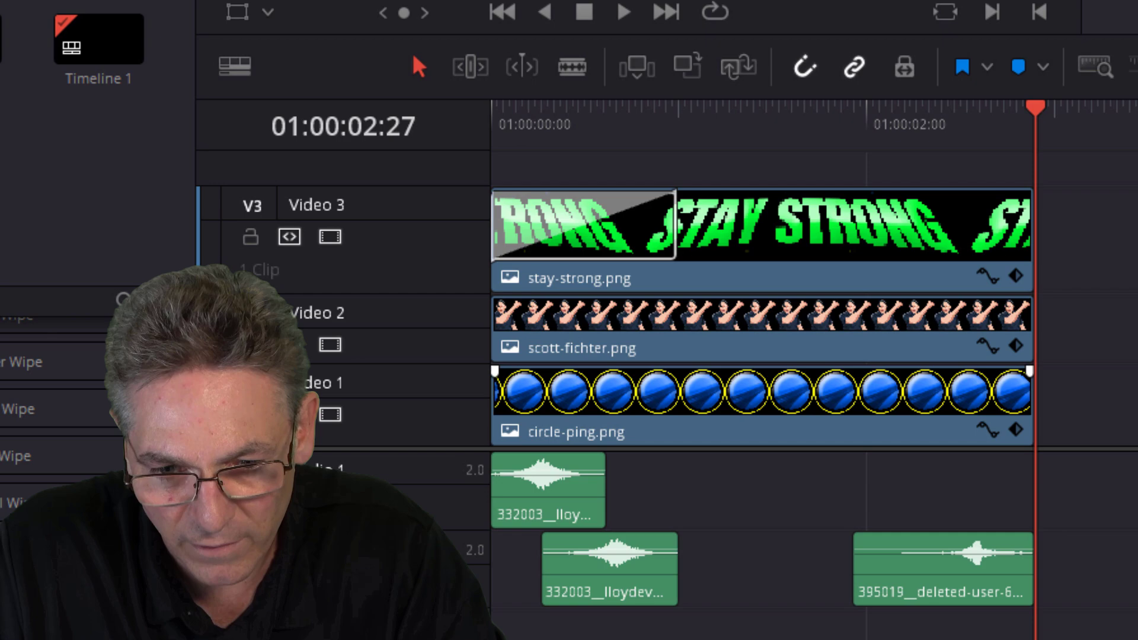
drag(714, 638, 544, 525)
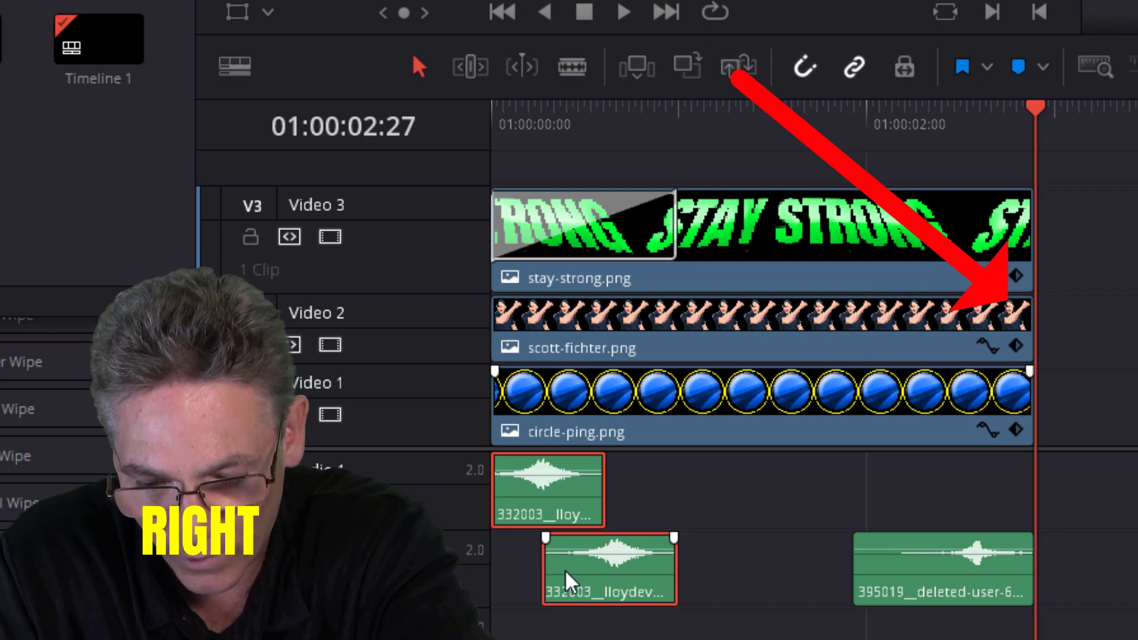
key(BackSpace)
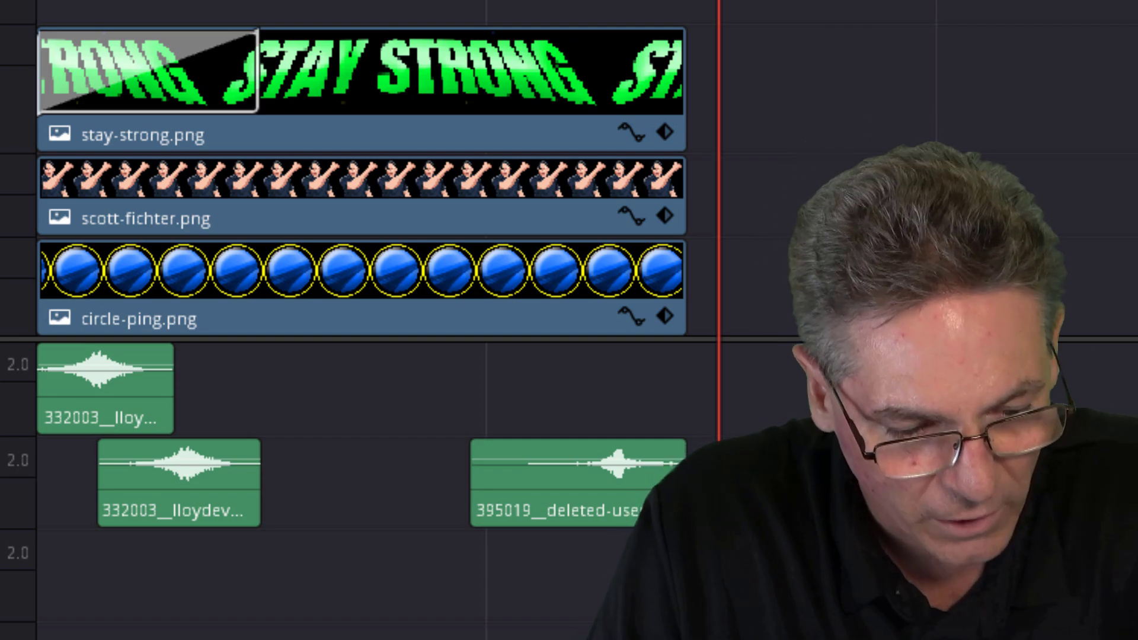
- Combine all video and audio clips on the timeline into a compound clip named Compound Clip 1
drag(1053, 611, 36, 26)
key(ctrl+a)
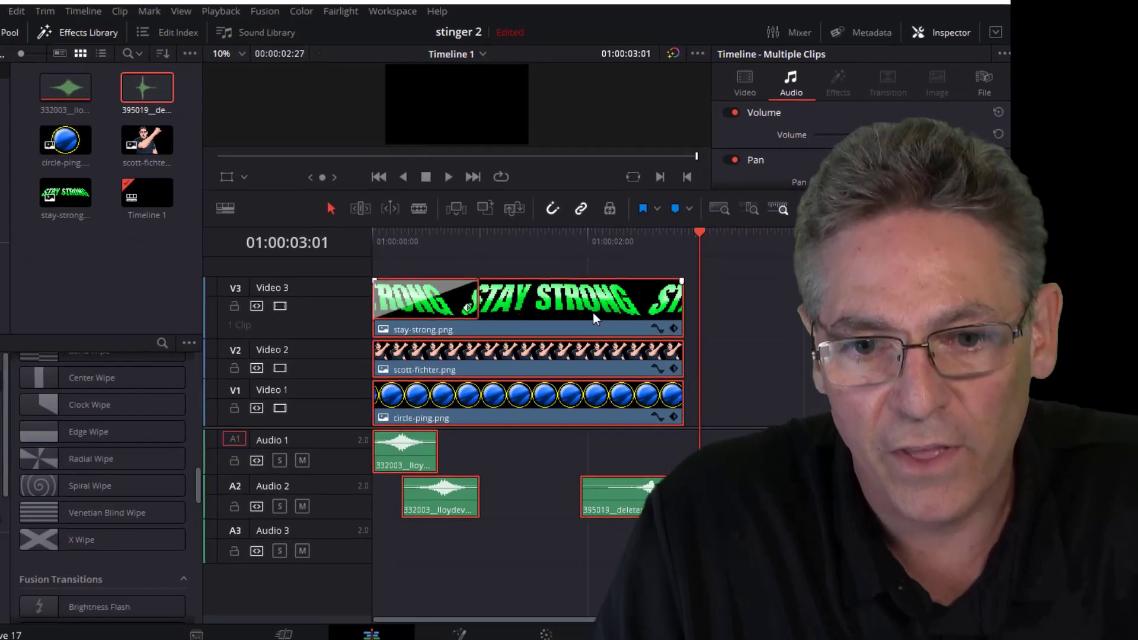
right_click(592, 312)
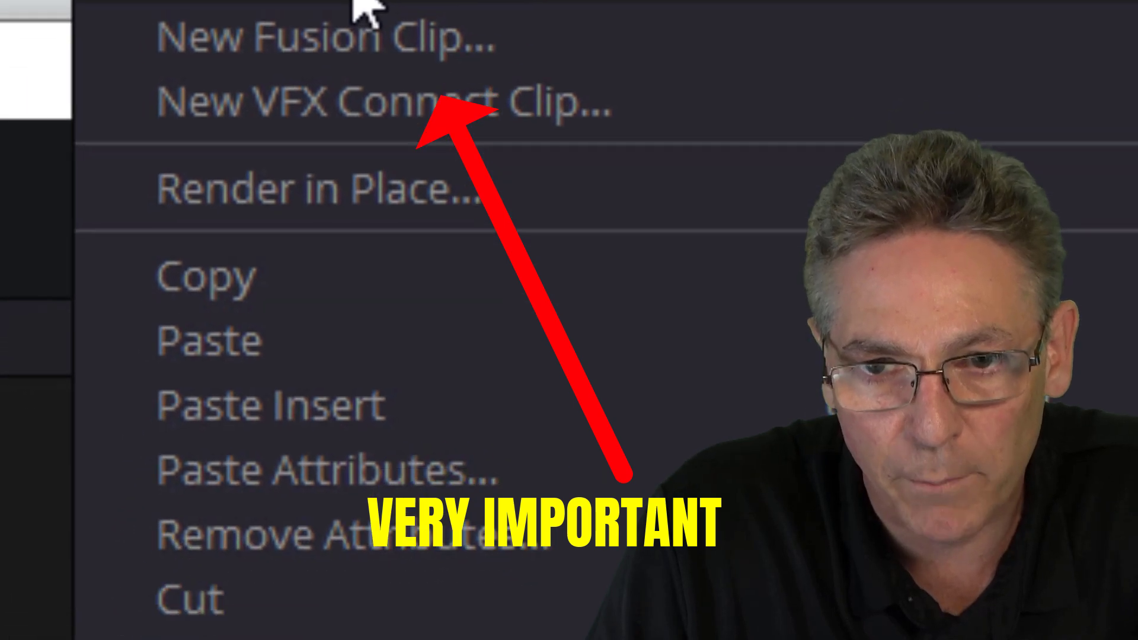
click(305, 60)
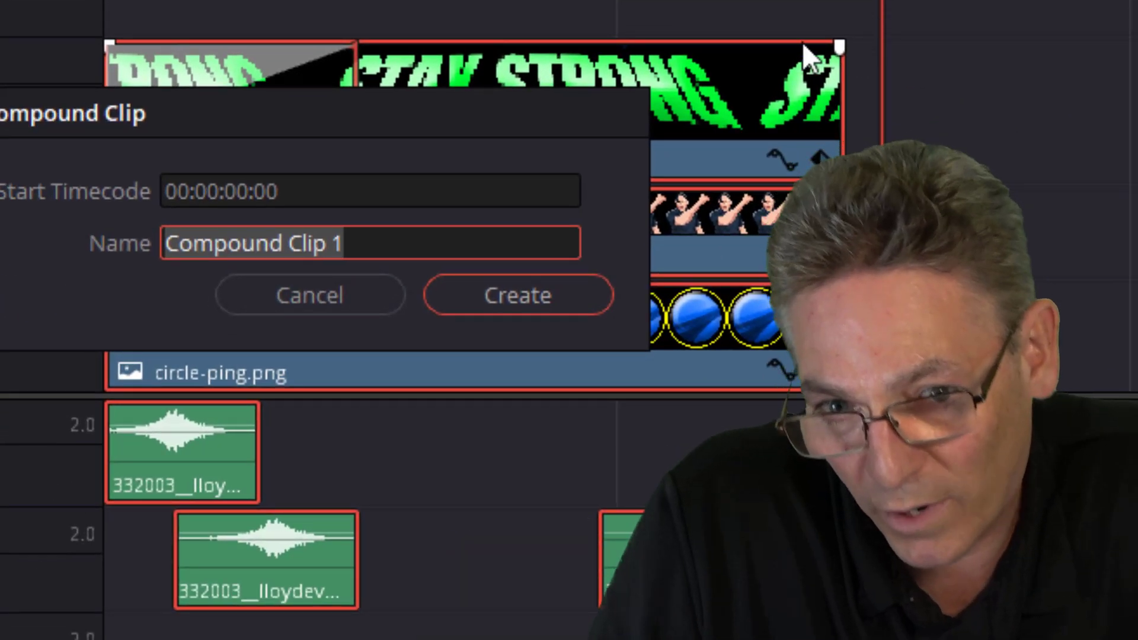
click(510, 296)
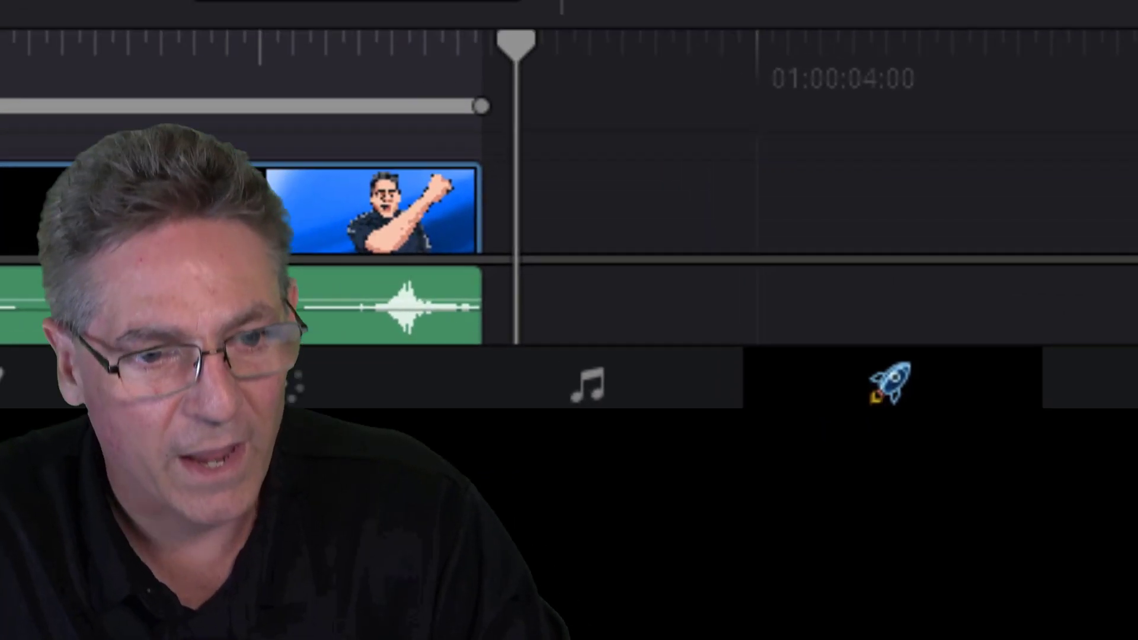
- Name the output file Stinger in the render settings for delivery
click(784, 314)
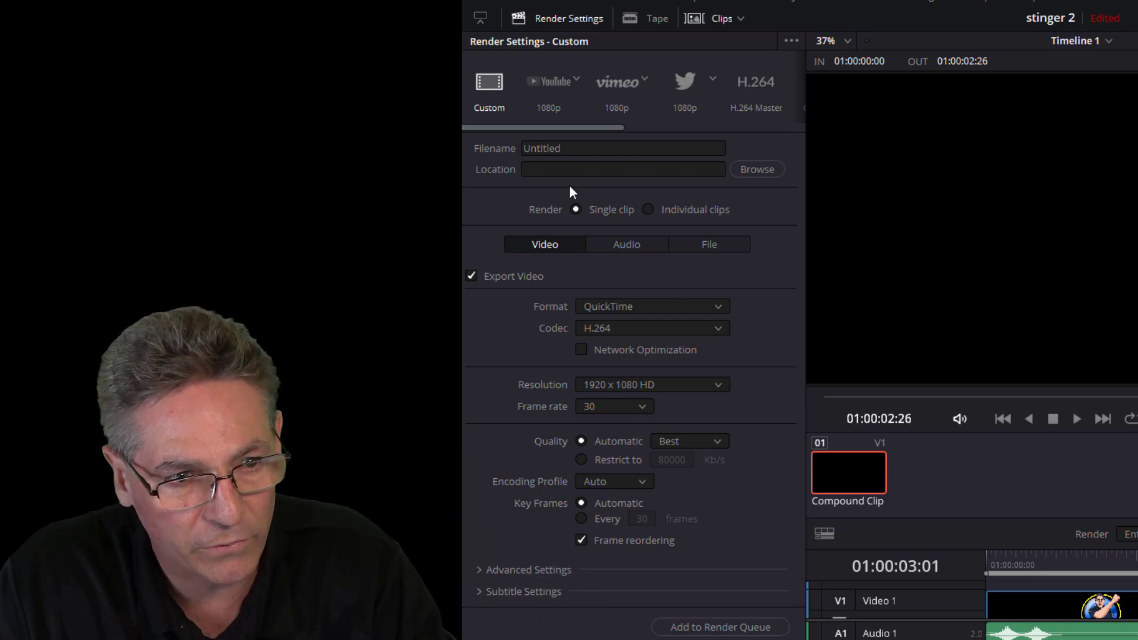
double_click(578, 149)
key(BackSpace)
text(Sti)
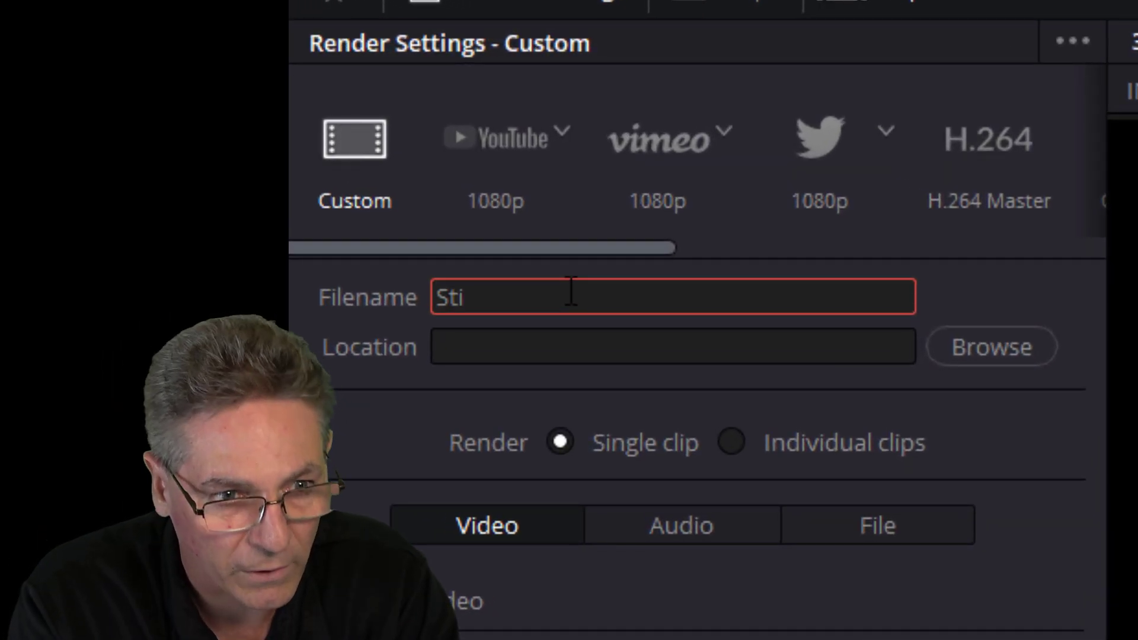
text(nger)
- Set the render location to the Downloads folder and render the timeline as individual clips
click(953, 347)
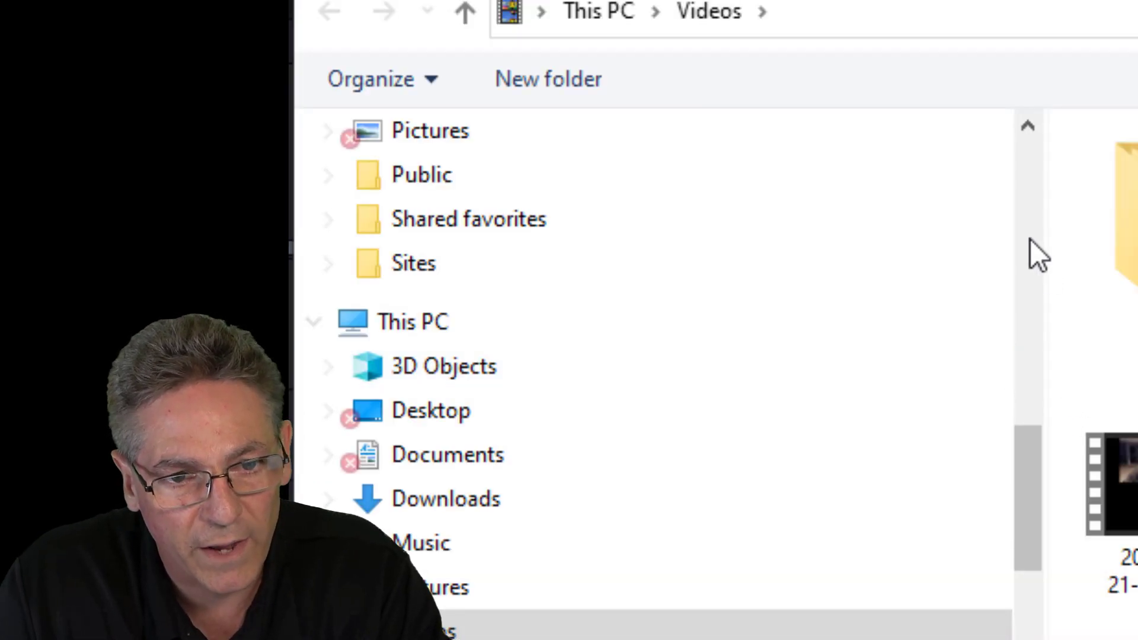
click(1030, 239)
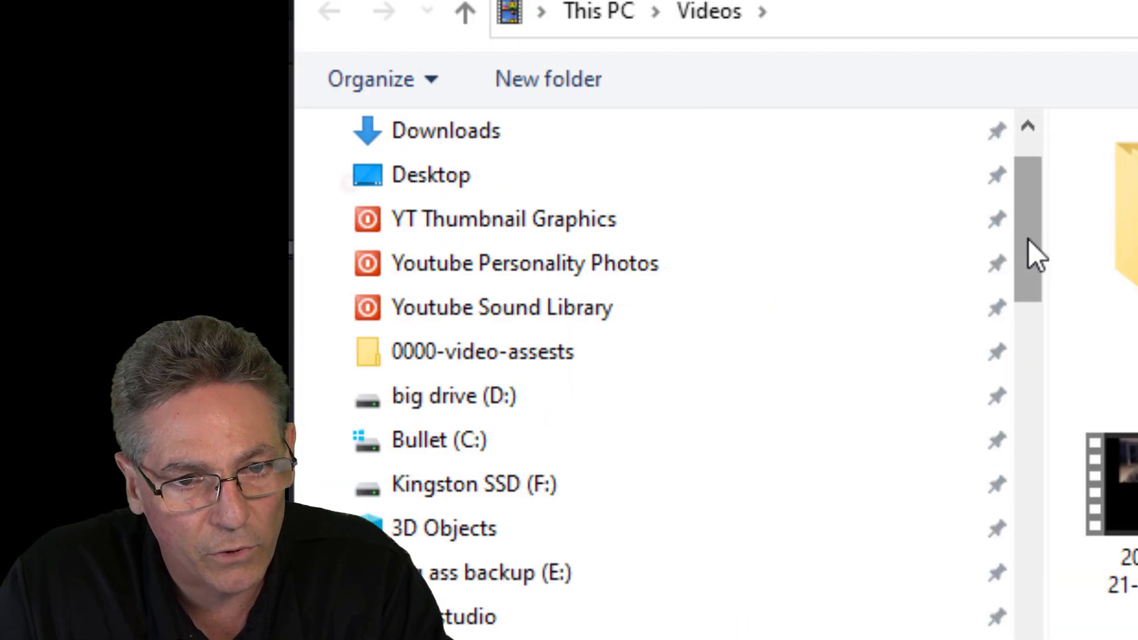
click(545, 135)
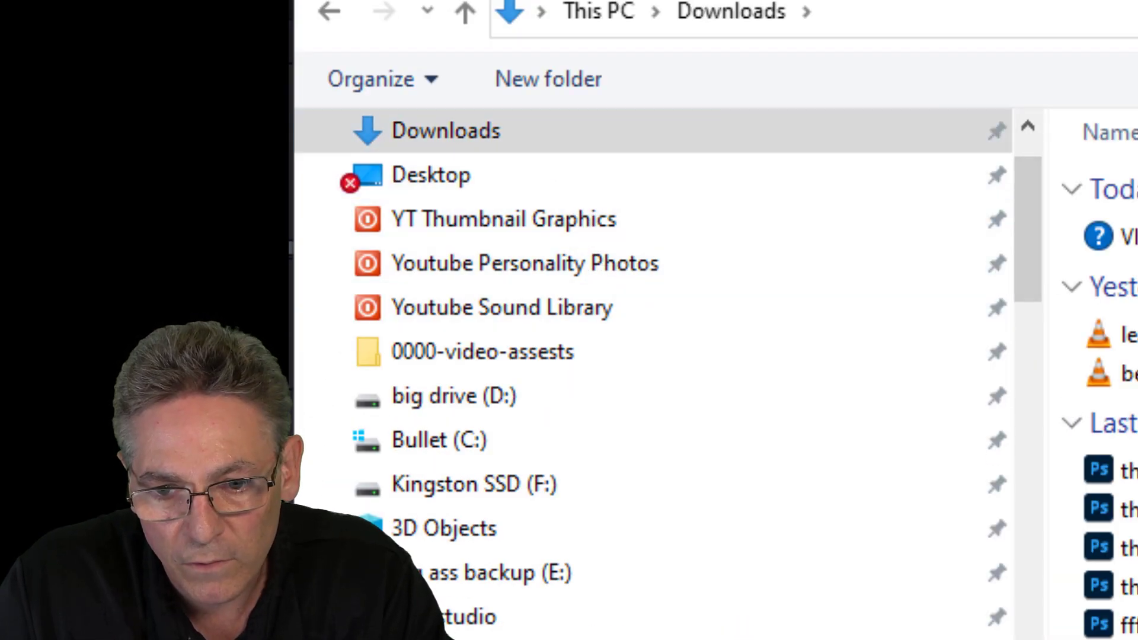
key(Return)
click(731, 442)
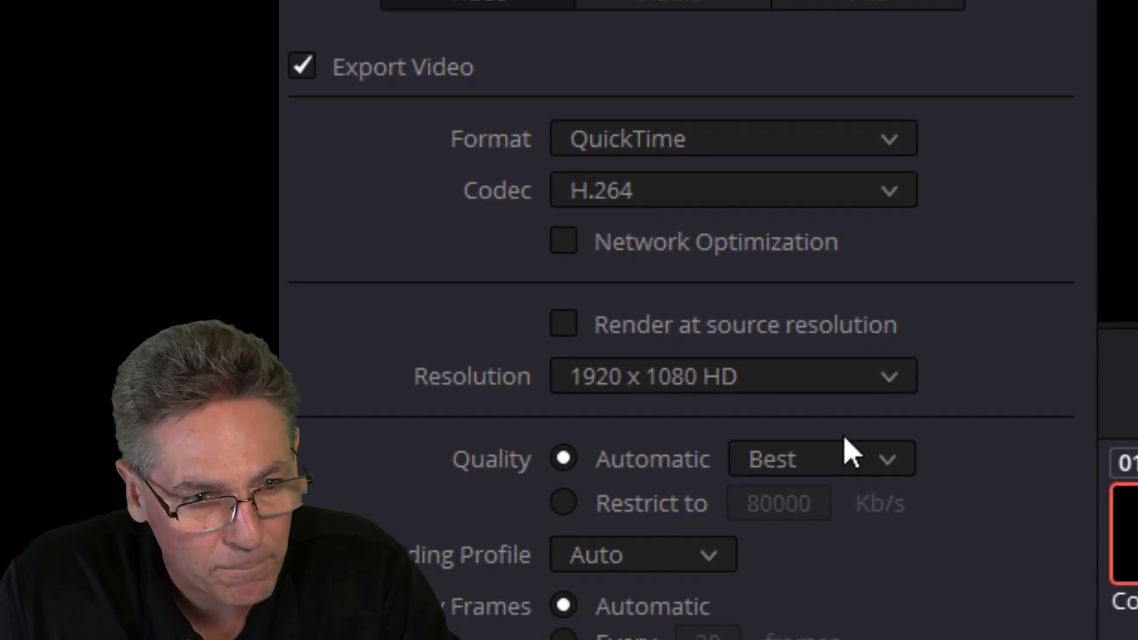
- Set the QuickTime export's codec to GoPro CineForm and its type to RGB 16-bit
click(635, 155)
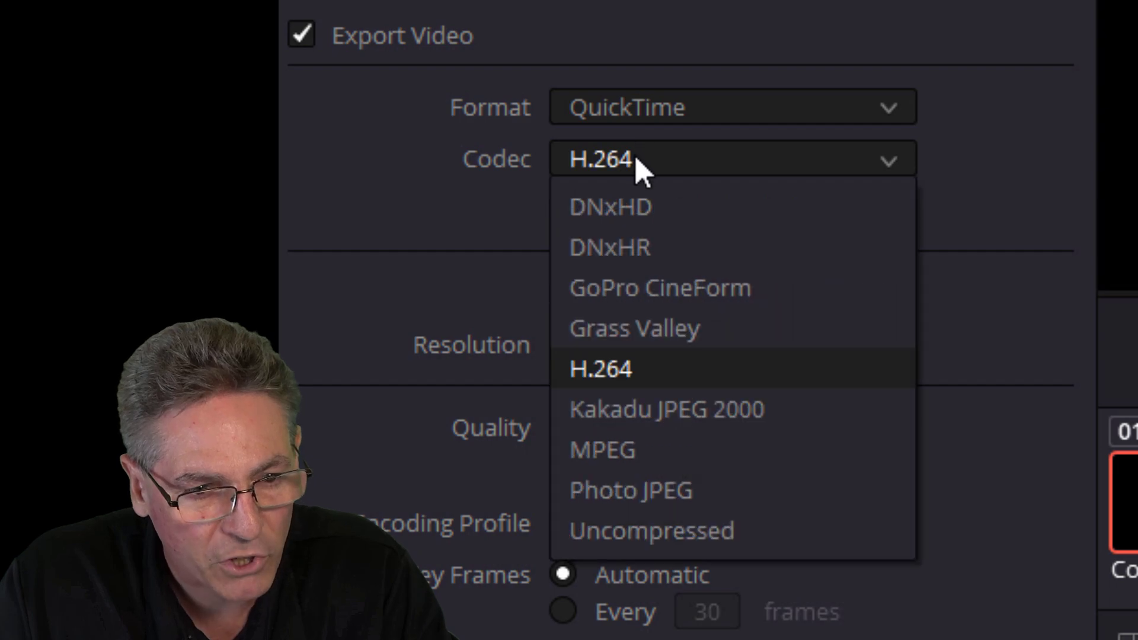
click(750, 290)
click(686, 214)
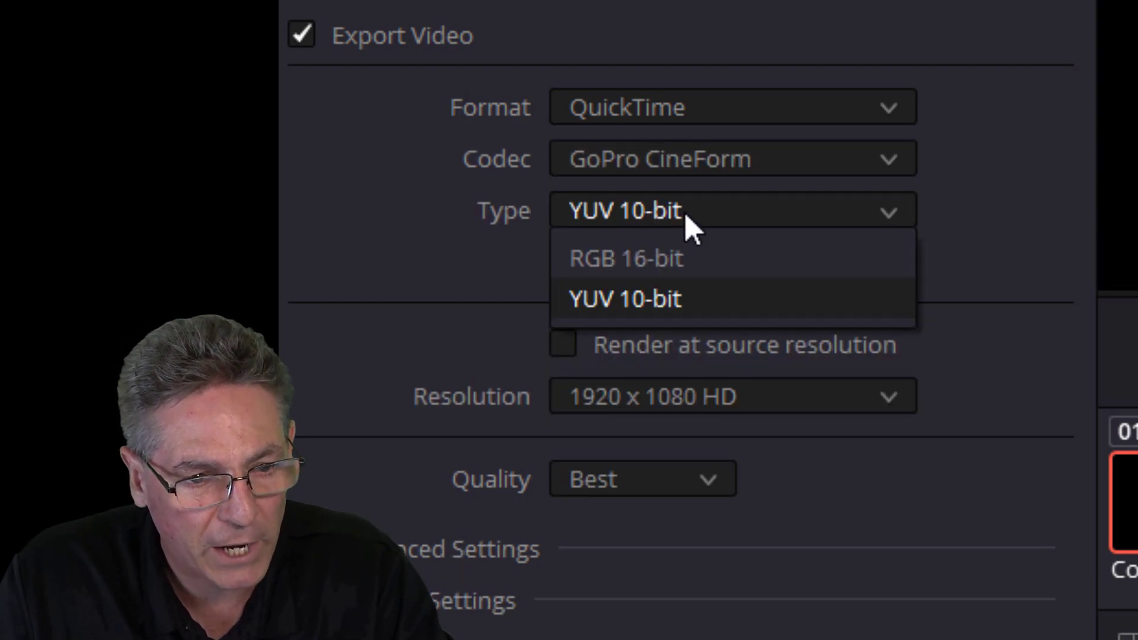
click(695, 258)
- Enable alpha export with the Straight alpha mode and choose Best as the render quality
click(620, 448)
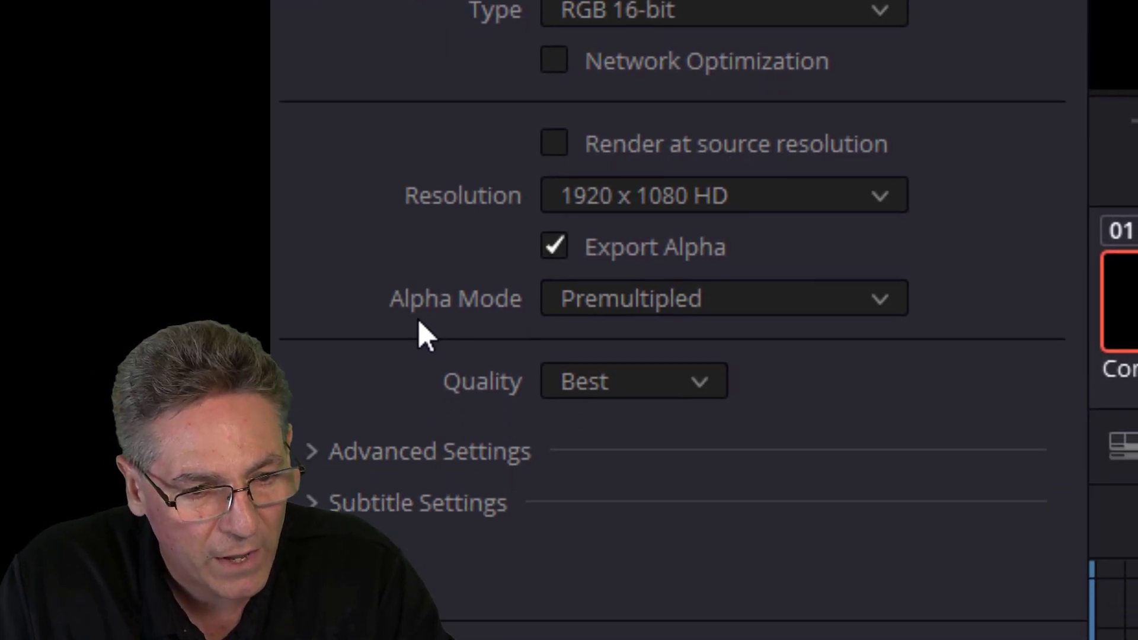
click(717, 506)
click(643, 156)
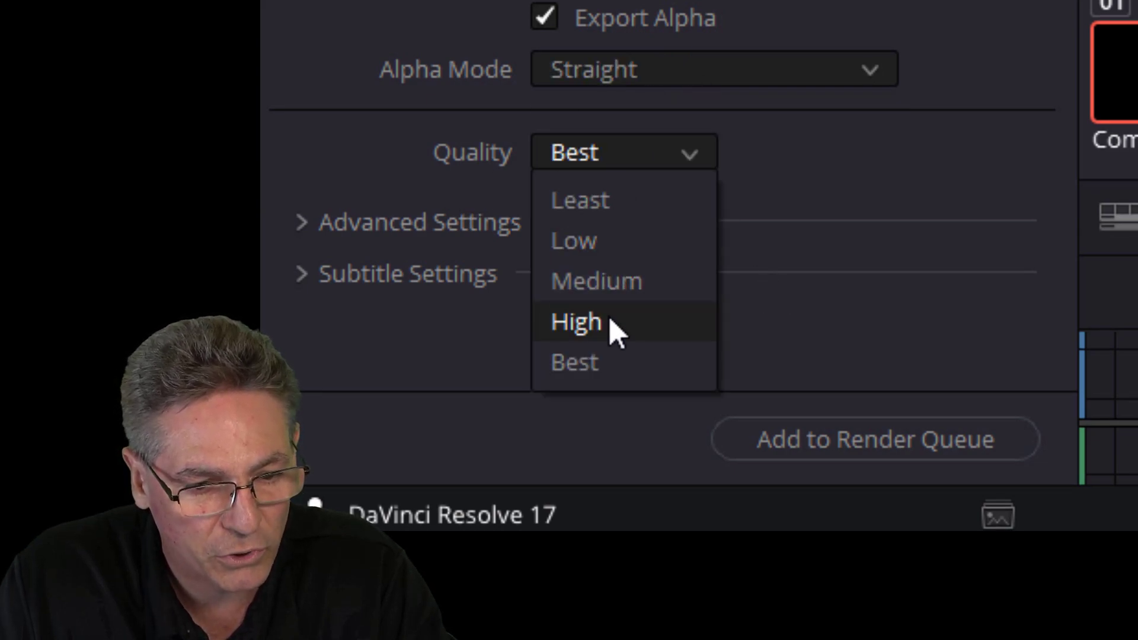
click(616, 362)
- Set the export's data levels to Full in the advanced settings and render the timeline through the render queue
click(350, 224)
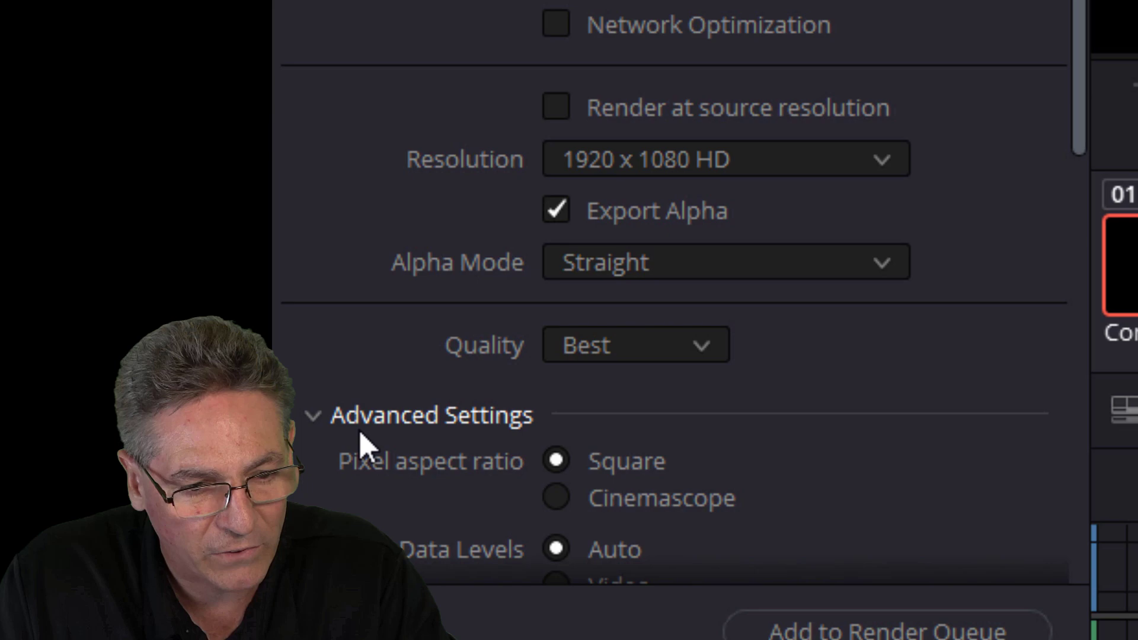
scroll(805, 440, down, 5)
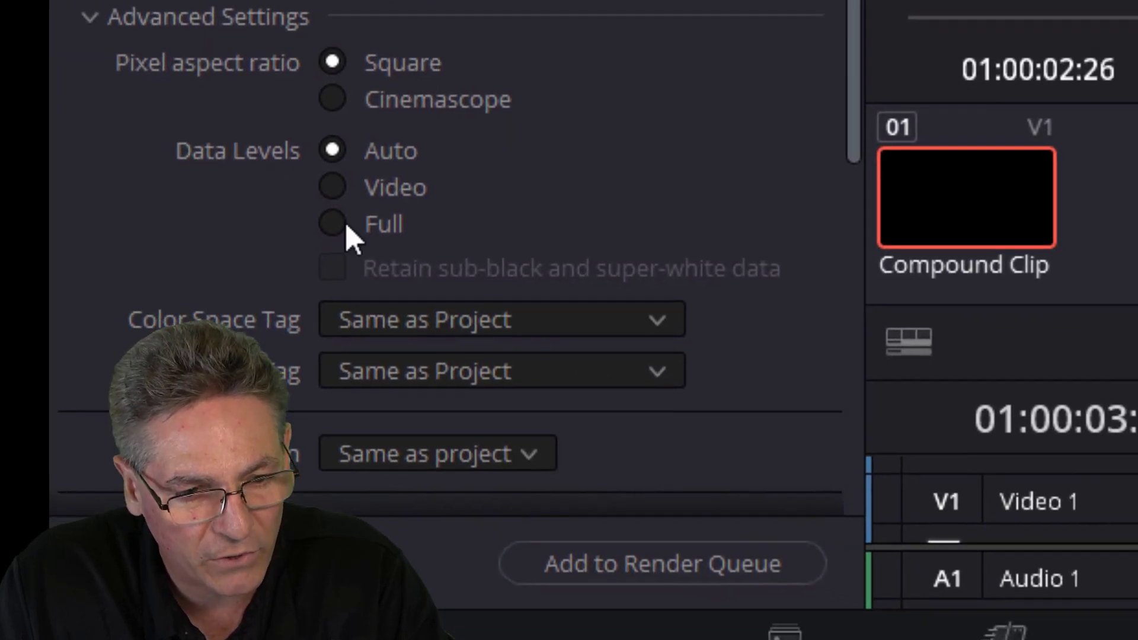
click(283, 209)
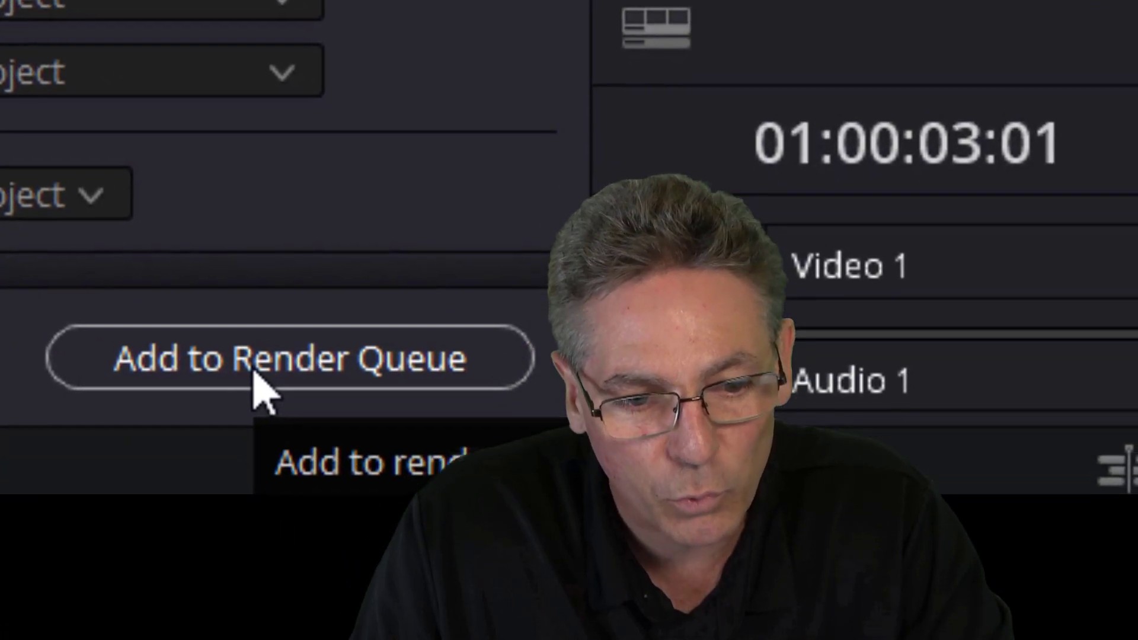
click(491, 513)
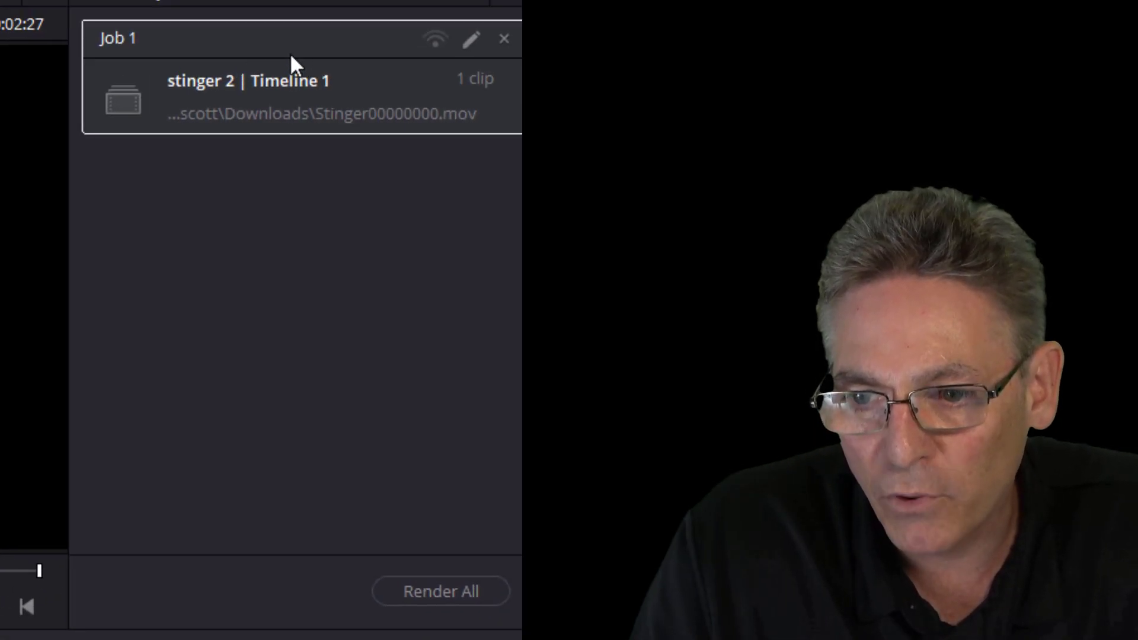
click(402, 595)
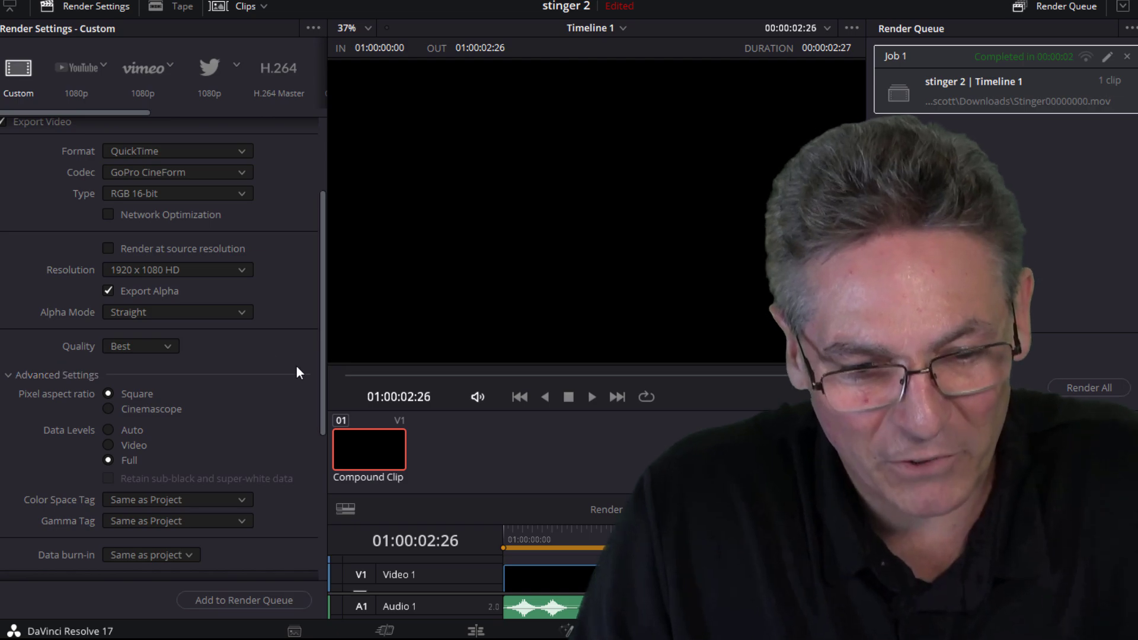
- Switch to OBS Studio and add Stinger00000000.mov as a source in the Blue Swirl scene
key(alt+Tab)
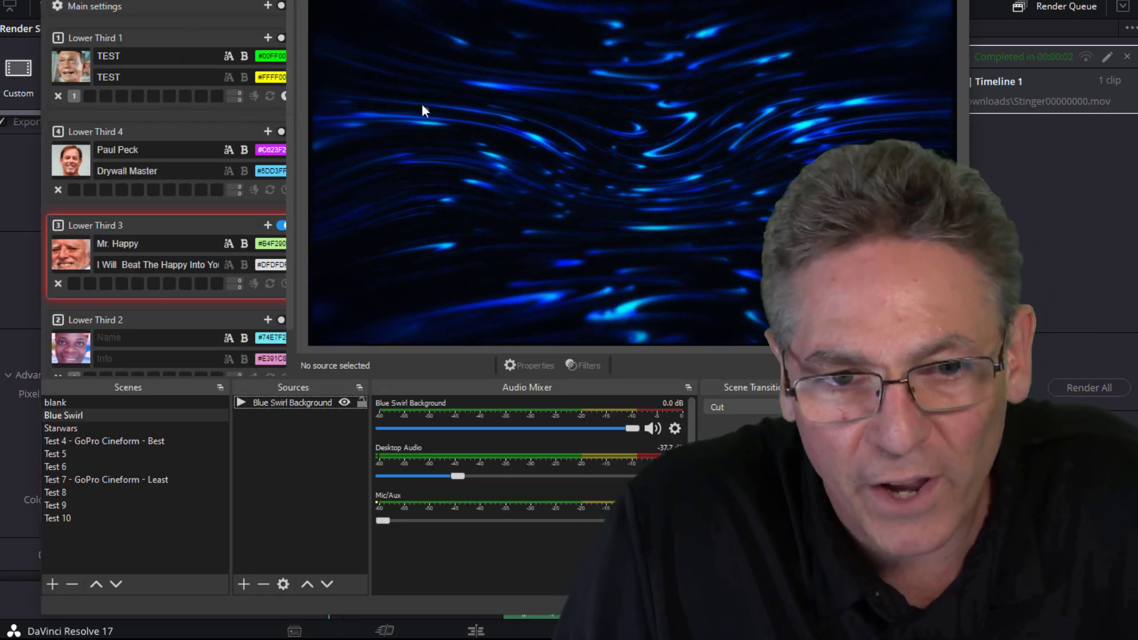
drag(421, 111, 619, 143)
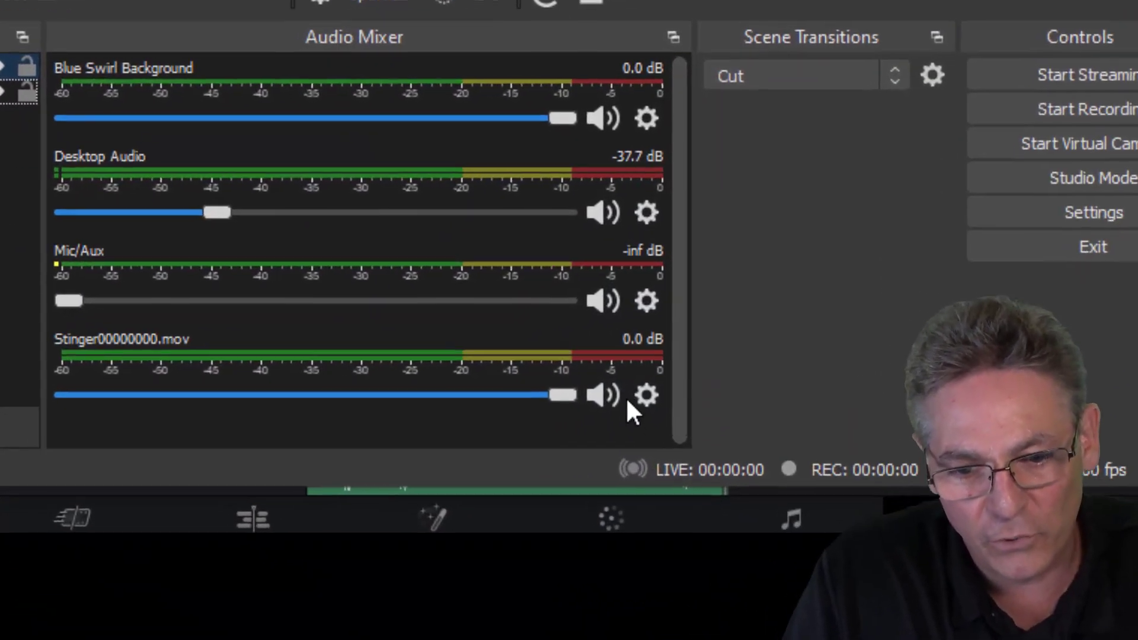
- Set the Stinger00000000.mov source's audio monitoring to Monitor and Output and lower its volume to about -7.3 dB
click(645, 395)
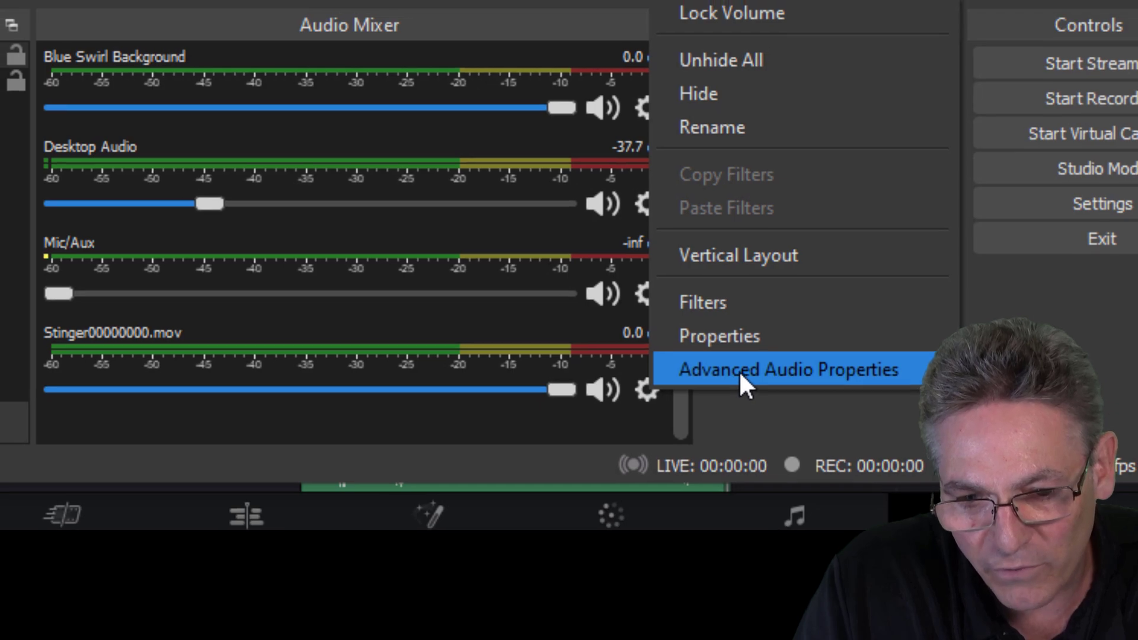
click(738, 369)
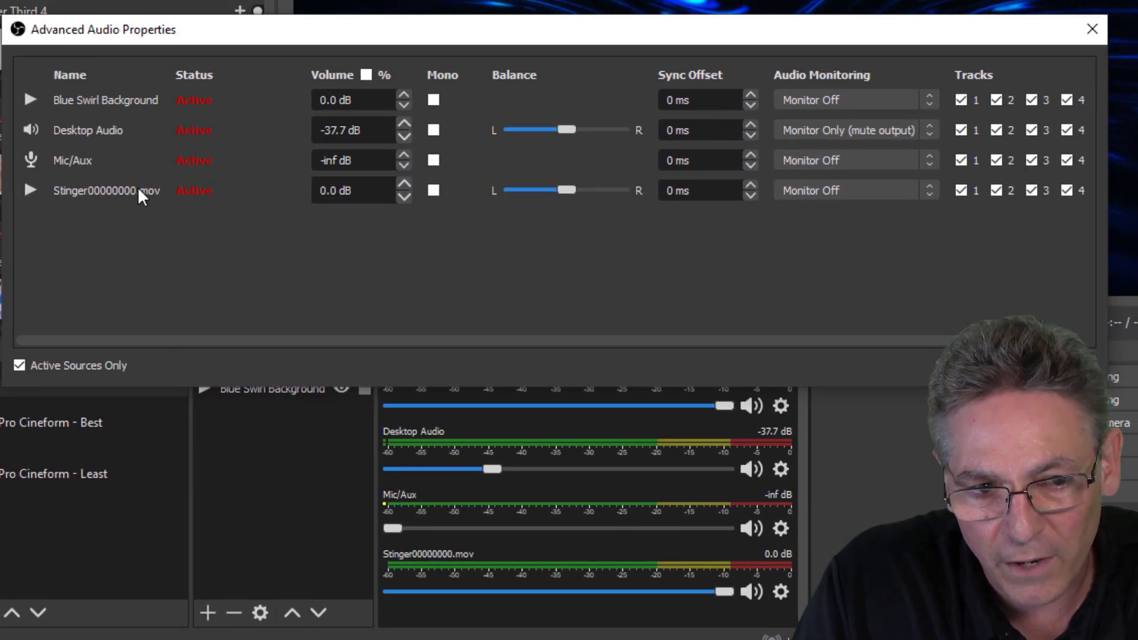
click(837, 190)
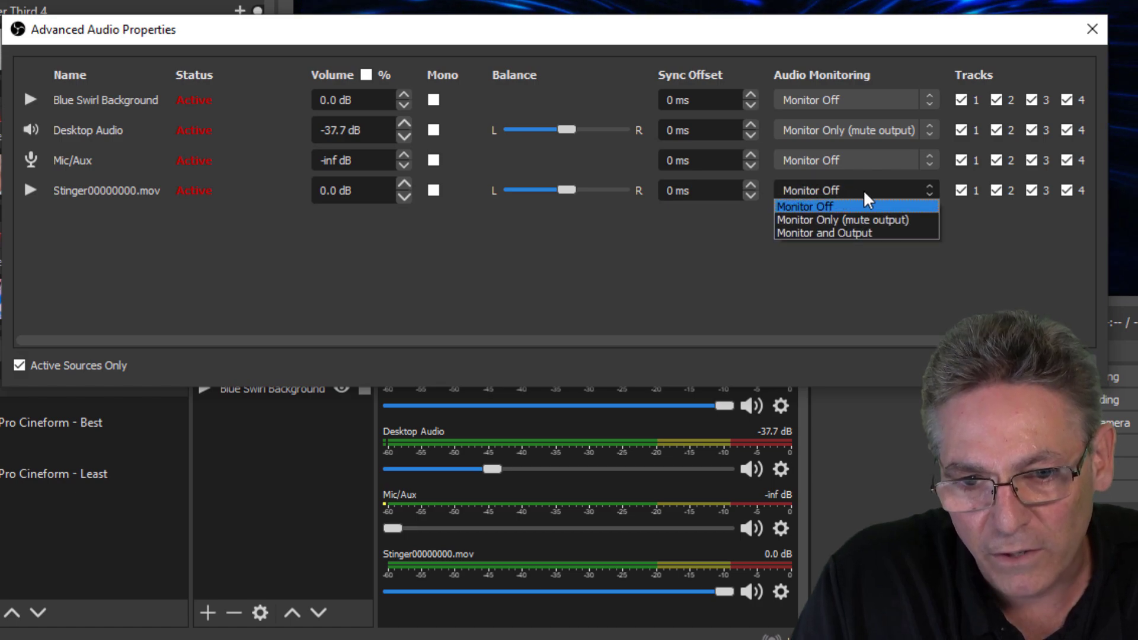
click(880, 233)
key(Escape)
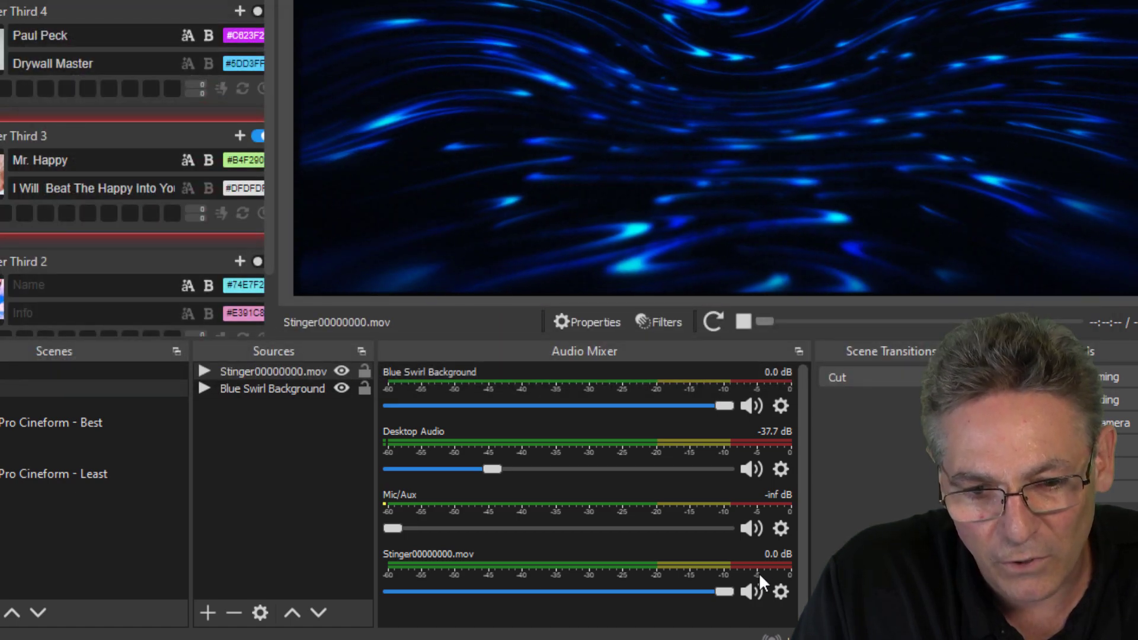
drag(721, 590, 634, 599)
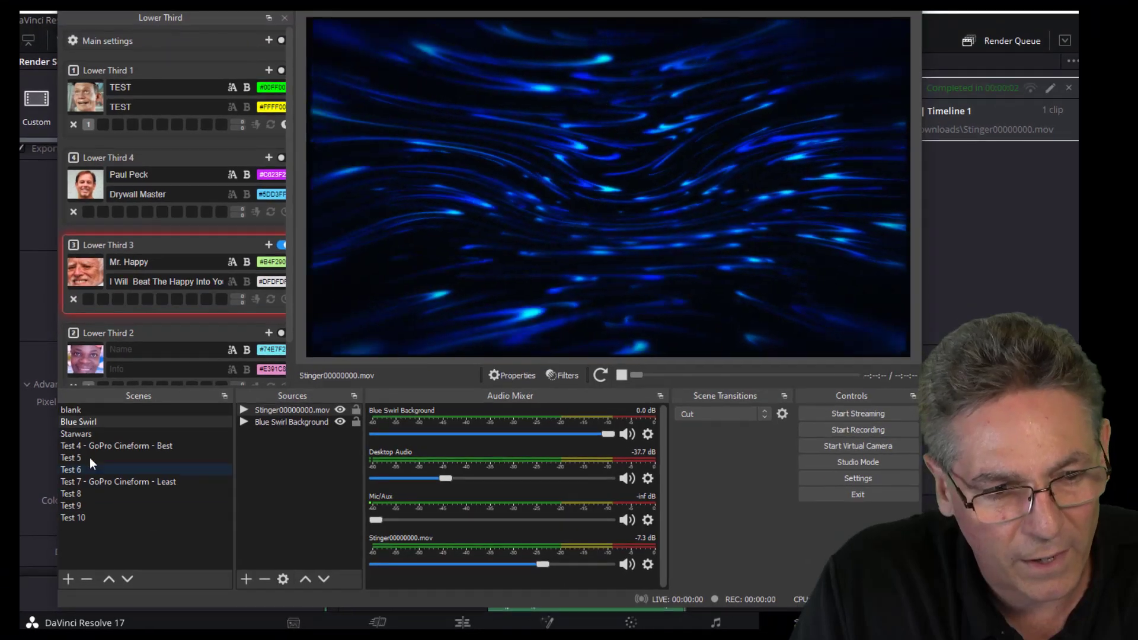
- Add a Stinger scene transition, naming it with the owner's first name in possessive form followed by Stinger
click(83, 423)
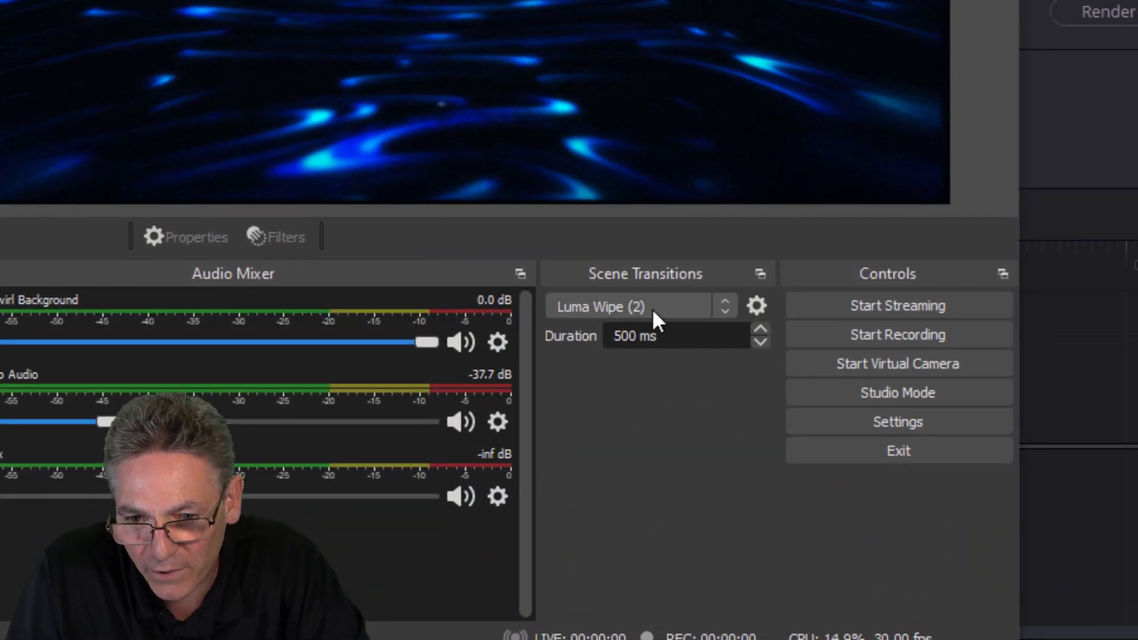
click(686, 348)
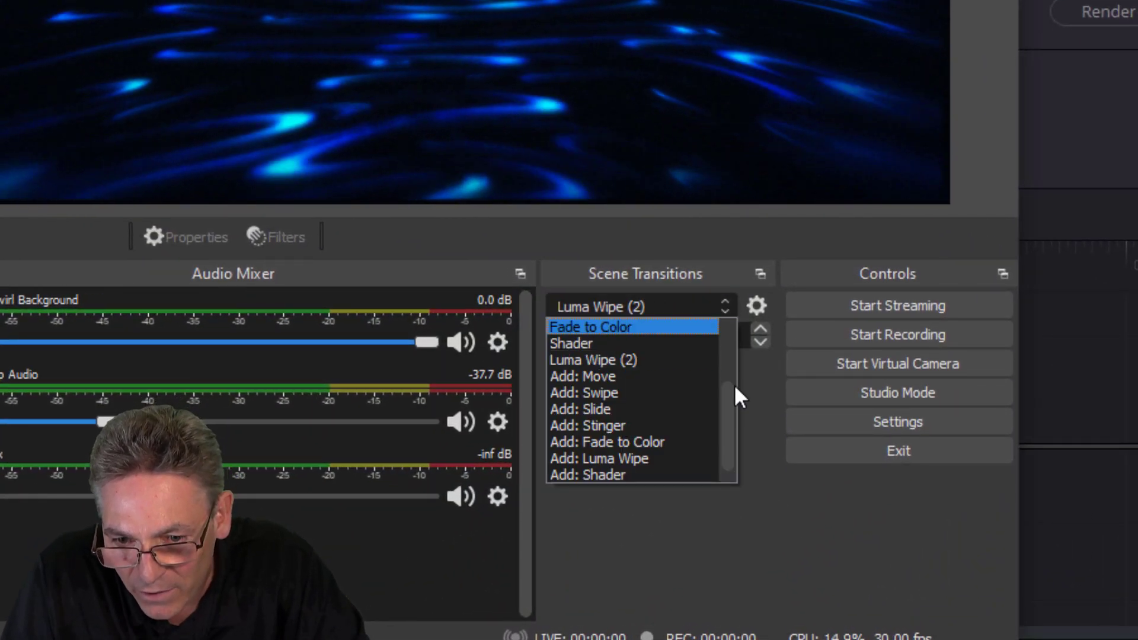
scroll(751, 376, down, 1)
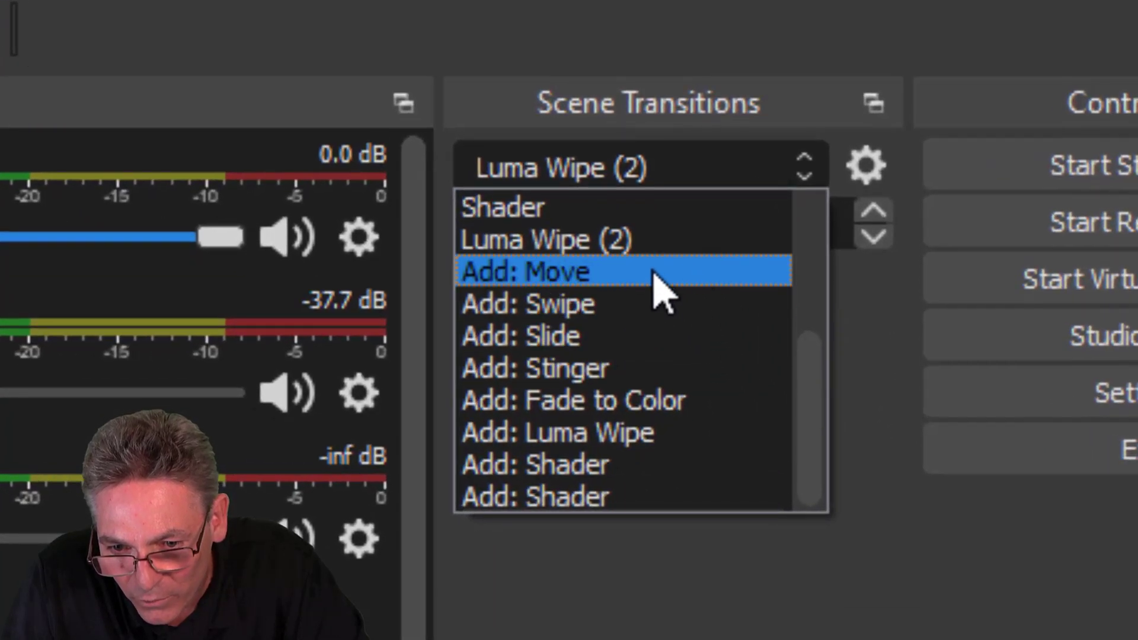
click(650, 372)
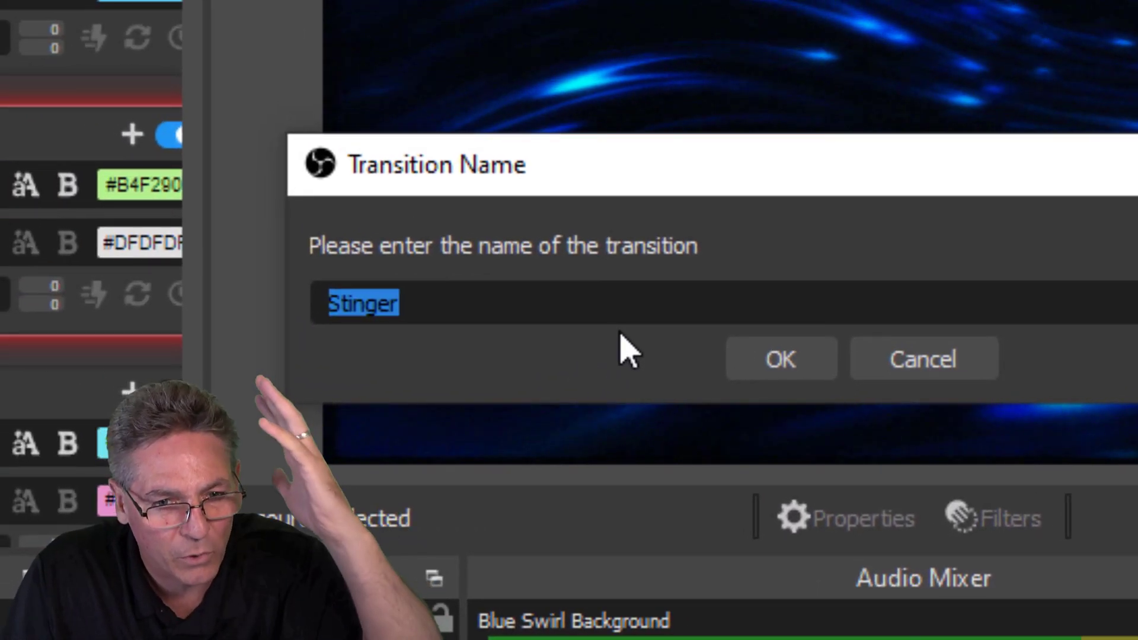
click(506, 302)
double_click(480, 297)
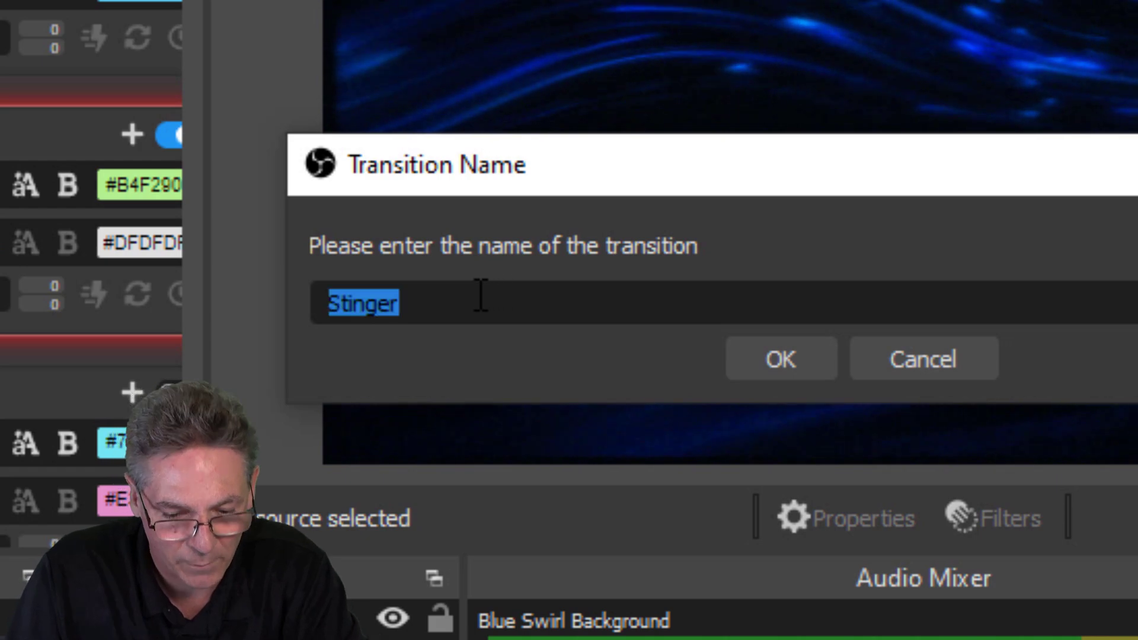
text(Scott's Stinger)
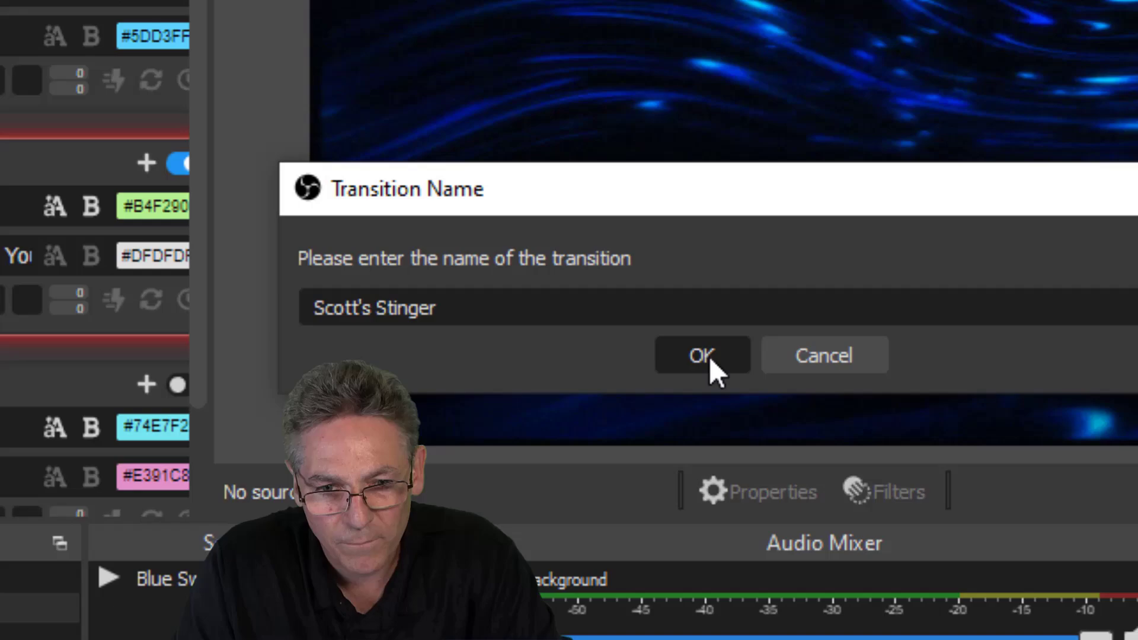
click(781, 358)
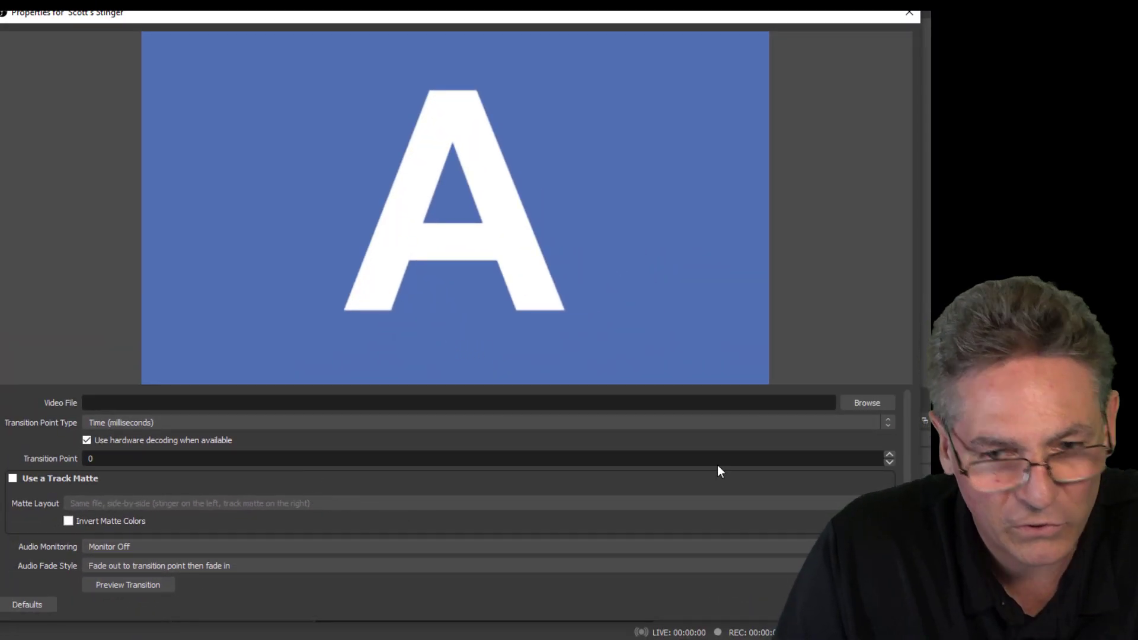
- Load Stinger00000000.mov from Downloads as the transition's video file and set the transition point type to Frame
click(859, 403)
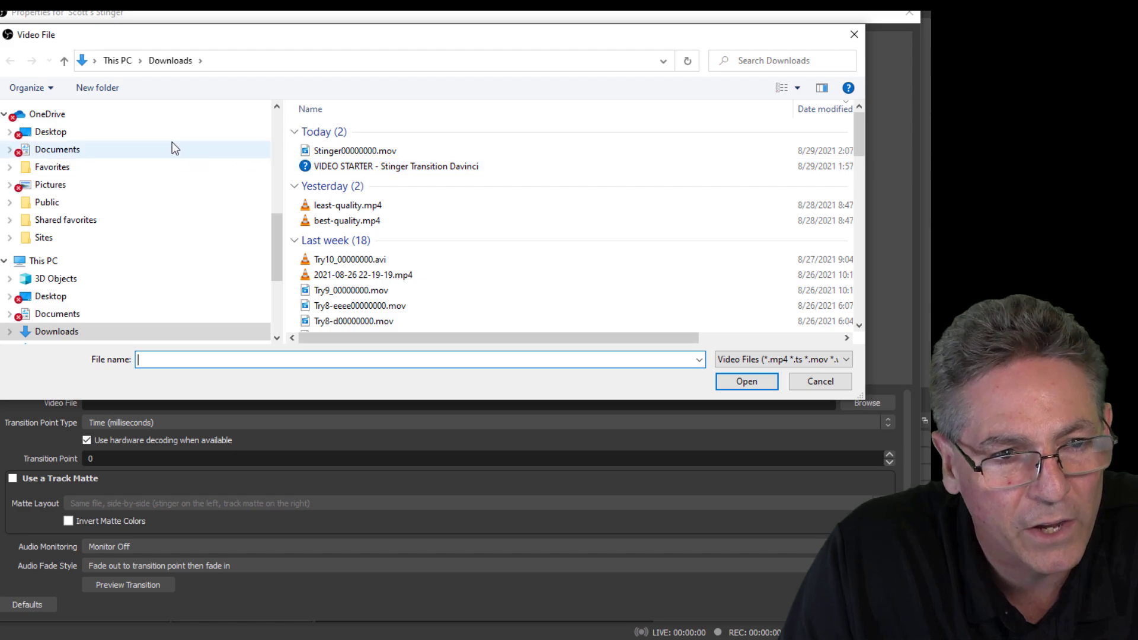
click(746, 381)
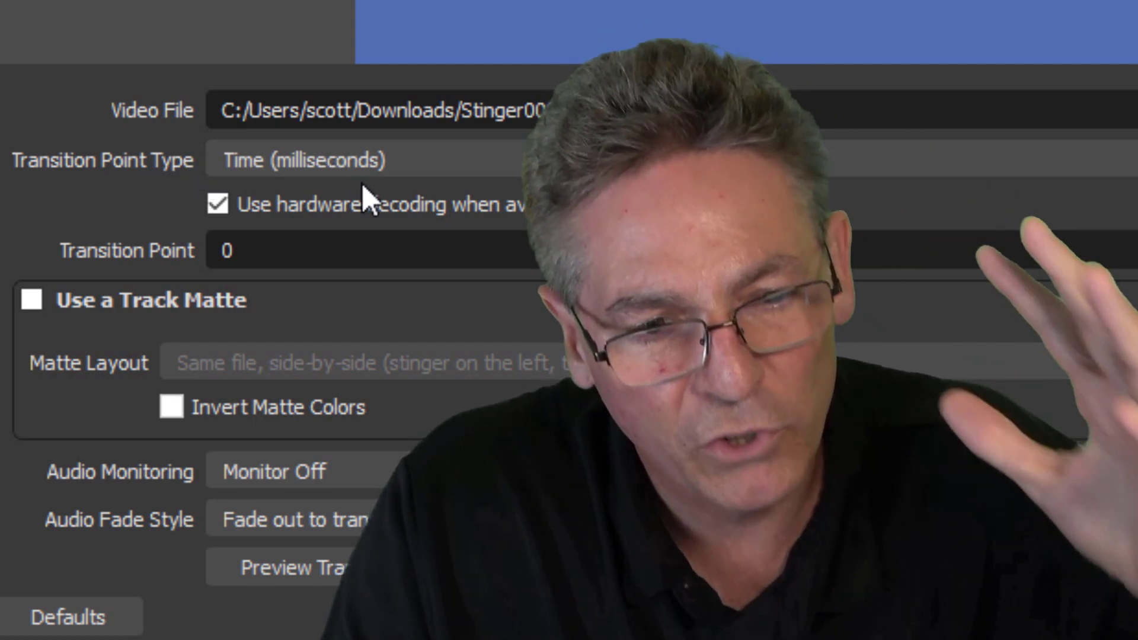
click(367, 161)
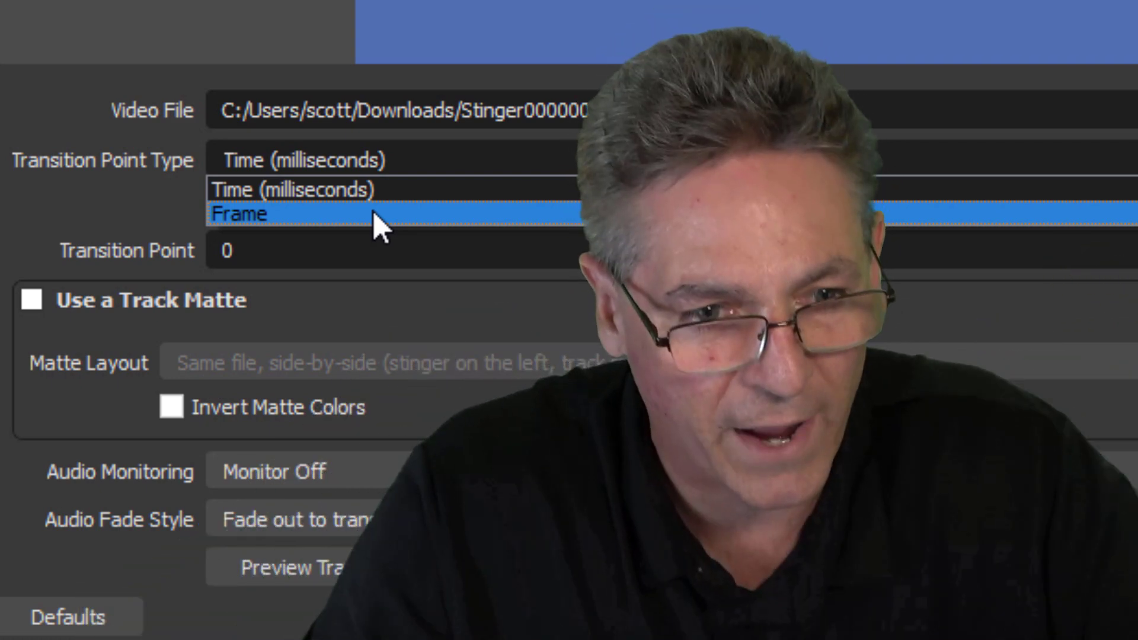
click(372, 212)
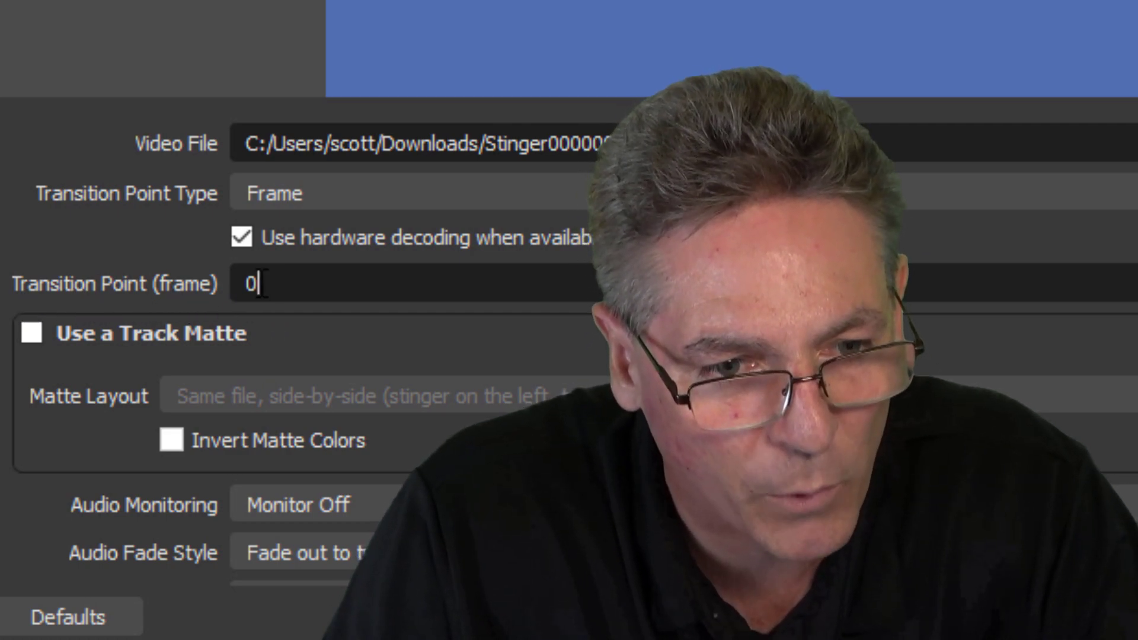
drag(258, 285, 231, 300)
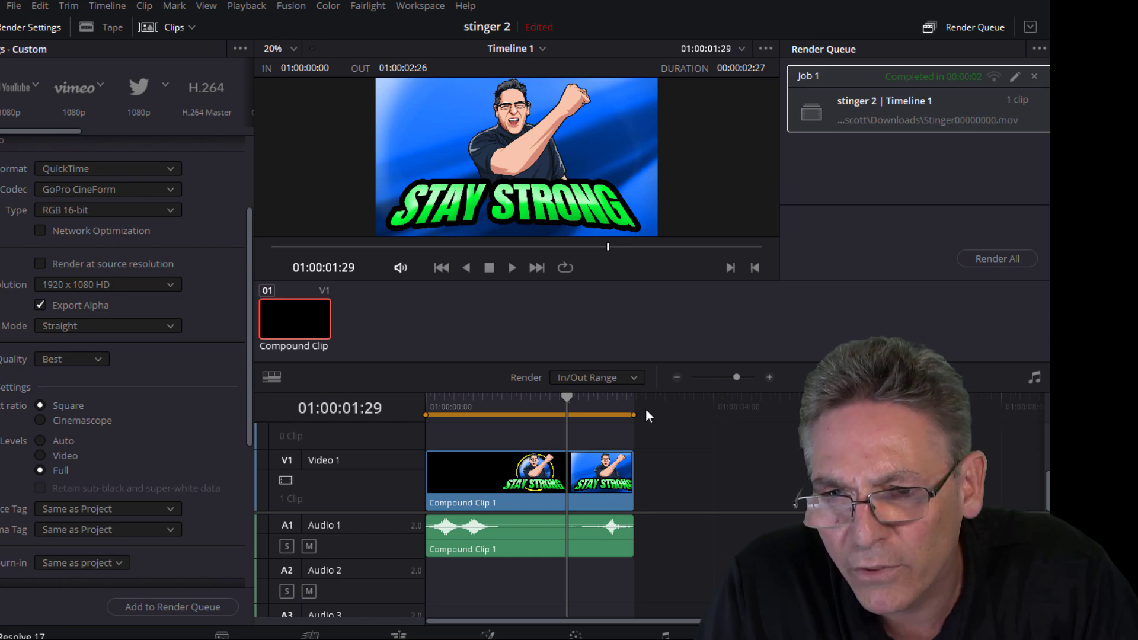
- Scrub the stinger timeline in DaVinci Resolve and show the playhead position as Source Frame to read the transition frame
drag(570, 401, 537, 401)
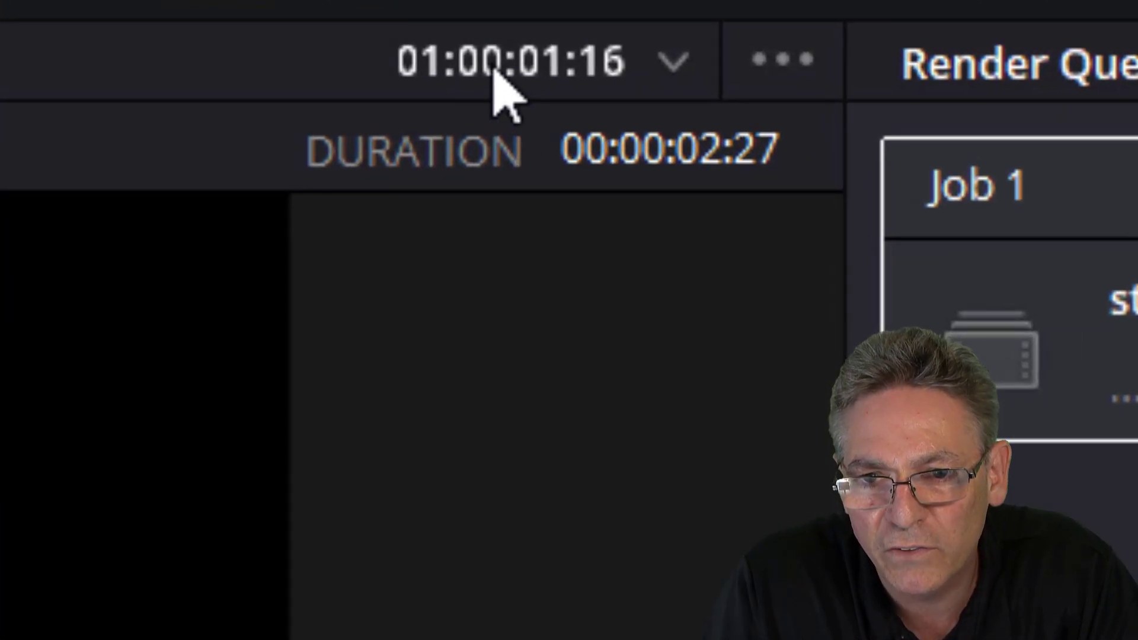
click(675, 64)
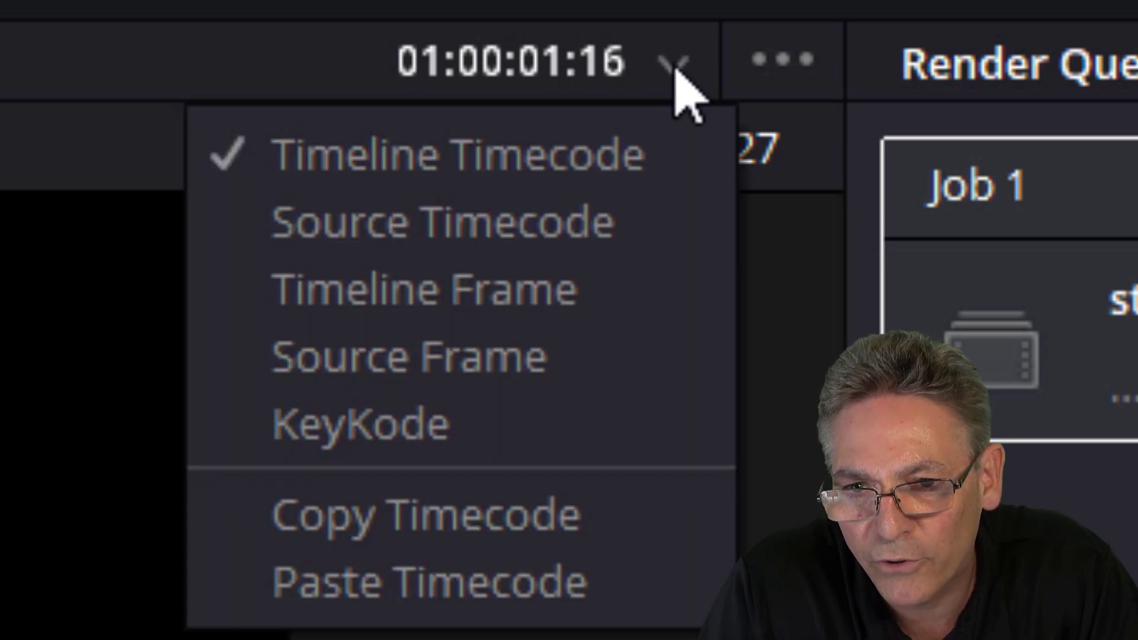
click(543, 367)
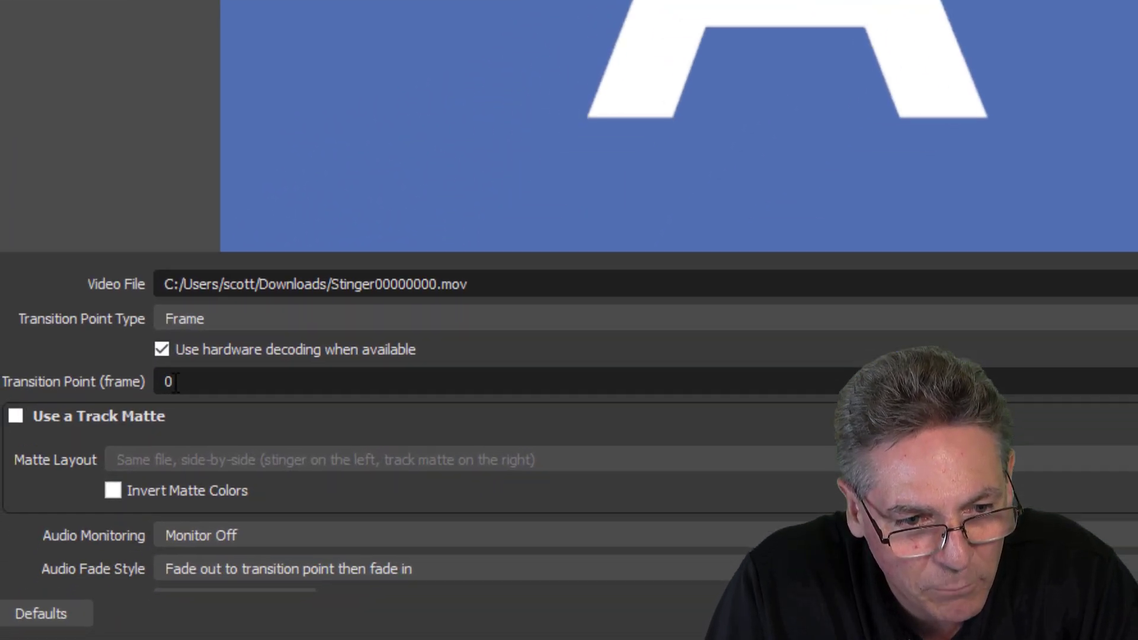
- Return to OBS Studio, set the stinger's transition point to frame 58 and preview the transition
double_click(94, 508)
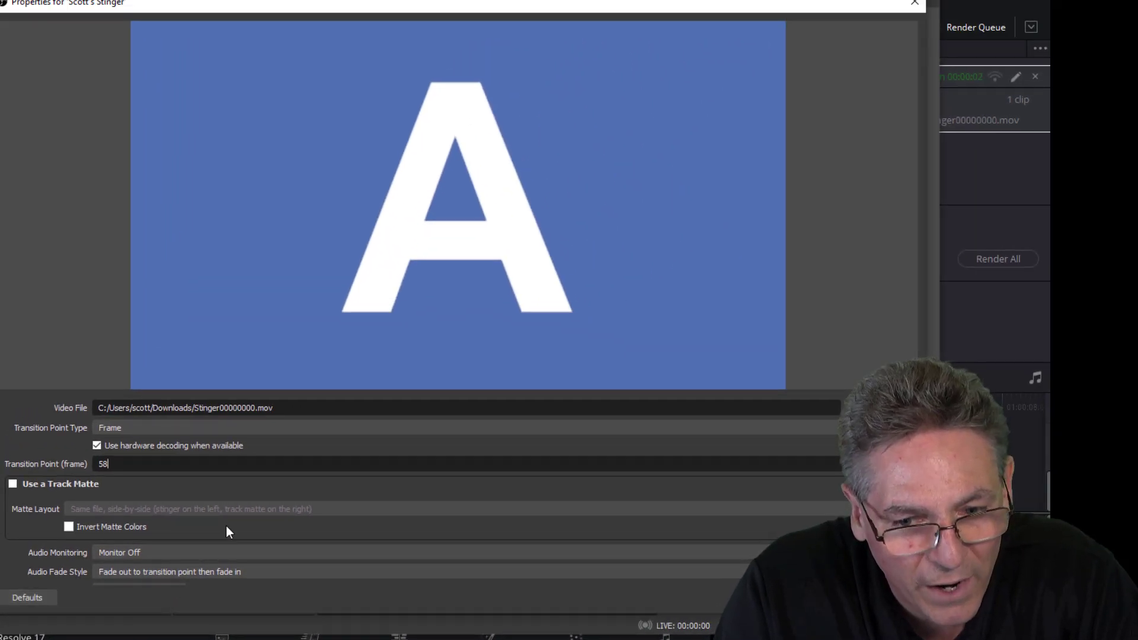
scroll(222, 527, down, 1)
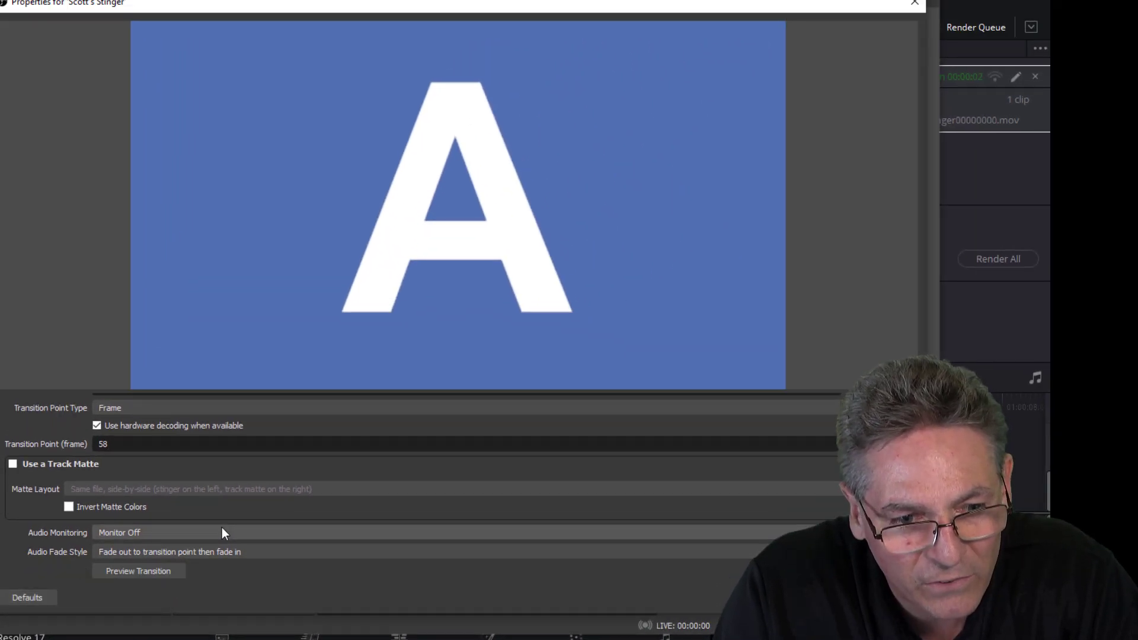
click(152, 571)
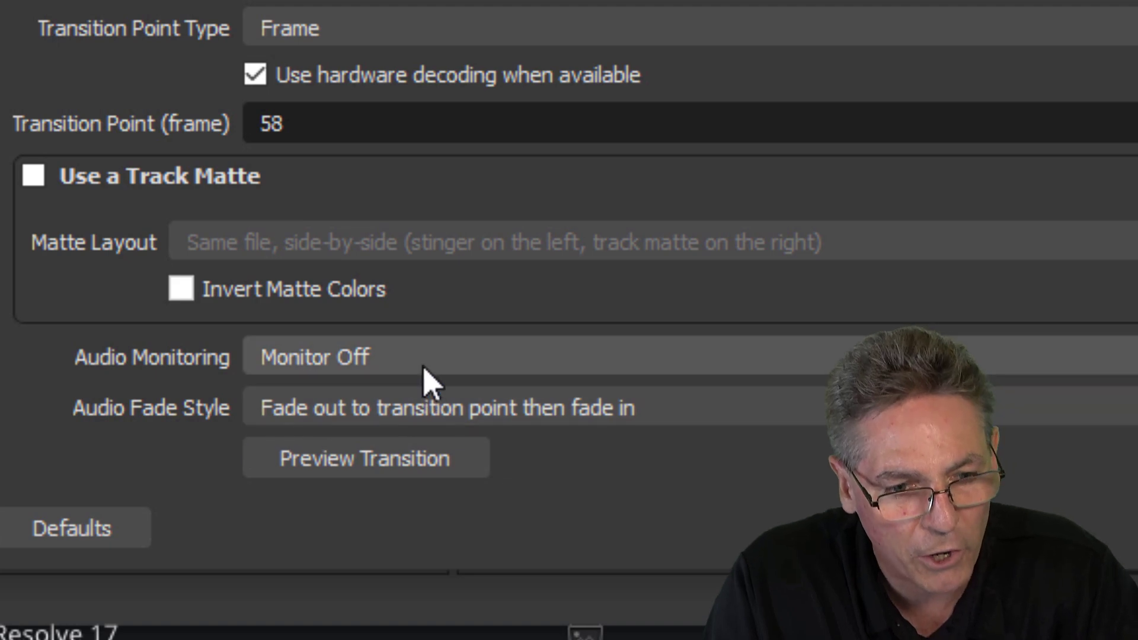
- Set the stinger's audio monitoring to Monitor and Output and test the transition by switching to the Starwars scene
click(439, 368)
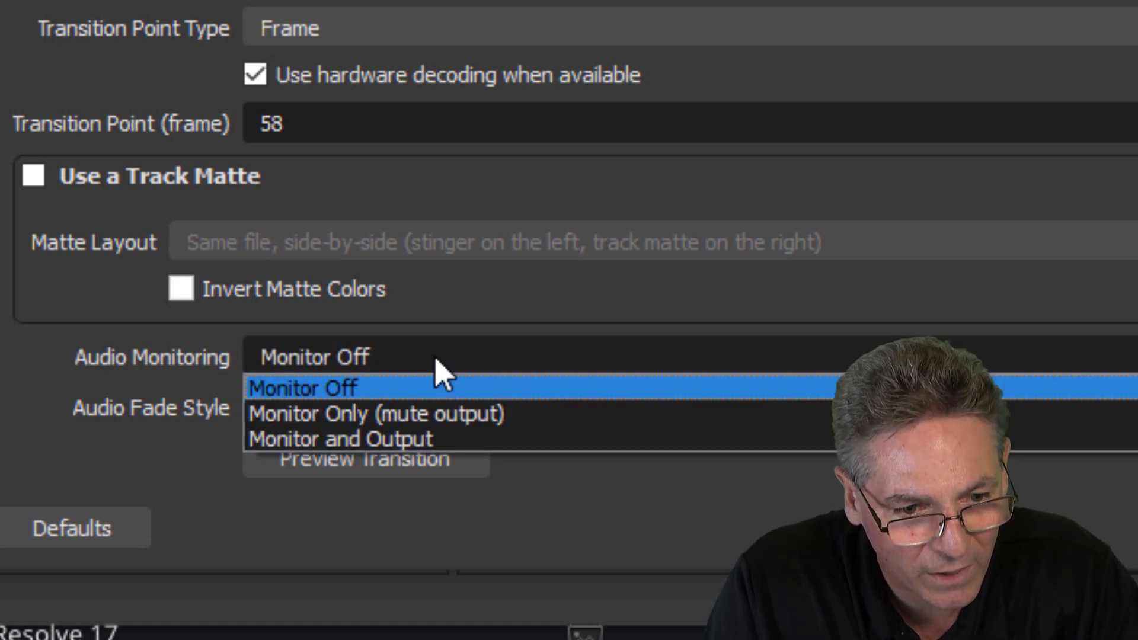
click(443, 441)
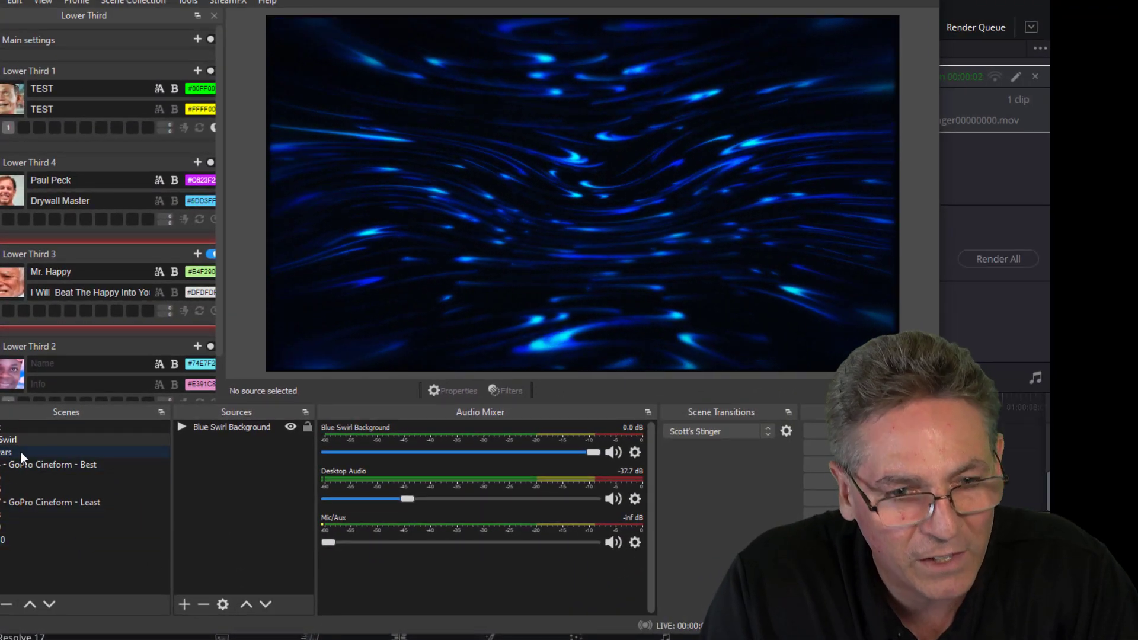
click(20, 452)
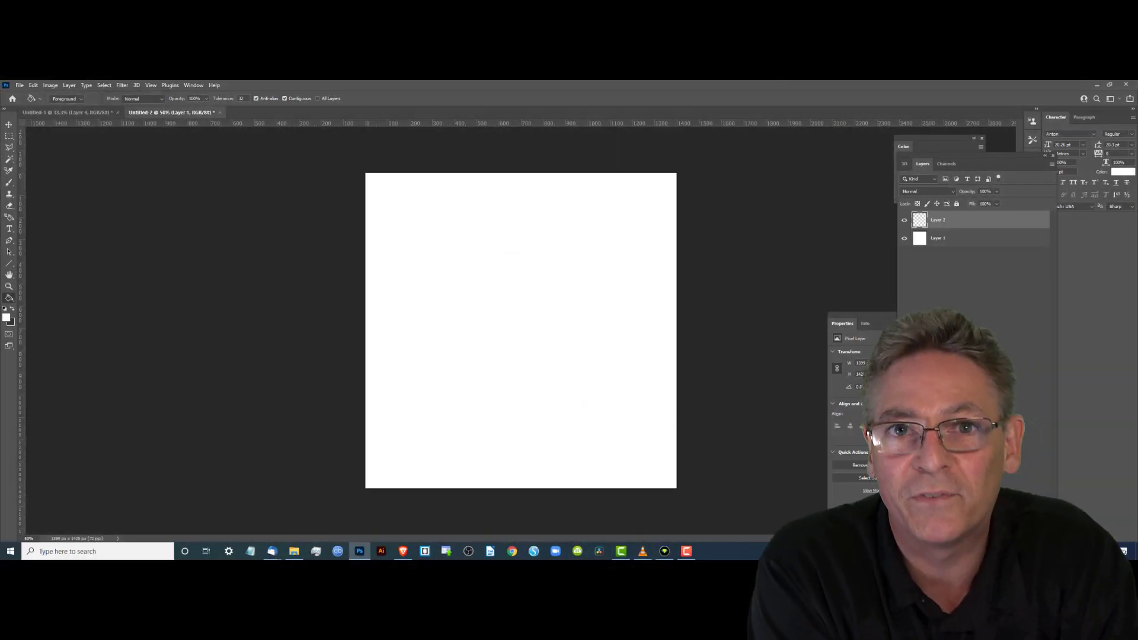
- Switch to Photoshop, fill Layer 2 with dark grey and apply a white-to-black Gradient Overlay to it
click(528, 356)
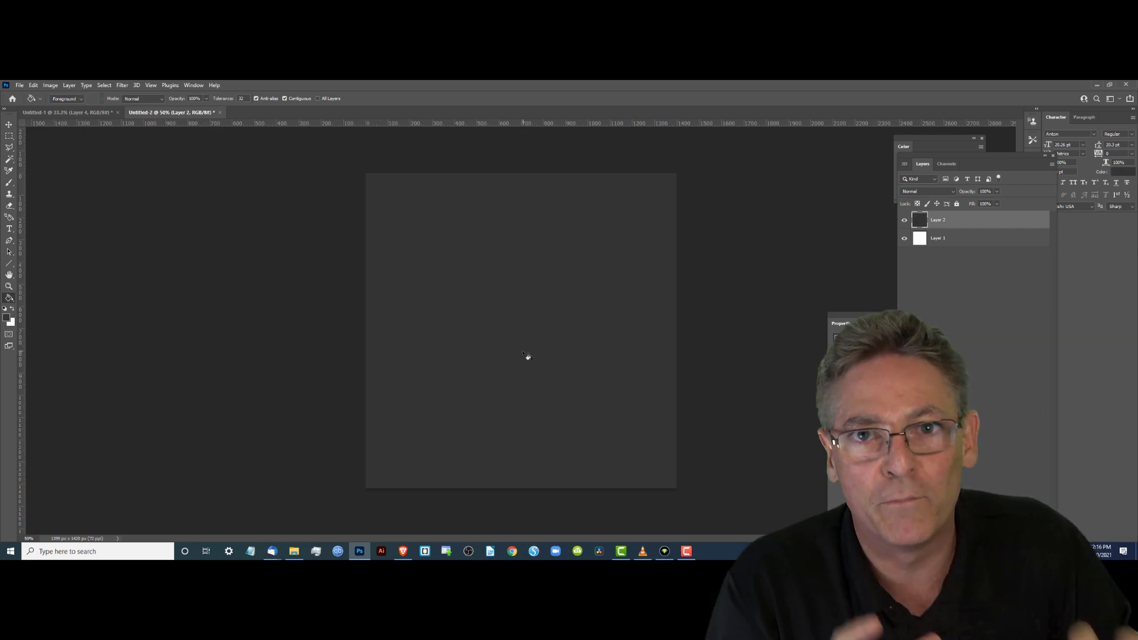
double_click(977, 221)
click(768, 417)
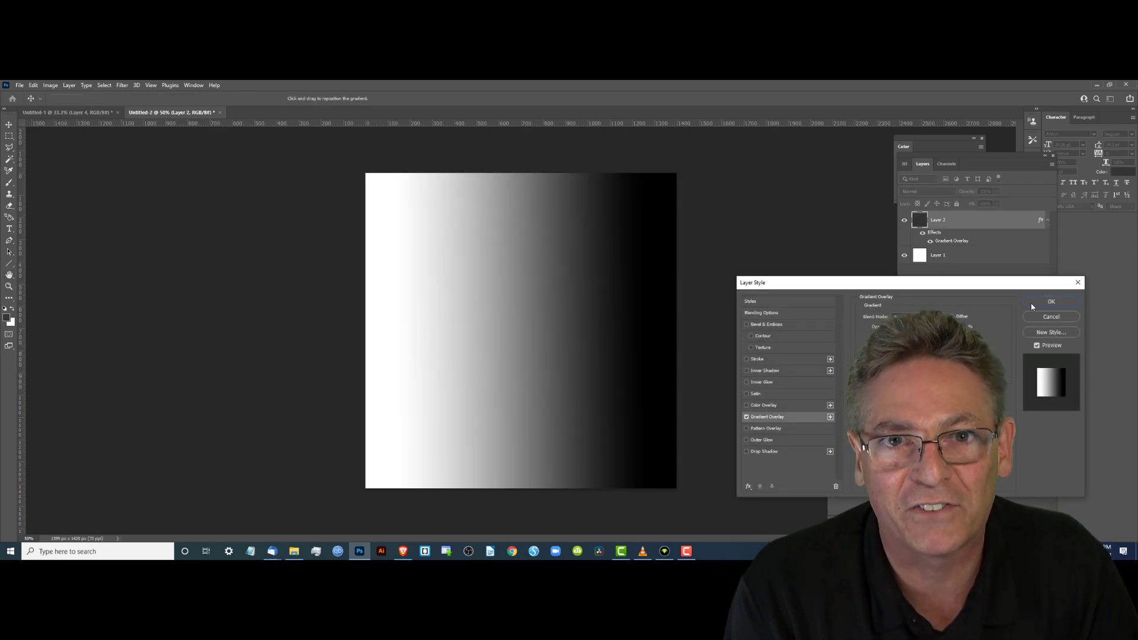
click(1032, 301)
- Paint soft, dark wavy lines diagonally across the canvas on a new layer beneath the gradient layer
drag(967, 191, 788, 380)
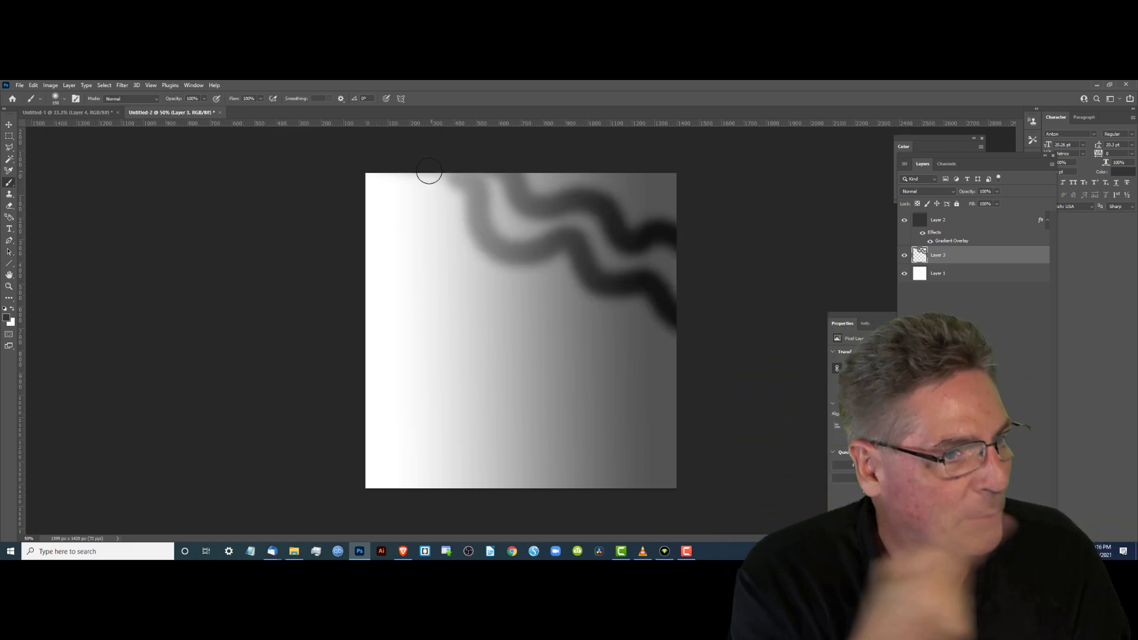
drag(502, 296, 682, 388)
mouse_move(377, 248)
mouse_down()
mouse_move(542, 334)
mouse_move(681, 492)
mouse_up()
drag(396, 424, 379, 489)
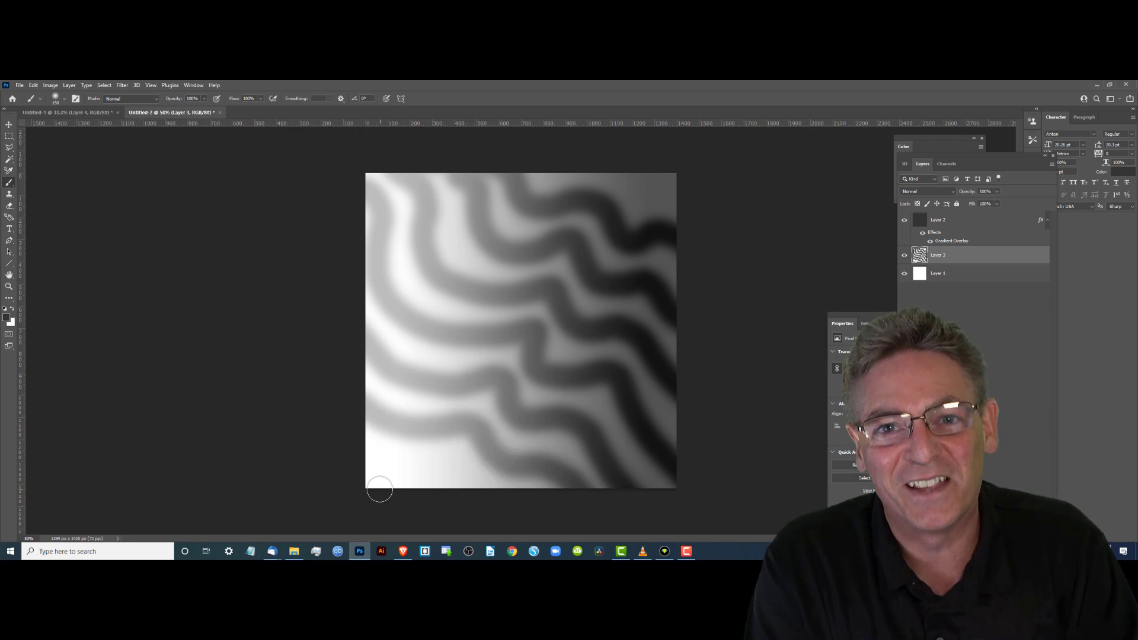